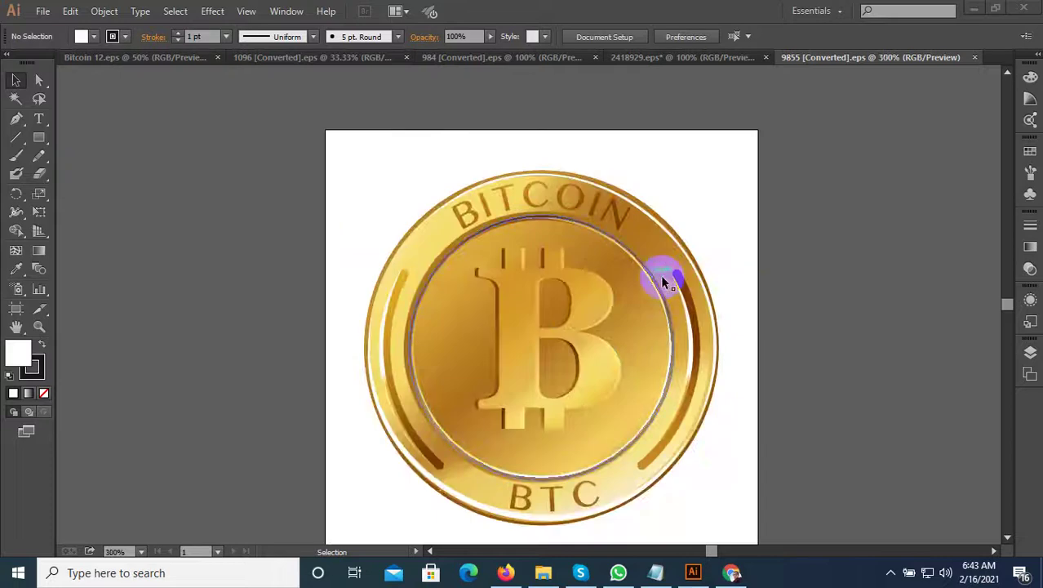
# Step: Move the gold Bitcoin coin from 9855 to the right of the Bitcoin 12 artboard, and close 9855 unsaved
pyautogui.click(435, 406)
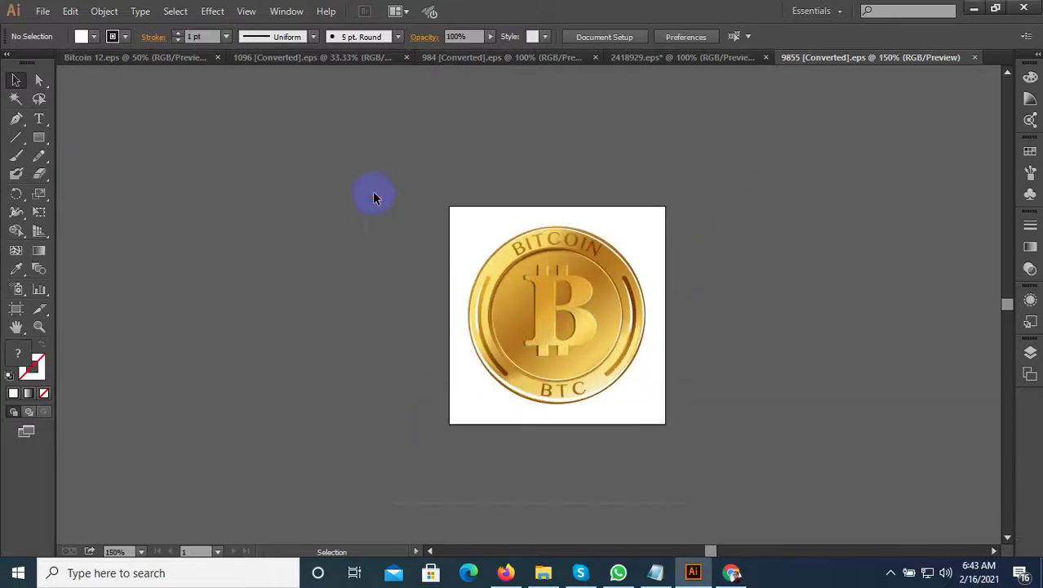
pyautogui.hotkey('ctrl', 'a')
pyautogui.press('Delete')
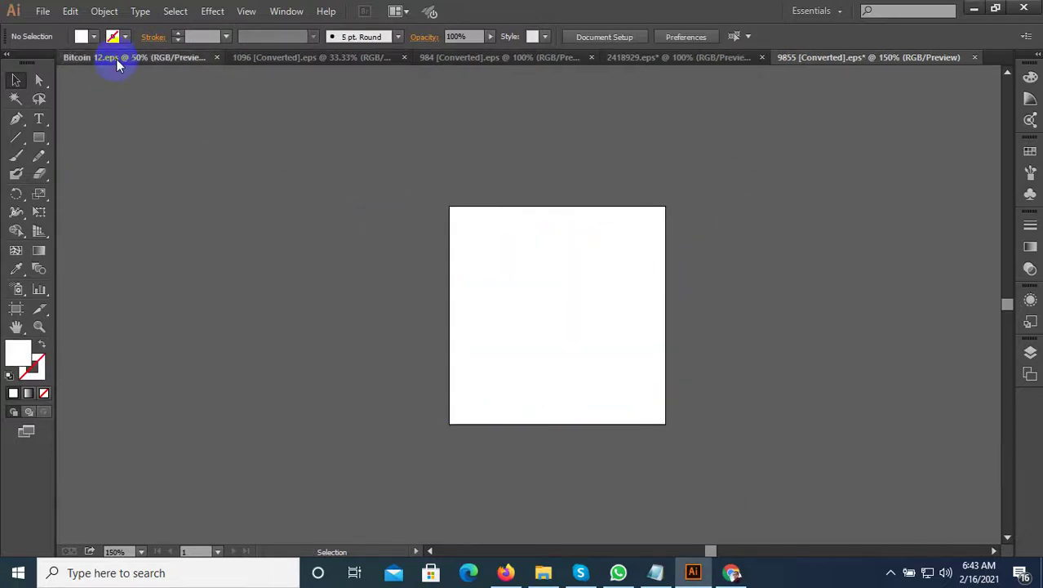
pyautogui.click(117, 59)
pyautogui.moveTo(527, 314); pyautogui.dragTo(808, 220)
pyautogui.click(822, 322)
pyautogui.moveTo(822, 322); pyautogui.dragTo(652, 333)
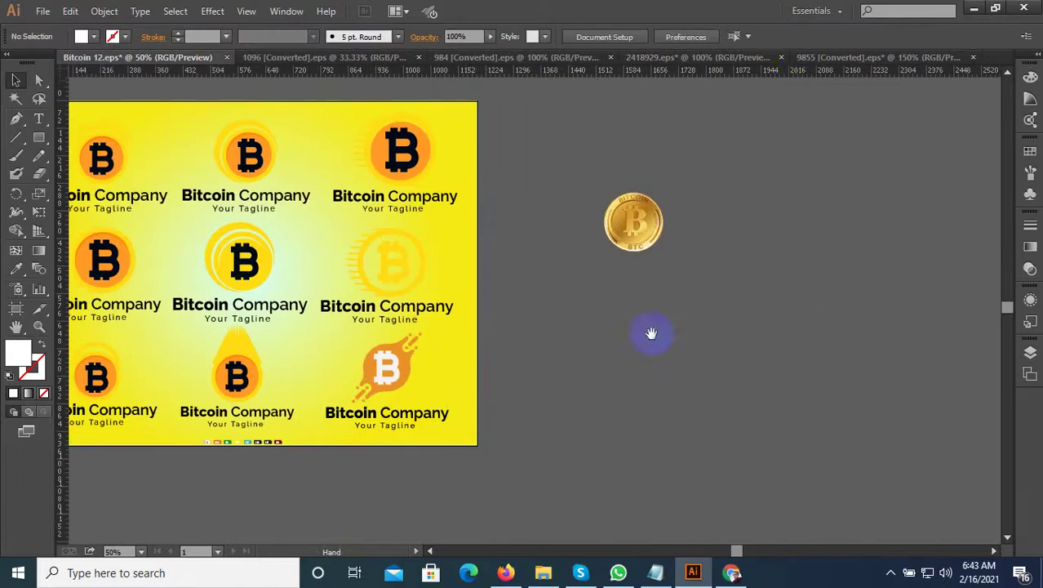
pyautogui.click(939, 57)
pyautogui.click(975, 57)
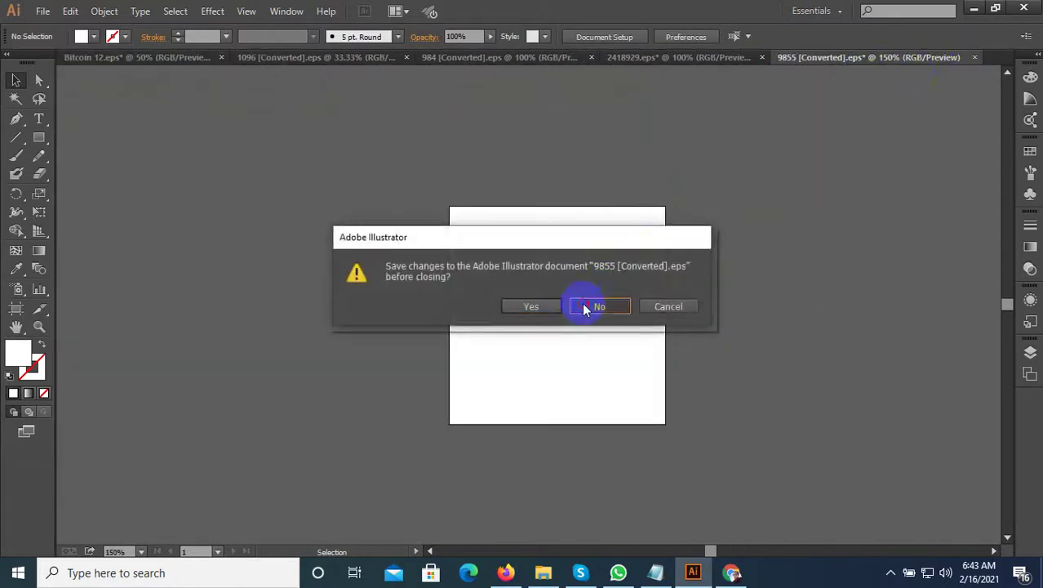
pyautogui.click(589, 305)
# Step: Move the Crypto Solutions design from 2418929 into Bitcoin 12 below the coin, and close 2418929 unsaved
pyautogui.click(738, 59)
pyautogui.hotkey('ctrl', '-')
pyautogui.hotkey('ctrl', '-')
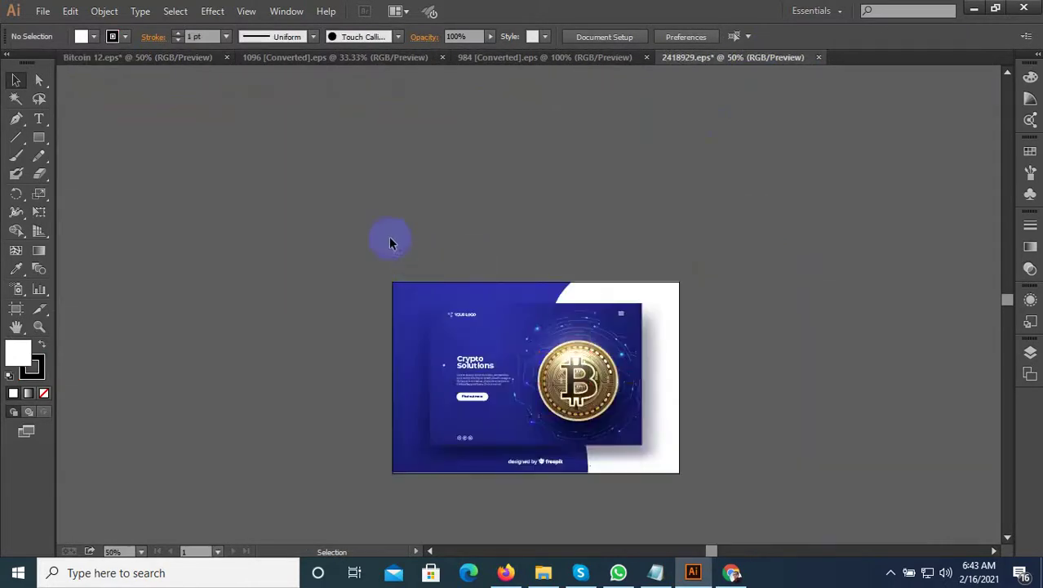
pyautogui.hotkey('ctrl', 'a')
pyautogui.press('Delete')
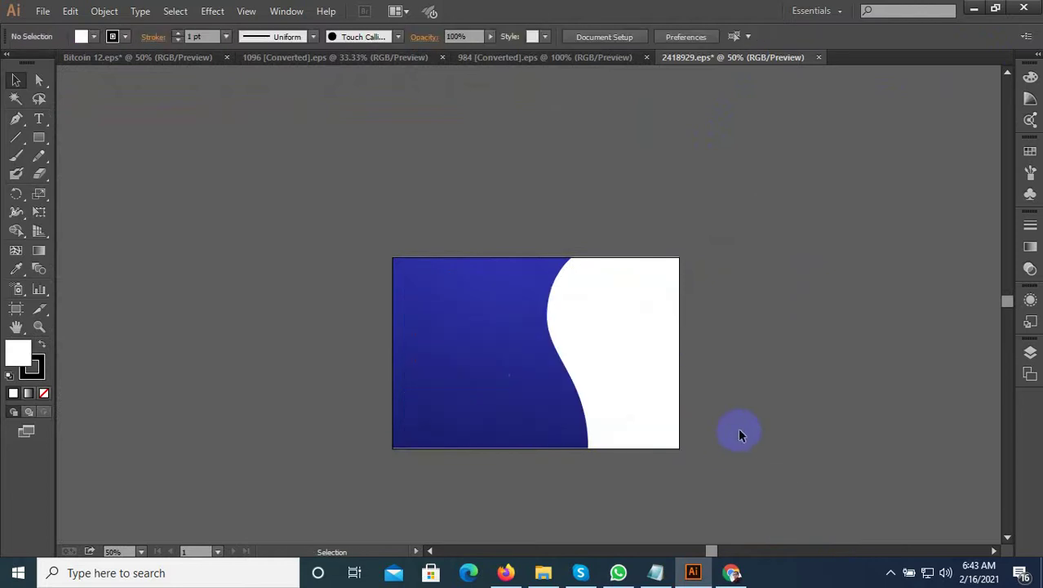
pyautogui.click(147, 63)
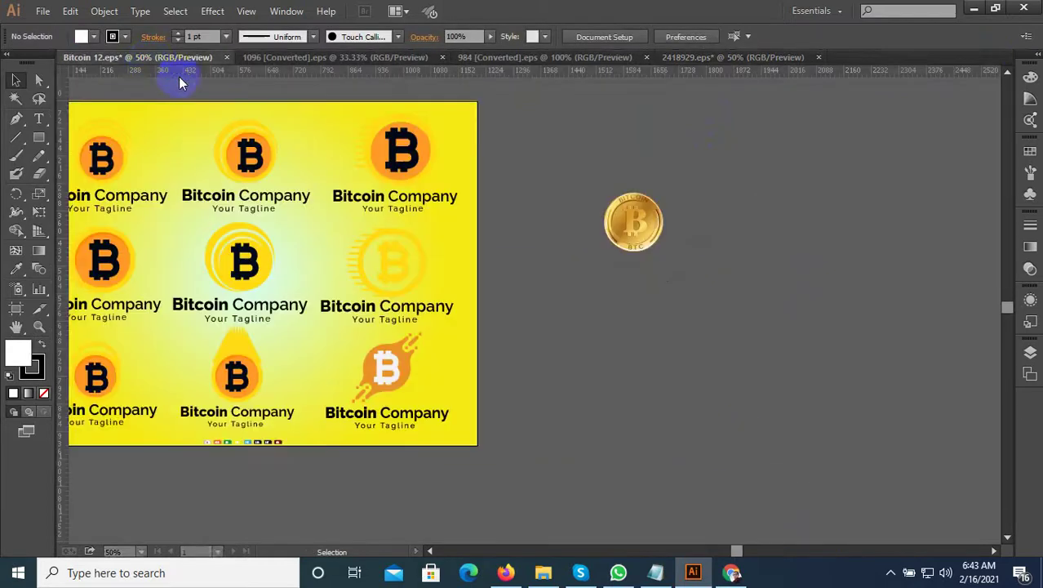
pyautogui.hotkey('ctrl', 'v')
pyautogui.moveTo(641, 355)
pyautogui.mouseDown()
pyautogui.moveTo(830, 420)
pyautogui.moveTo(853, 384)
pyautogui.mouseUp()
pyautogui.click(736, 174)
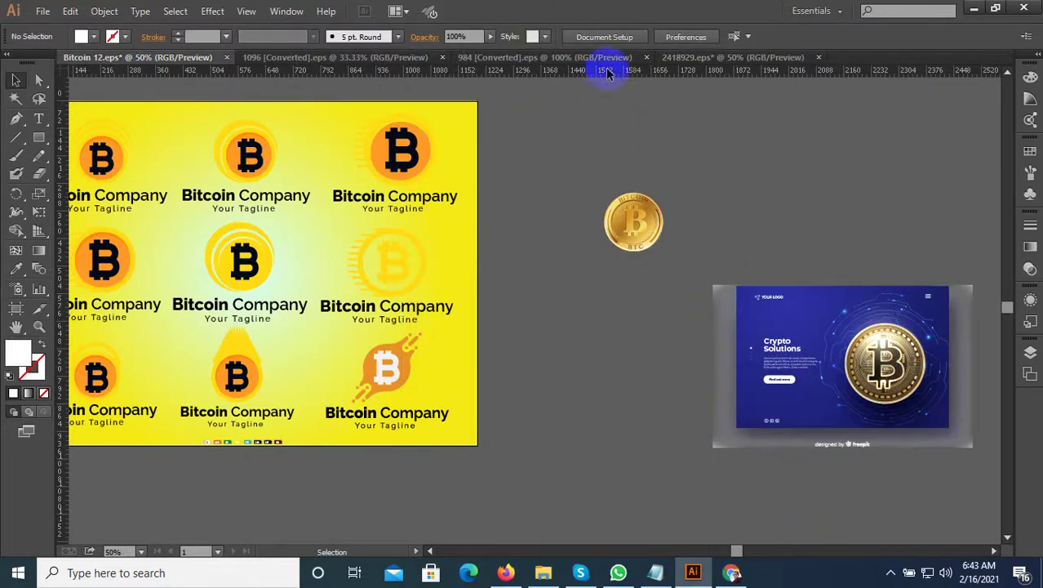
pyautogui.click(700, 58)
pyautogui.click(818, 57)
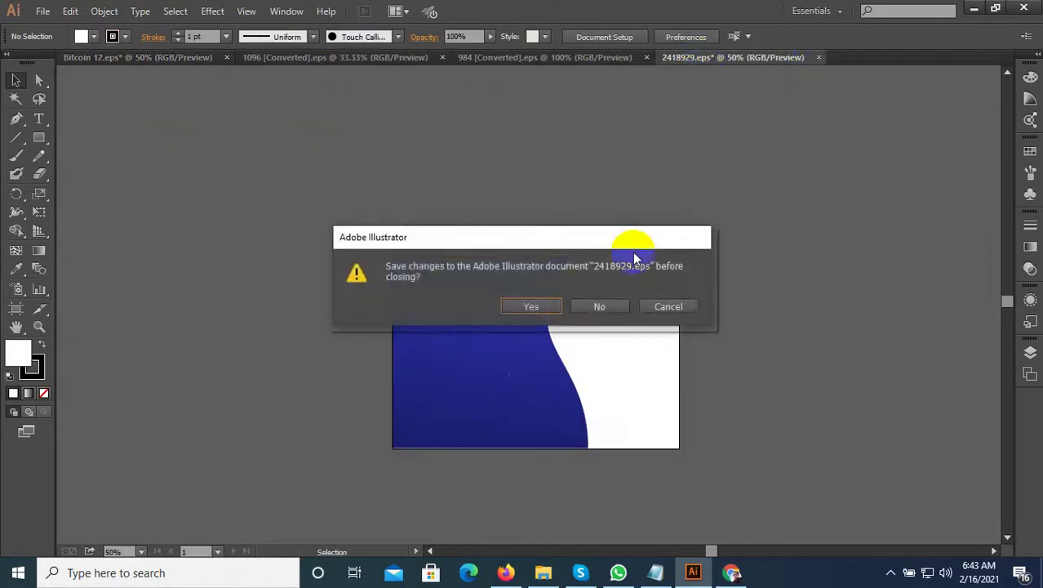
pyautogui.click(618, 305)
pyautogui.click(625, 58)
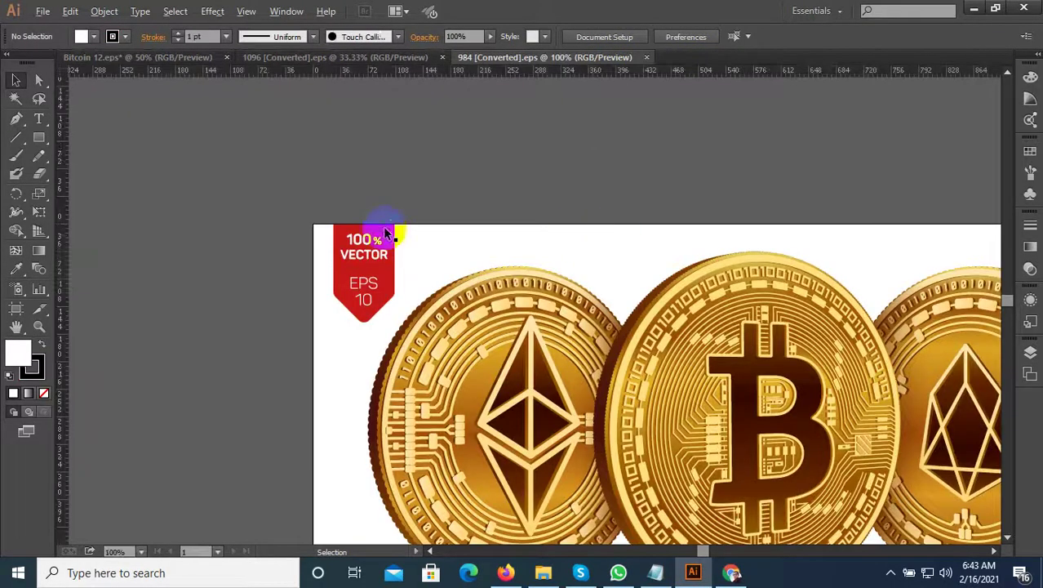
# Step: Paste the three-coin group from 984 into Bitcoin 12, shrunk and positioned above the gold coin
pyautogui.scroll(-2, 380, 226)
pyautogui.hotkey('ctrl', 'a')
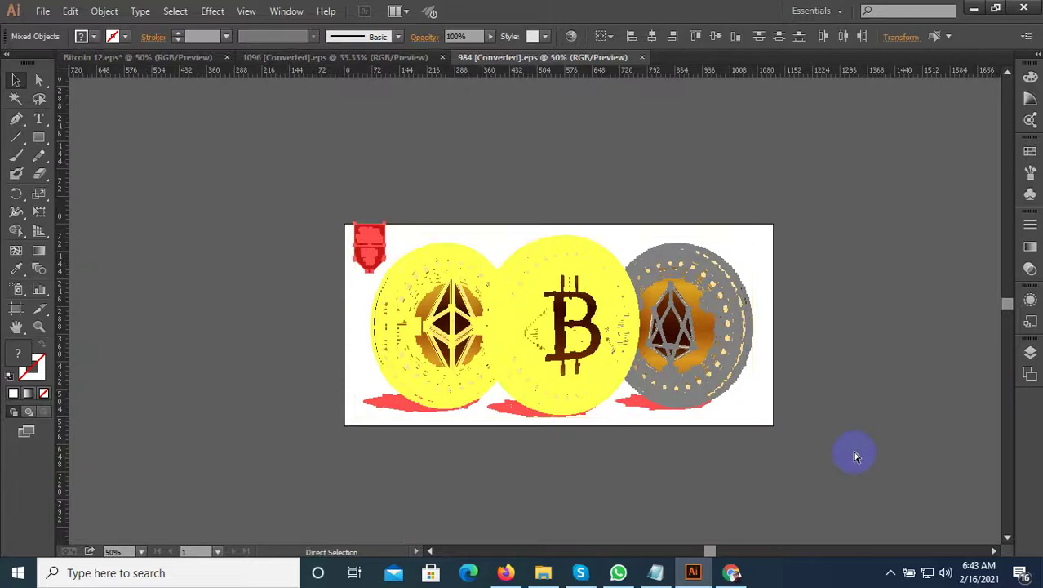
pyautogui.press('Delete')
pyautogui.click(137, 57)
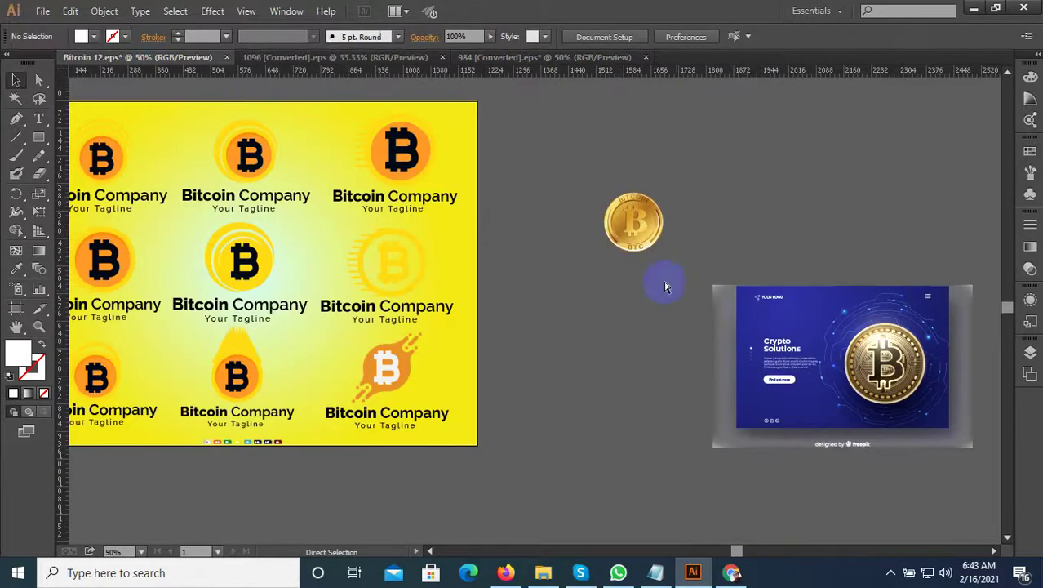
pyautogui.hotkey('ctrl', 'v')
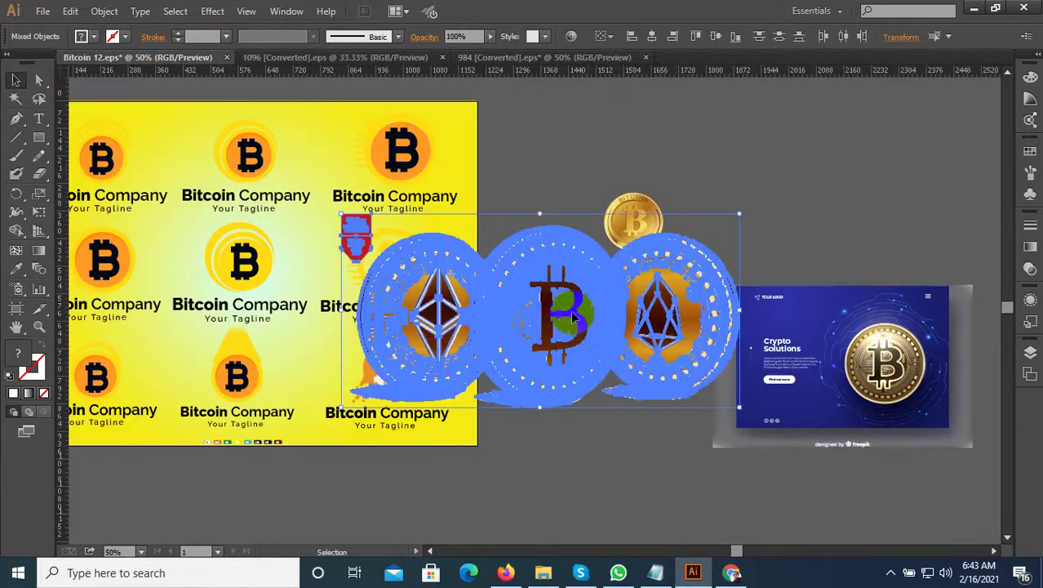
pyautogui.moveTo(534, 322)
pyautogui.mouseDown()
pyautogui.moveTo(746, 156)
pyautogui.moveTo(752, 164)
pyautogui.mouseUp()
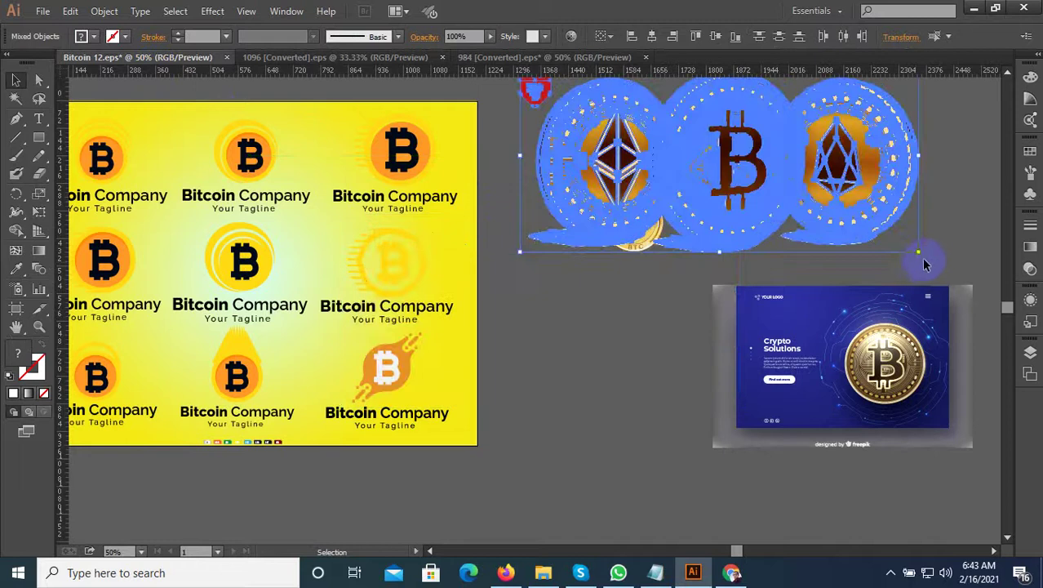
pyautogui.moveTo(917, 253); pyautogui.dragTo(816, 202)
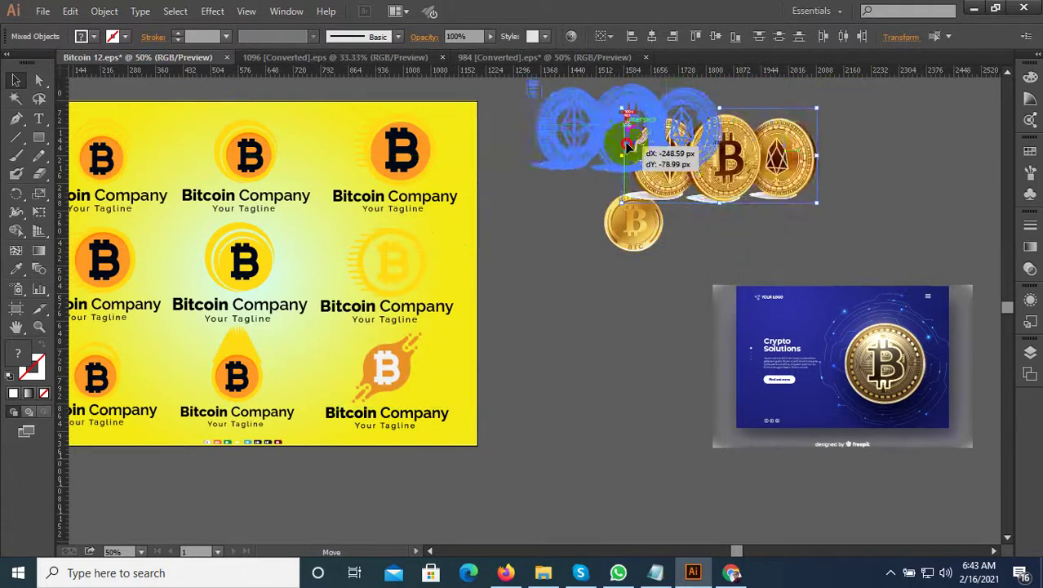
pyautogui.moveTo(645, 166); pyautogui.dragTo(548, 136)
# Step: Close the emptied 984 document without saving
pyautogui.click(596, 60)
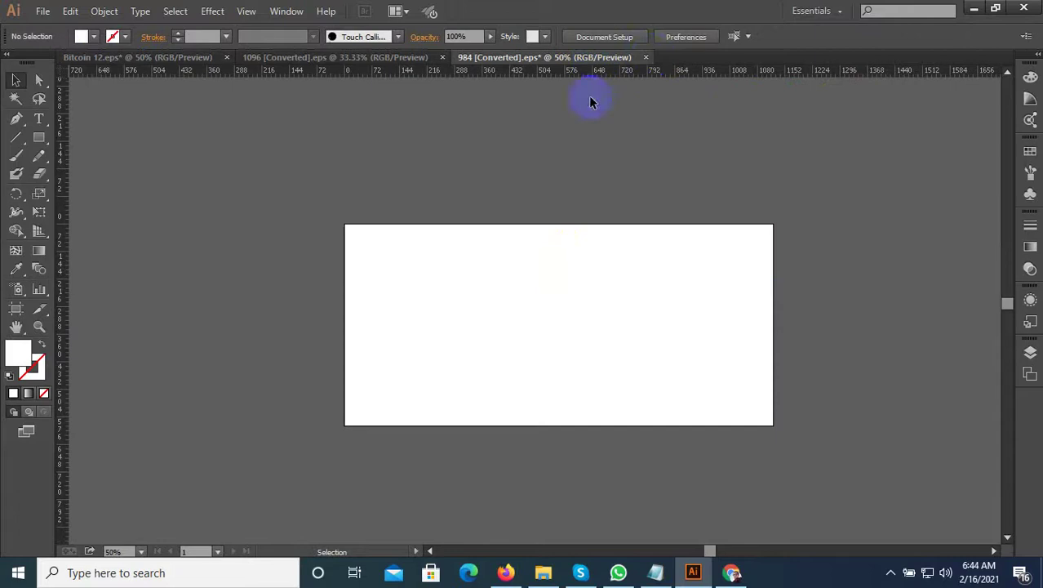
pyautogui.click(646, 58)
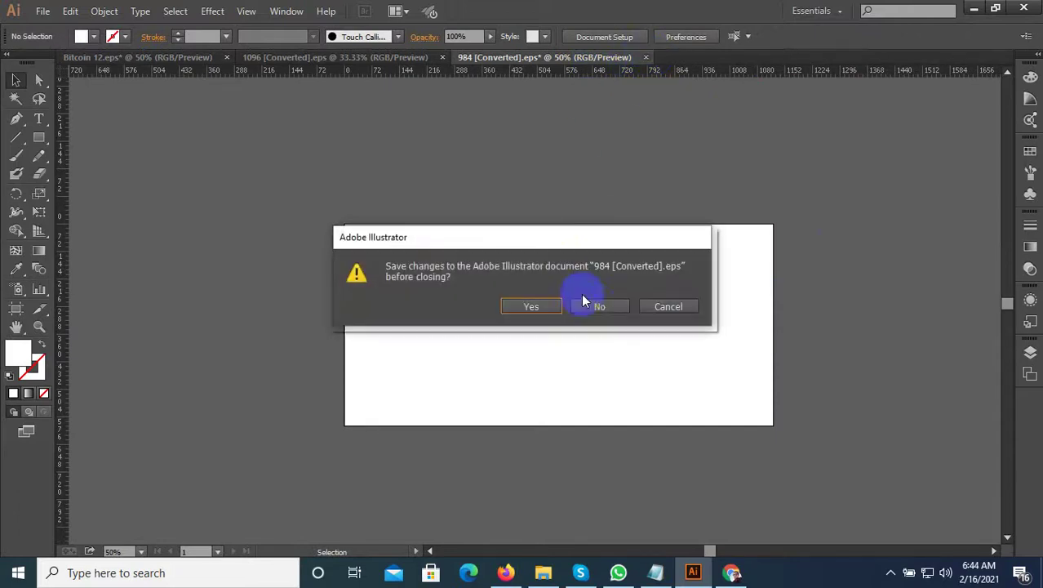
pyautogui.click(599, 307)
pyautogui.click(390, 59)
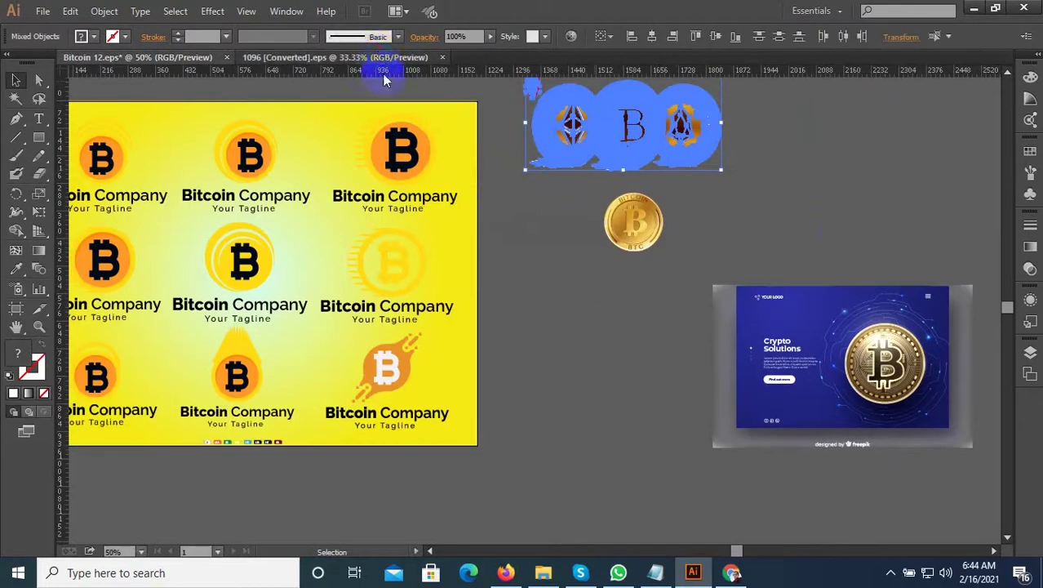
# Step: Bring the 20-coin grid from 1096 into the Bitcoin 12 document
pyautogui.click(412, 227)
pyautogui.scroll(-3, 372, 190)
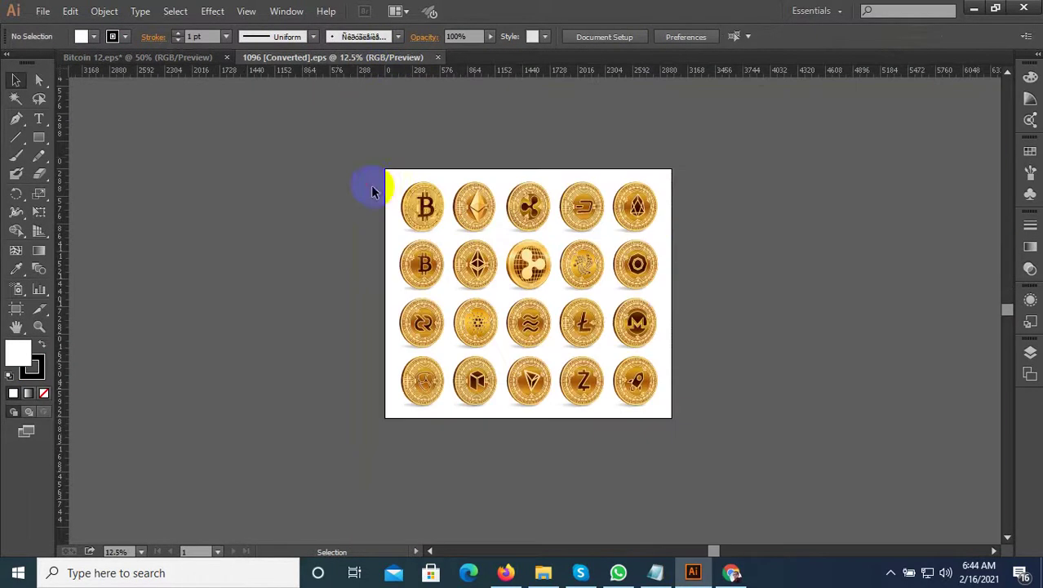
pyautogui.hotkey('ctrl', 'a')
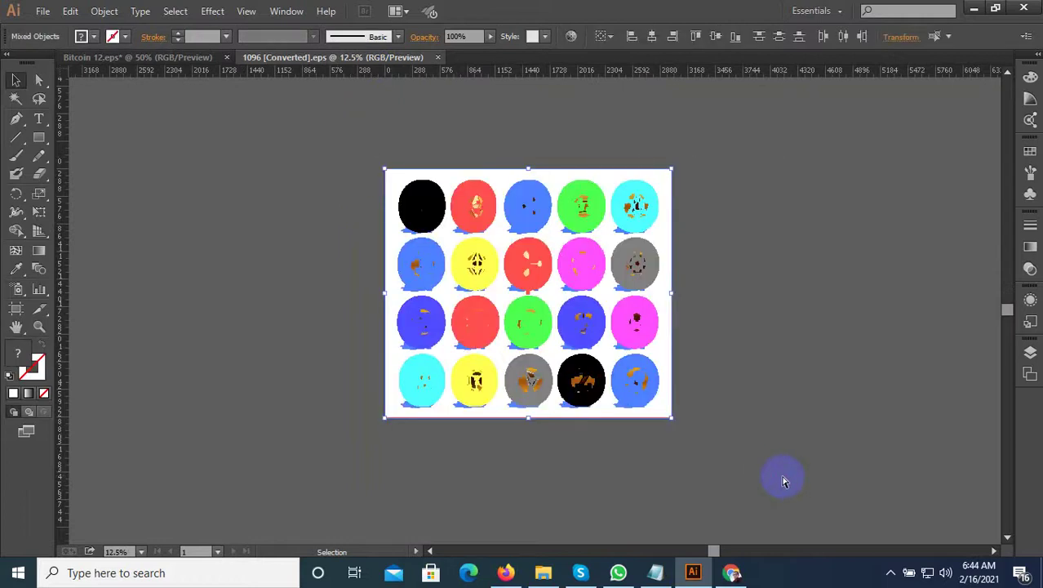
pyautogui.press('Delete')
pyautogui.click(347, 216)
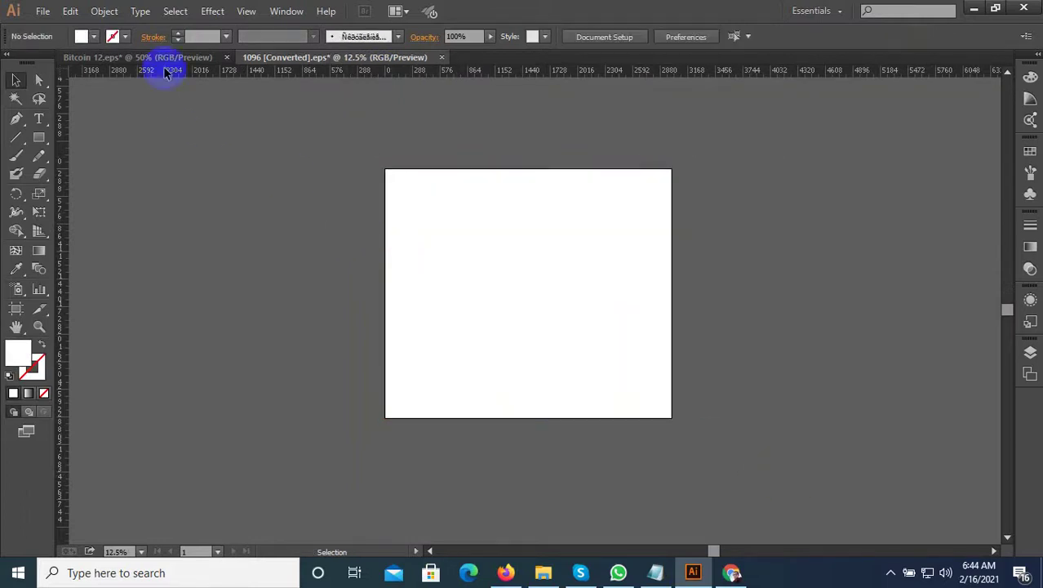
pyautogui.click(165, 66)
pyautogui.scroll(-2, 548, 373)
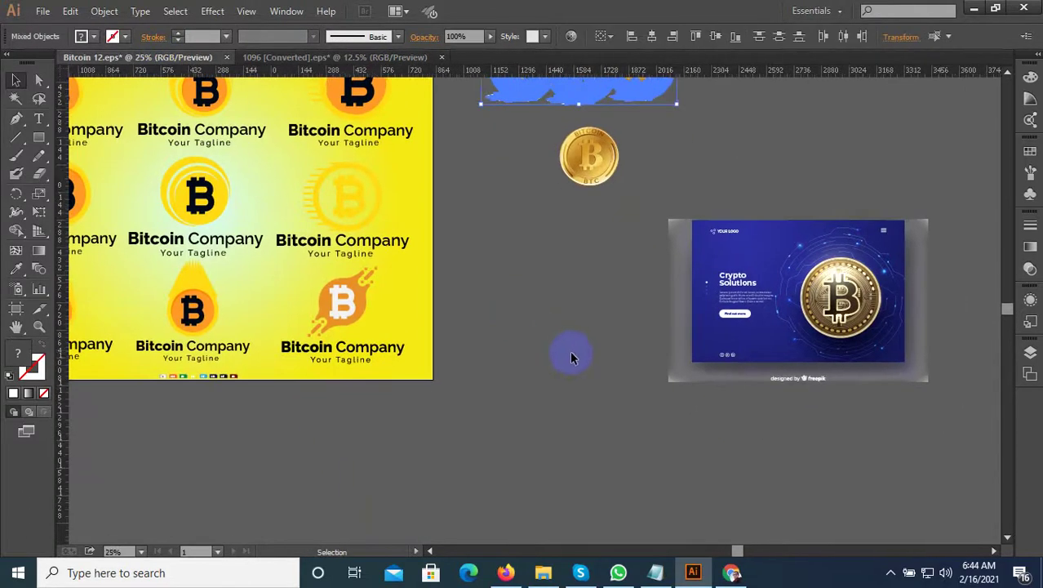
pyautogui.scroll(-2, 572, 357)
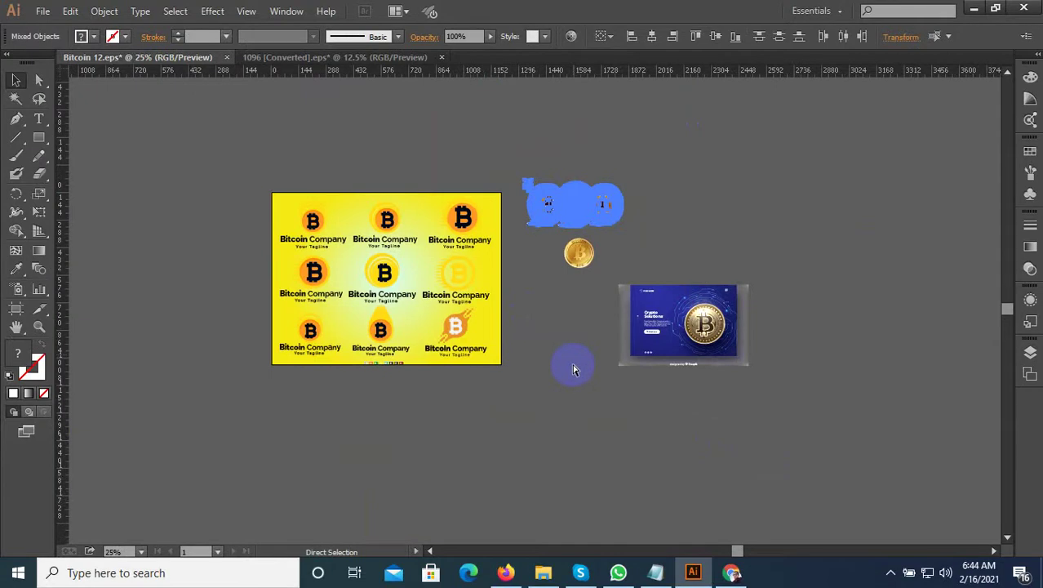
pyautogui.scroll(2, 574, 367)
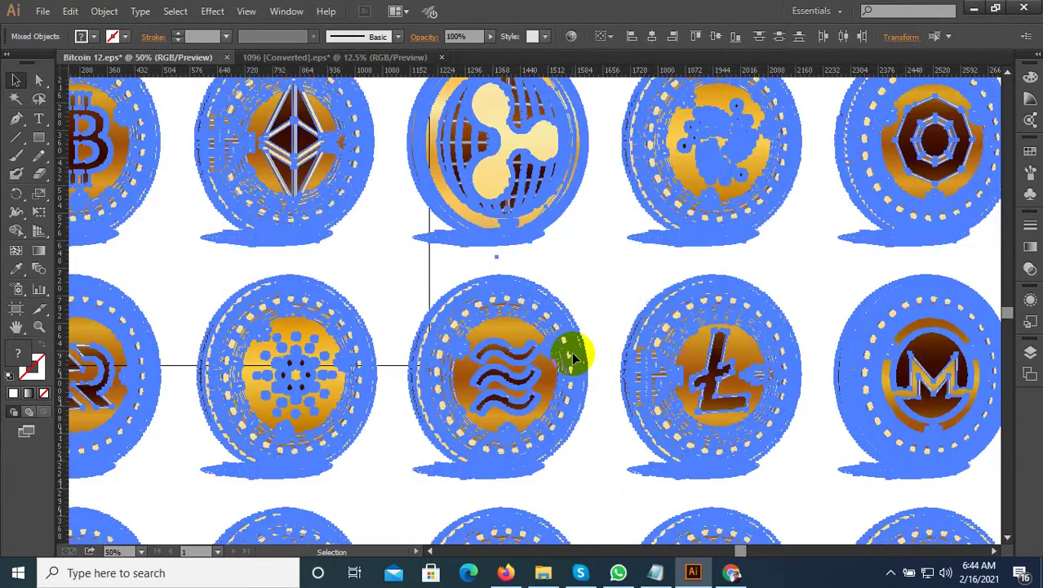
pyautogui.scroll(-2, 574, 357)
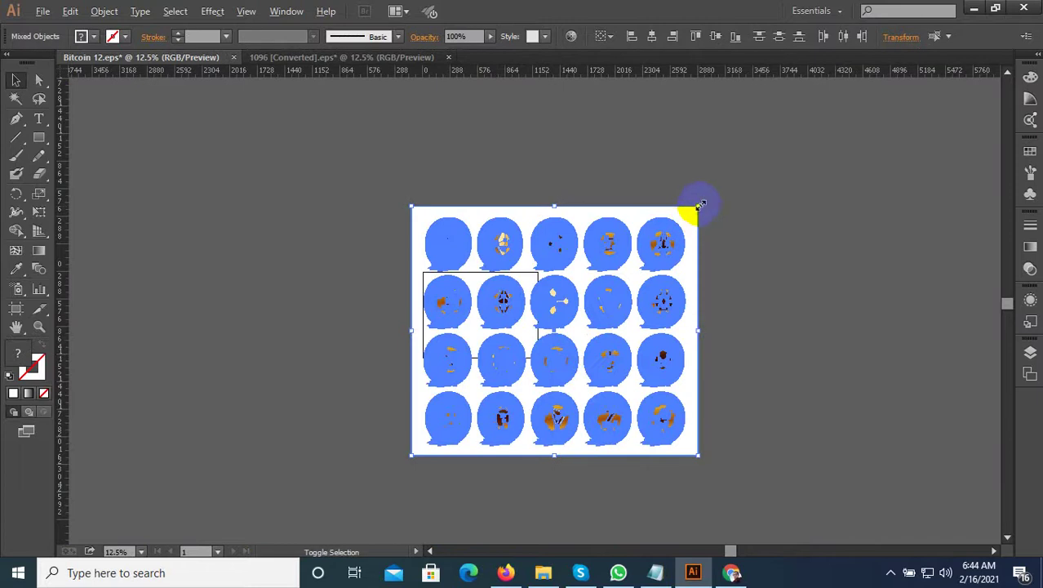
# Step: Shrink the coin grid and move it down-right, below the Crypto Solutions banner
pyautogui.moveTo(691, 216); pyautogui.dragTo(650, 296)
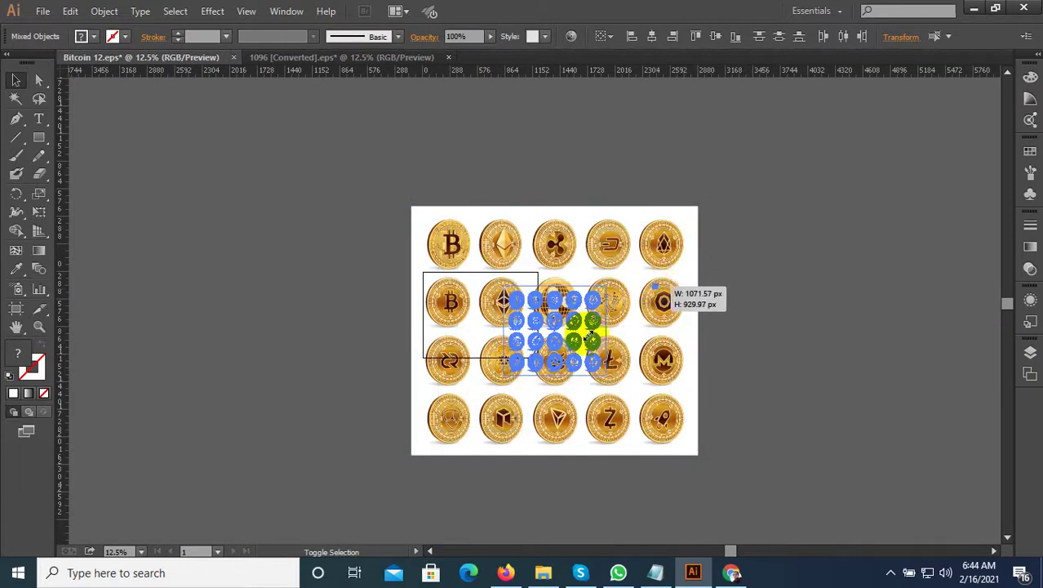
pyautogui.scroll(2, 581, 336)
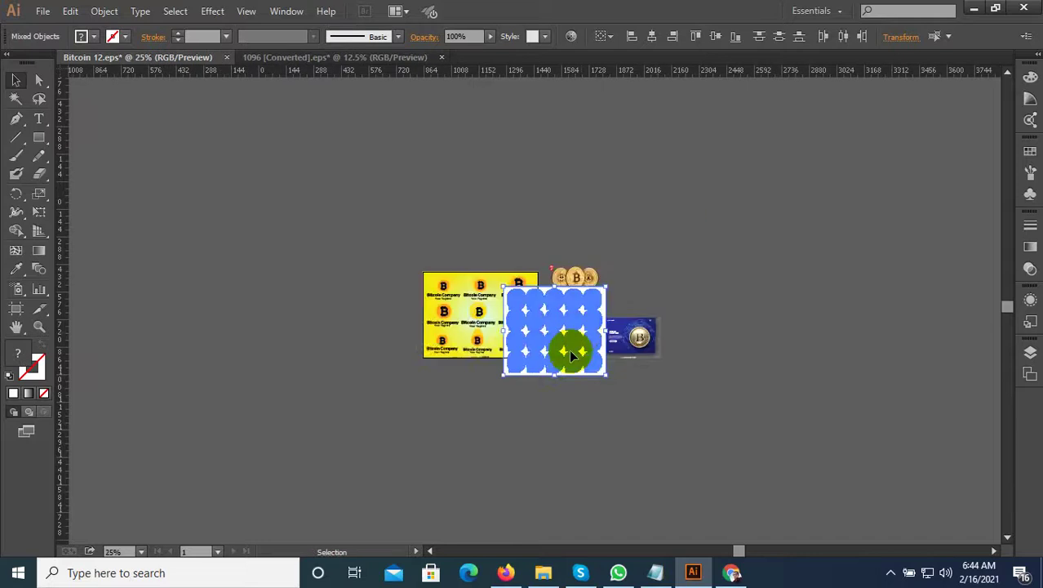
pyautogui.moveTo(521, 356); pyautogui.dragTo(737, 523)
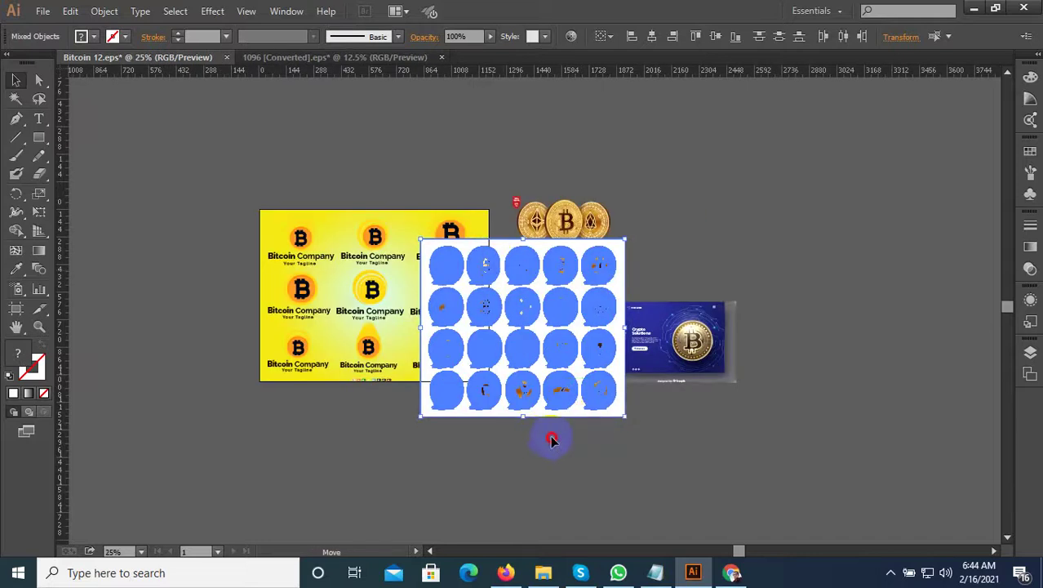
pyautogui.click(896, 577)
pyautogui.click(934, 482)
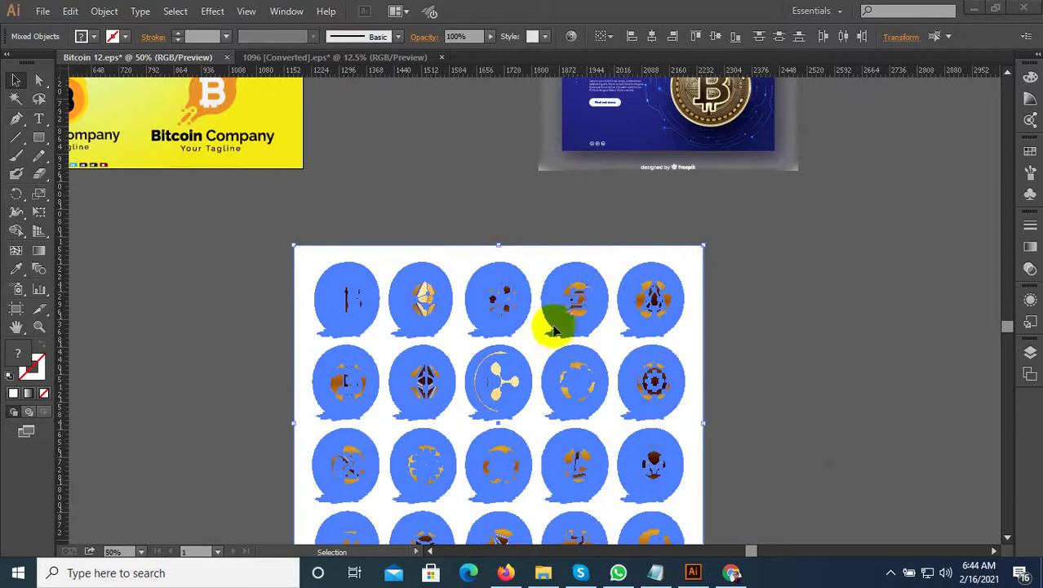
# Step: Delete the blue recoloured coin sheet and recentre the view on the artwork
pyautogui.scroll(-3, 722, 303)
pyautogui.press('Delete')
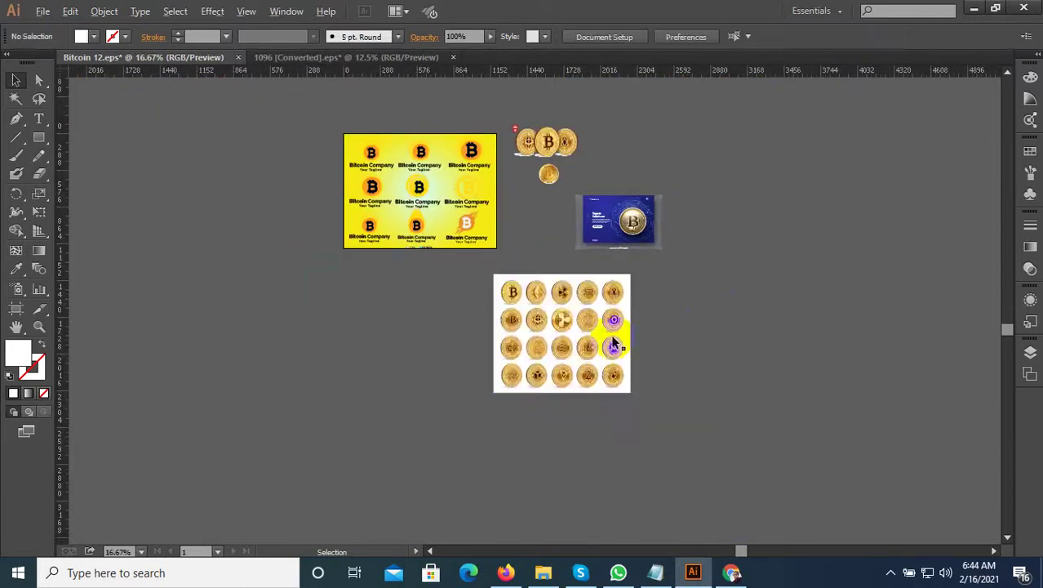
pyautogui.scroll(2, 539, 334)
pyautogui.scroll(-1, 384, 367)
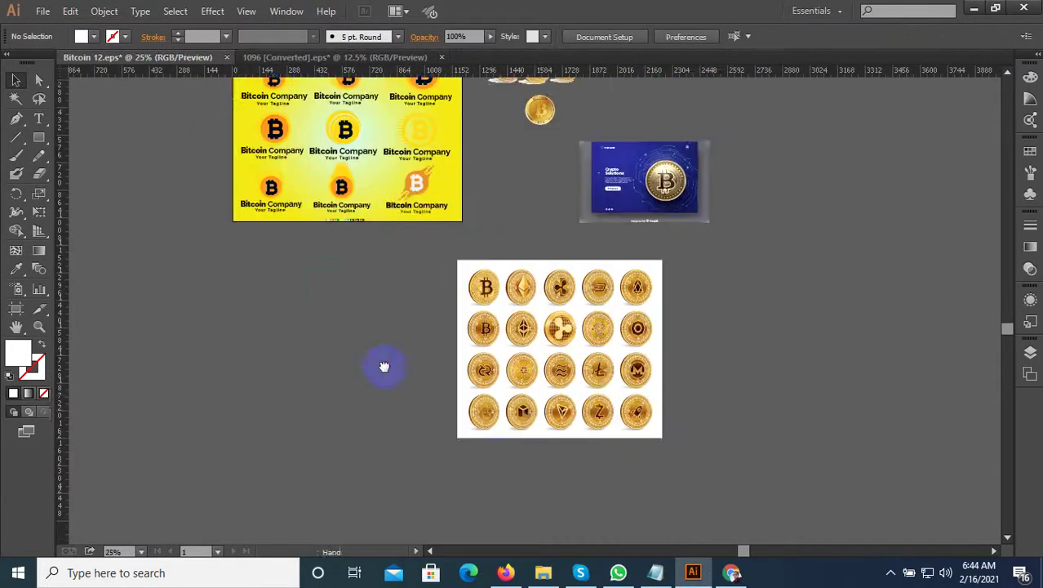
pyautogui.moveTo(384, 367); pyautogui.dragTo(476, 397)
pyautogui.click(43, 10)
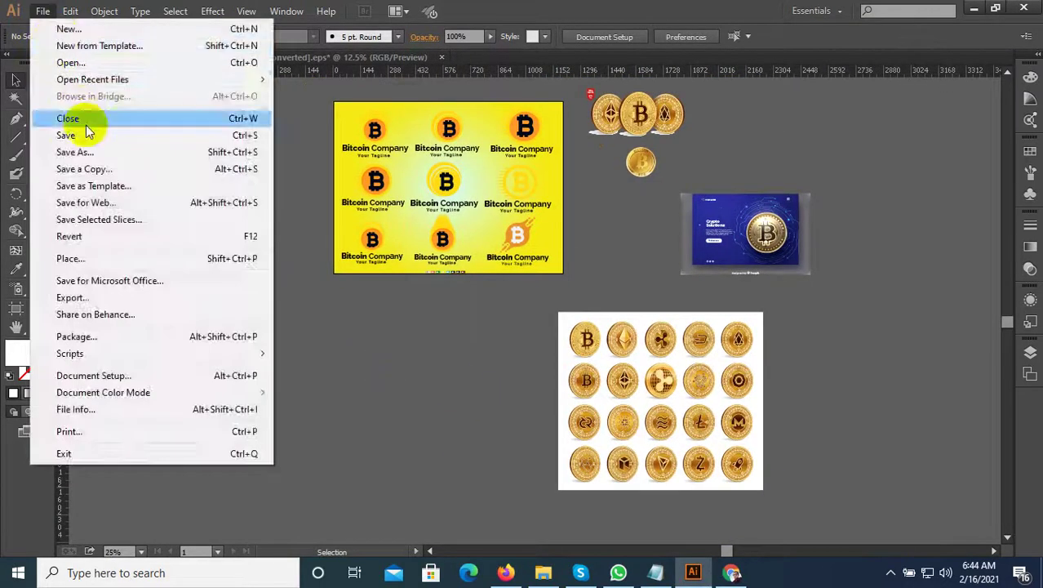
# Step: Save the document as 'All File' in Illustrator EPS format in the DOLAR folder
pyautogui.click(78, 151)
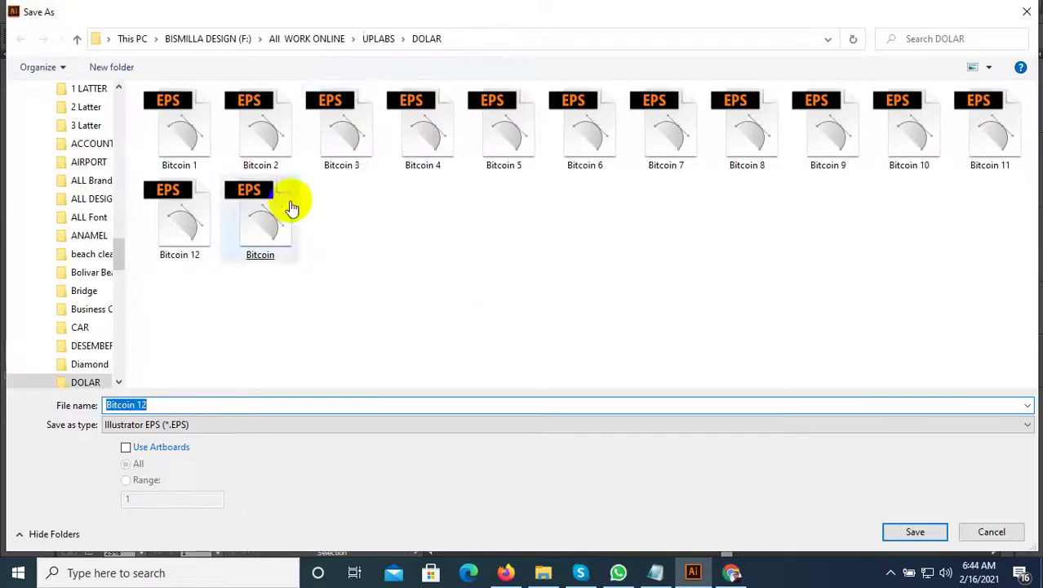
pyautogui.click(238, 403)
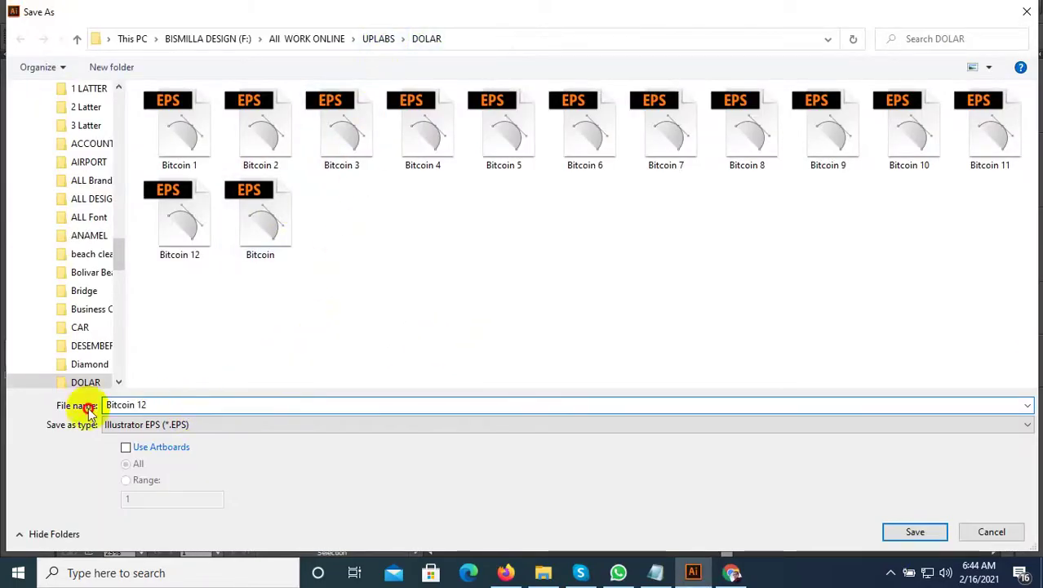
pyautogui.moveTo(151, 405); pyautogui.dragTo(84, 406)
pyautogui.write('All  ')
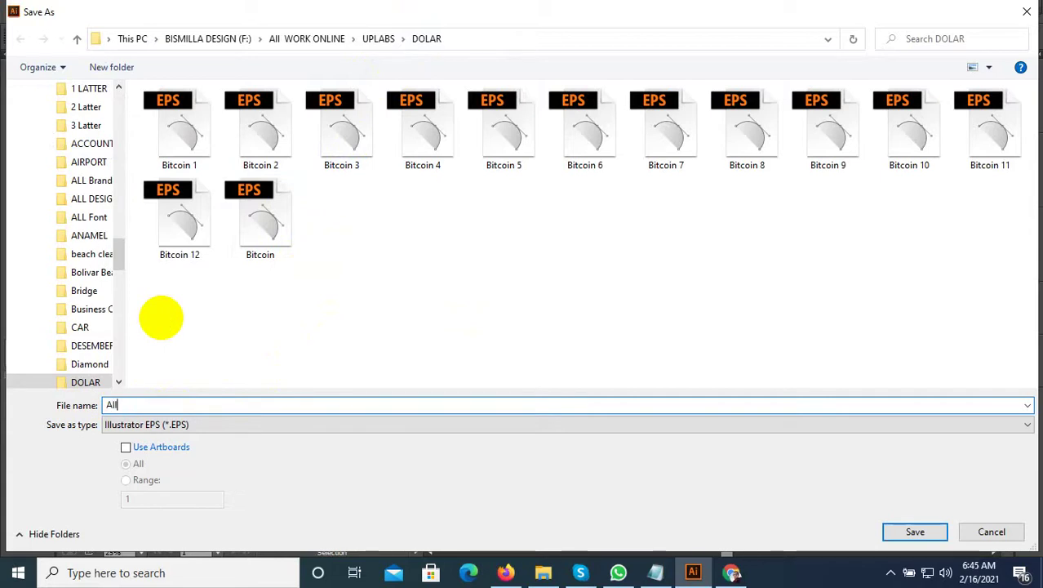
pyautogui.write('File')
pyautogui.click(915, 532)
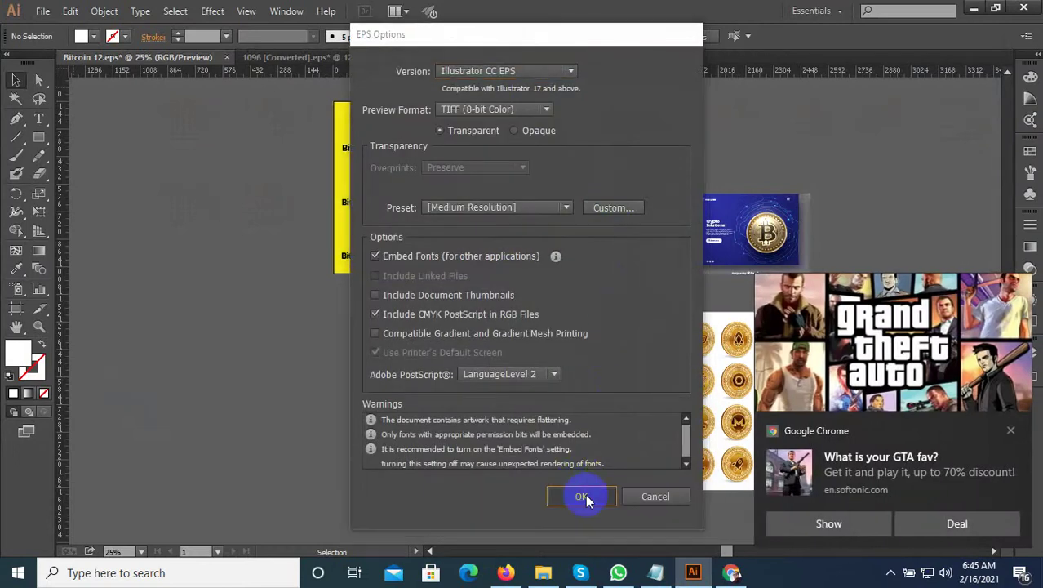
# Step: Accept the EPS options, dismiss the browser pop-up, and marquee-select the yellow logo sheet
pyautogui.click(577, 495)
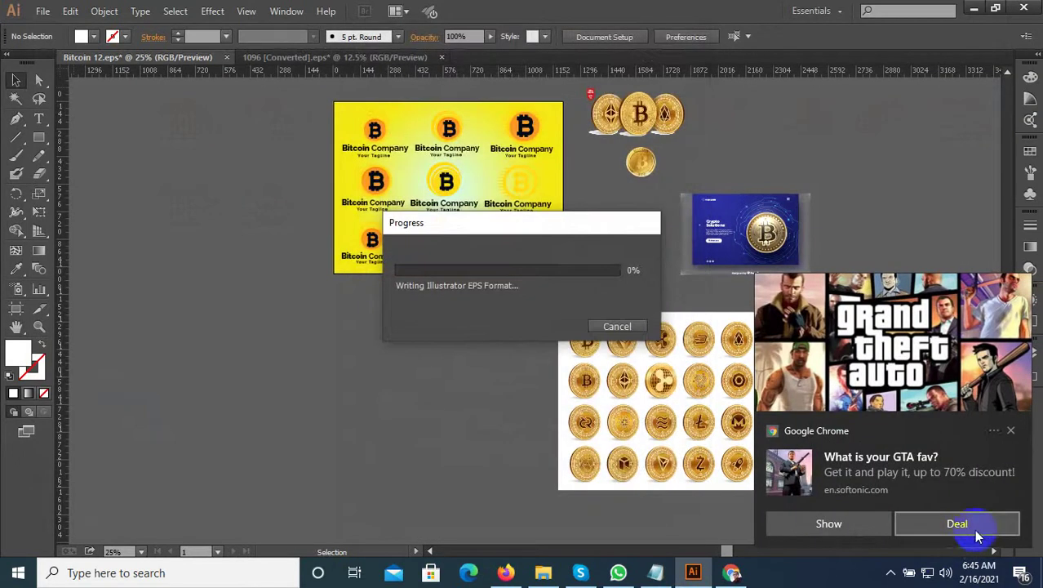
pyautogui.click(1012, 433)
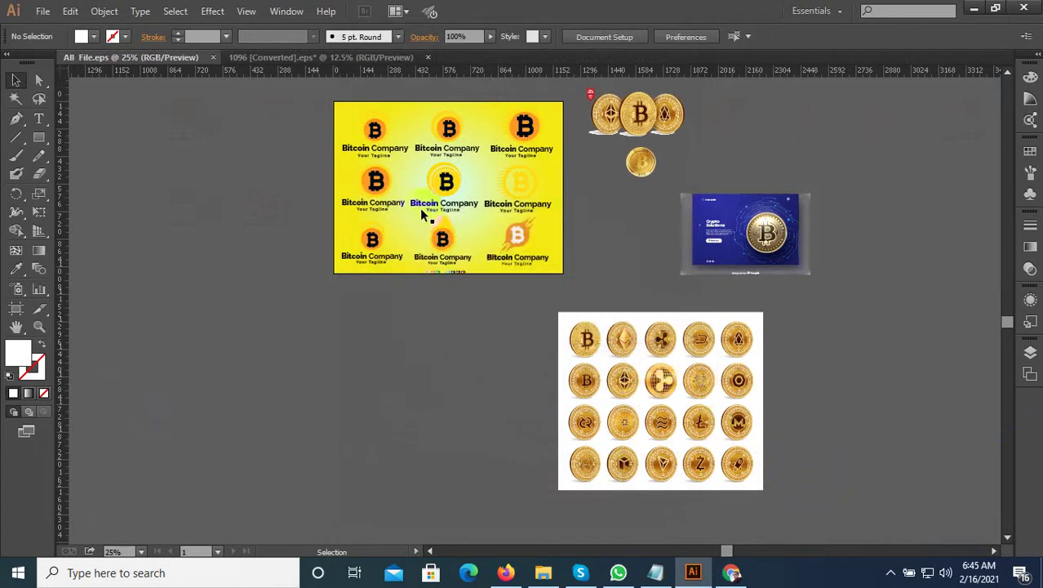
pyautogui.moveTo(319, 96); pyautogui.dragTo(583, 281)
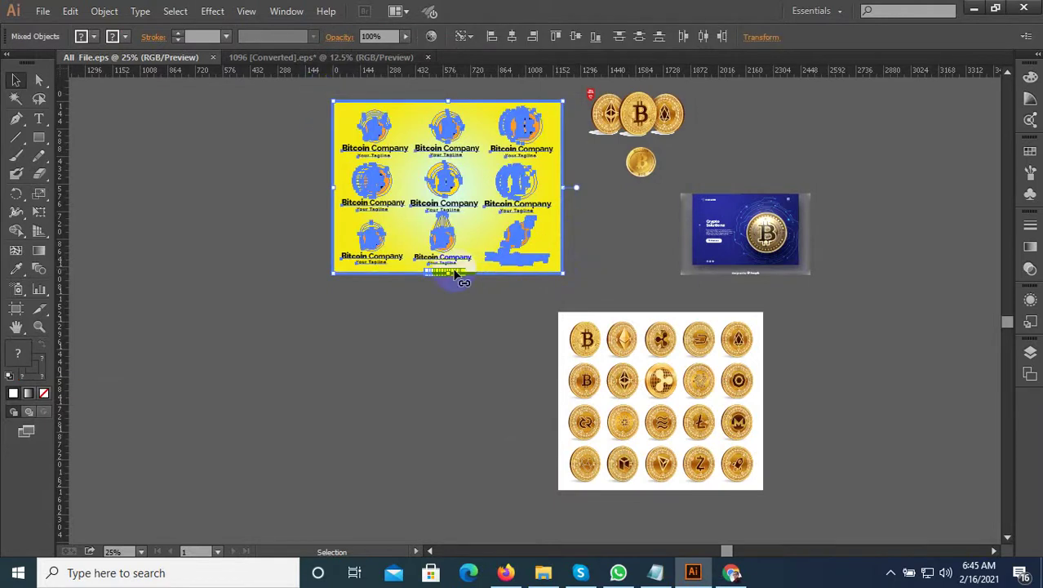
pyautogui.scroll(2, 470, 261)
pyautogui.click(38, 118)
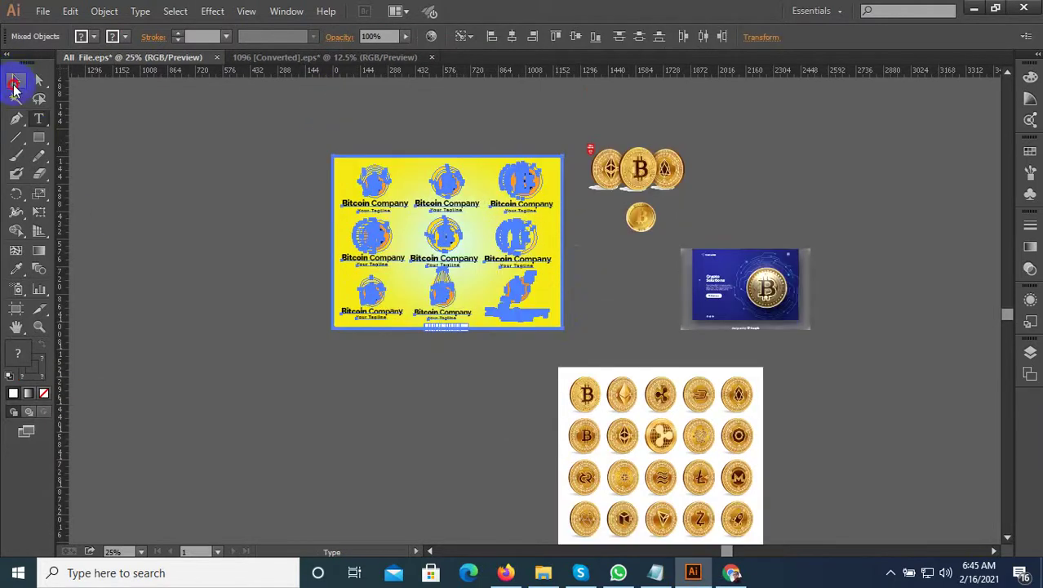
pyautogui.click(15, 81)
pyautogui.scroll(2, 457, 355)
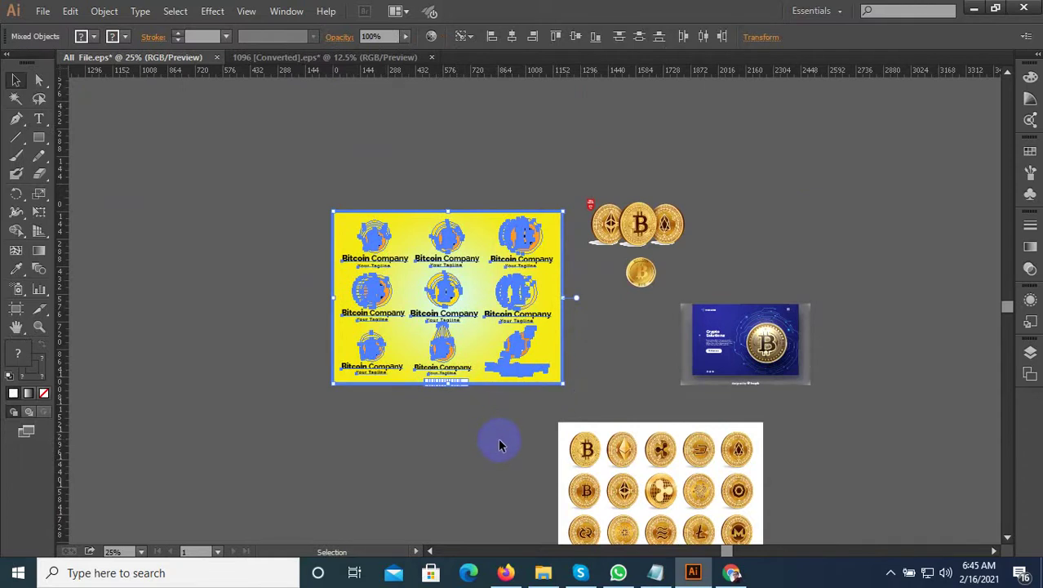
# Step: Drag the nine Bitcoin logos left off the yellow gradient background, leaving the rectangle empty
pyautogui.scroll(2, 498, 433)
pyautogui.moveTo(500, 409); pyautogui.dragTo(529, 411)
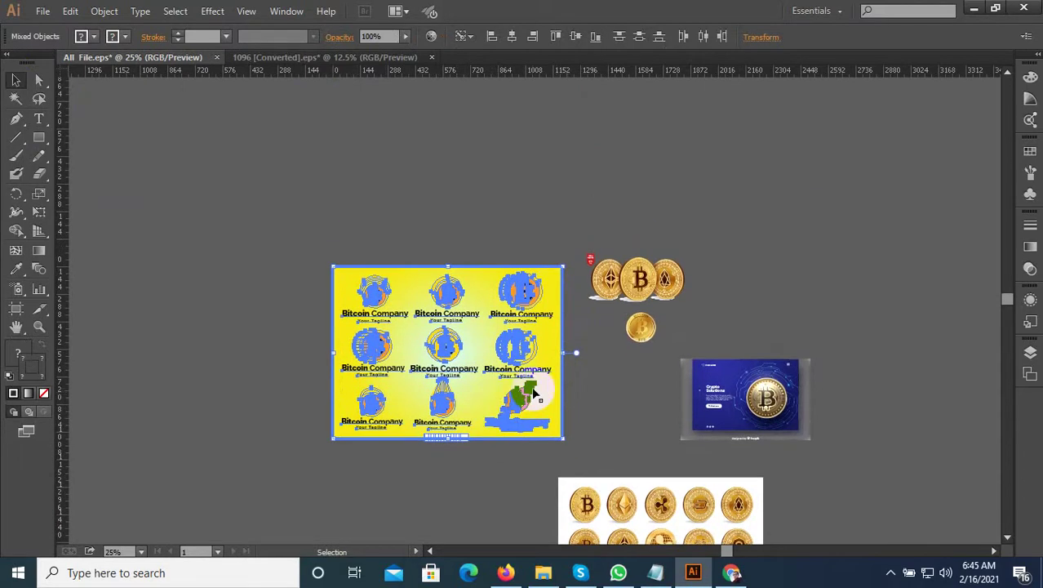
pyautogui.scroll(3, 529, 410)
pyautogui.scroll(1, 485, 412)
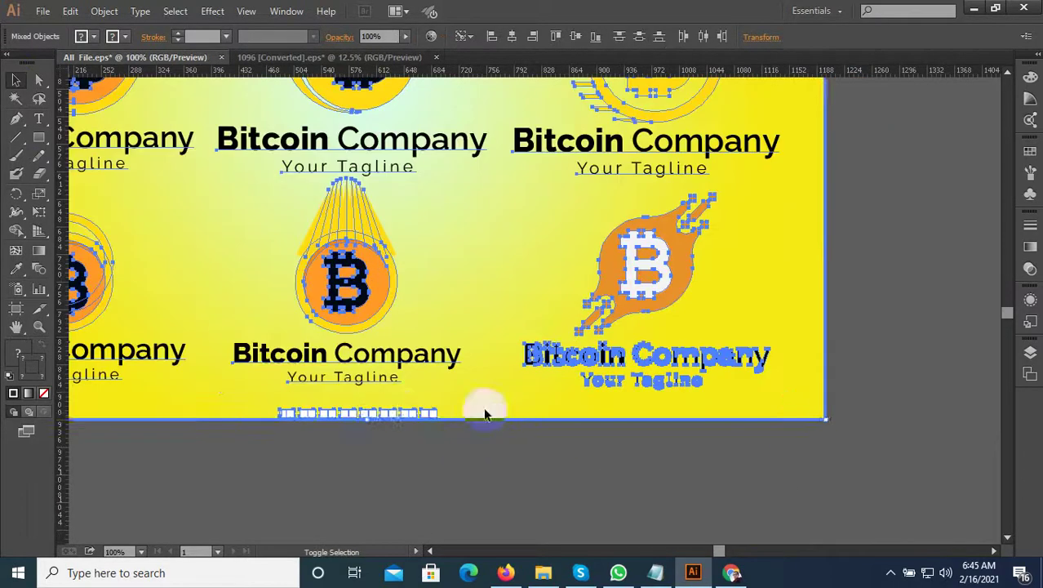
pyautogui.moveTo(435, 414); pyautogui.dragTo(416, 418)
pyautogui.scroll(-3, 482, 443)
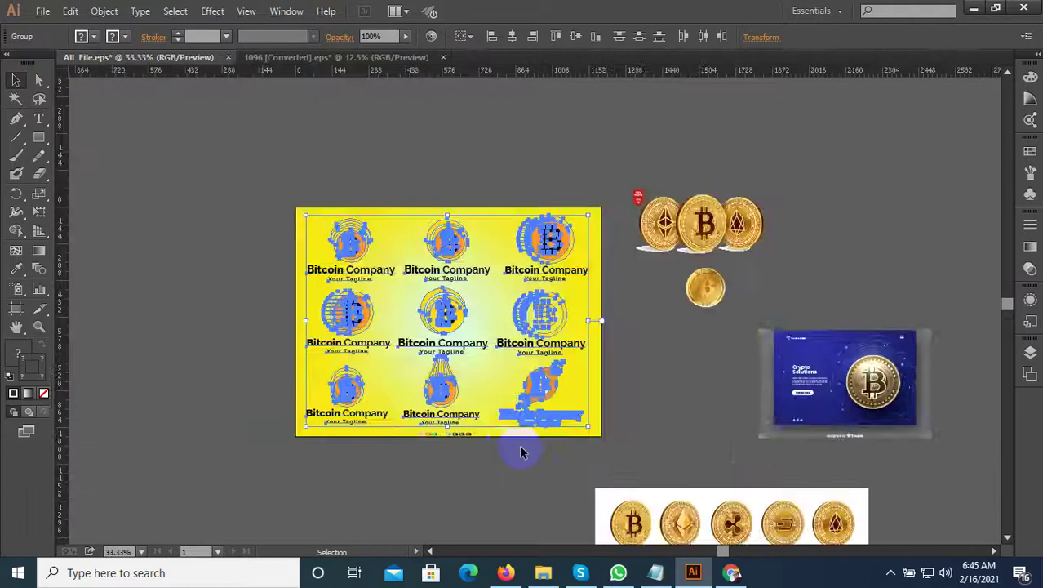
pyautogui.scroll(-2, 489, 370)
pyautogui.moveTo(485, 380); pyautogui.dragTo(327, 379)
pyautogui.scroll(2, 498, 290)
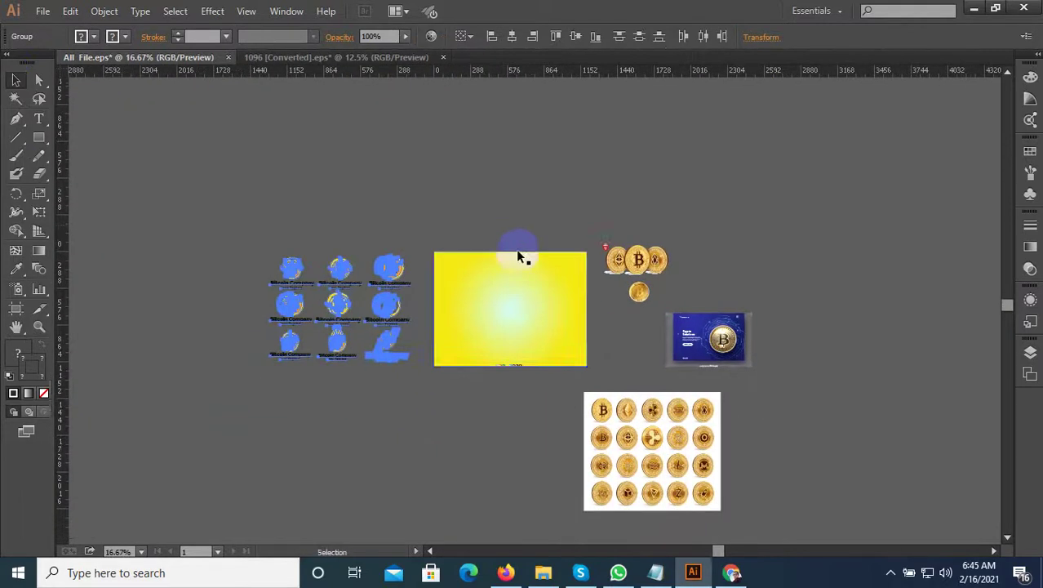
pyautogui.scroll(2, 532, 383)
pyautogui.moveTo(525, 392); pyautogui.dragTo(441, 326)
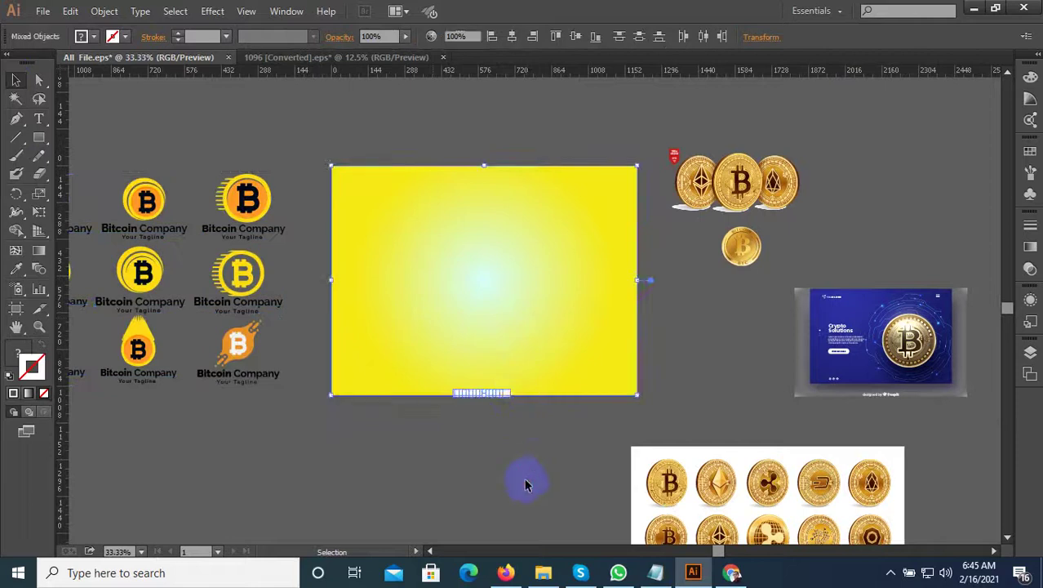
# Step: Duplicate one 'Bitcoin Company / Your Tagline' wordmark and drop the copy below the yellow background
pyautogui.moveTo(527, 480)
pyautogui.mouseDown()
pyautogui.moveTo(555, 392)
pyautogui.moveTo(584, 382)
pyautogui.mouseUp()
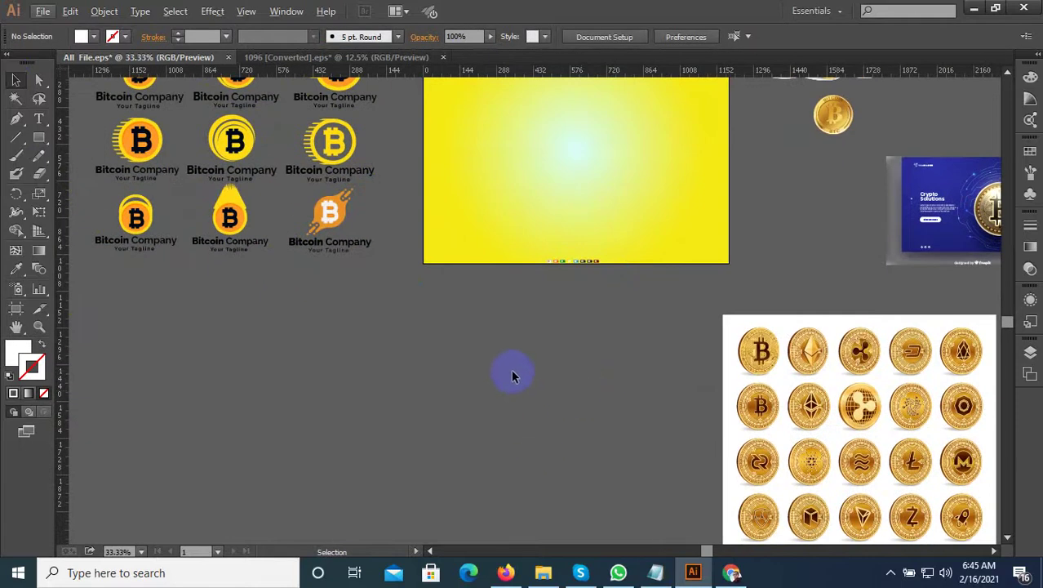
pyautogui.scroll(-2, 508, 368)
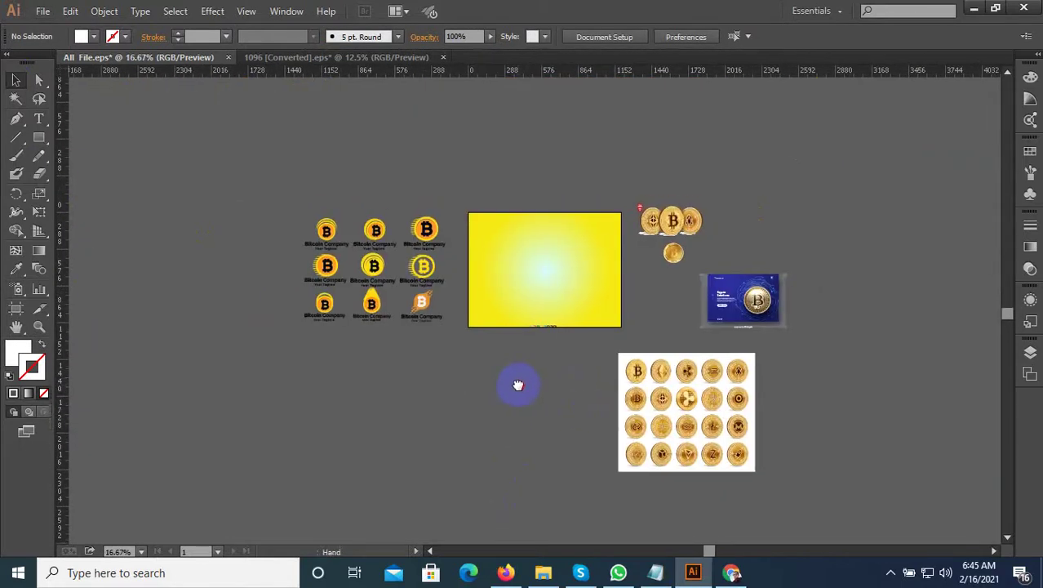
pyautogui.scroll(1, 481, 303)
pyautogui.scroll(3, 399, 281)
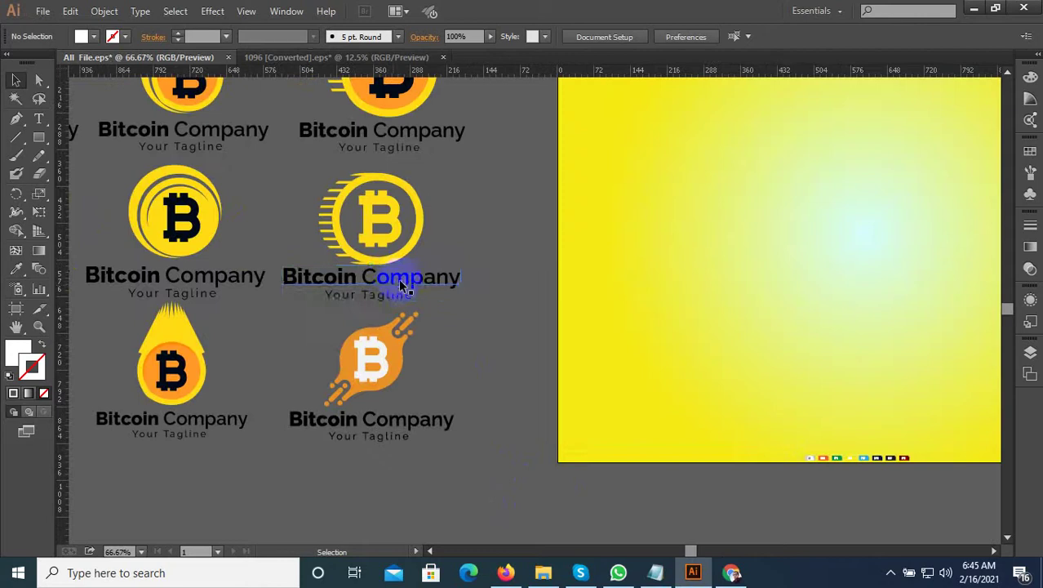
pyautogui.click(399, 282)
pyautogui.scroll(-1, 399, 282)
pyautogui.moveTo(372, 279)
pyautogui.mouseDown()
pyautogui.moveTo(585, 449)
pyautogui.moveTo(671, 493)
pyautogui.mouseUp()
pyautogui.moveTo(561, 447); pyautogui.dragTo(441, 203)
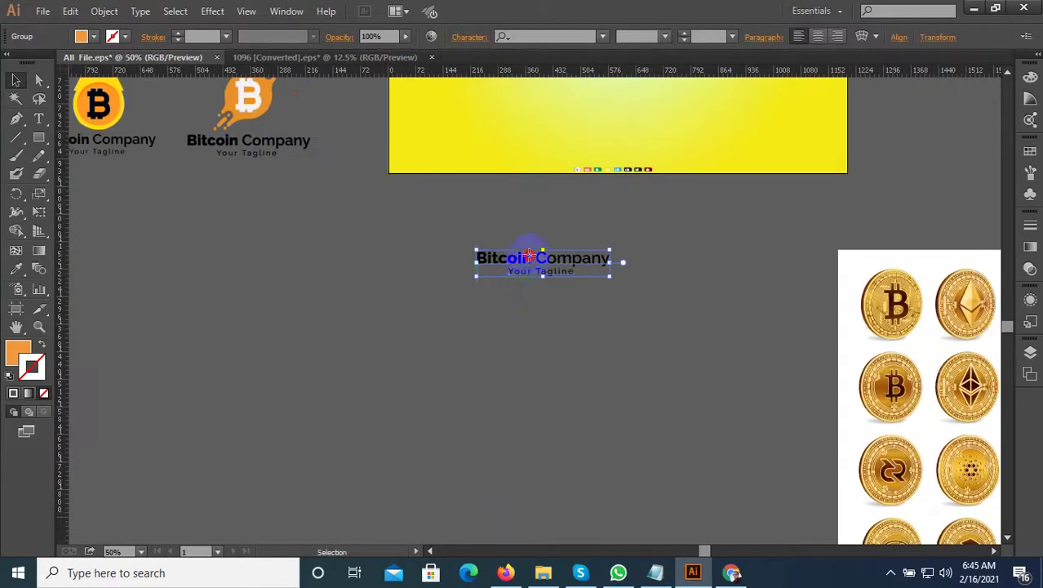
pyautogui.moveTo(529, 256); pyautogui.dragTo(448, 364)
pyautogui.click(610, 326)
pyautogui.scroll(-1, 621, 335)
pyautogui.moveTo(826, 180); pyautogui.dragTo(730, 289)
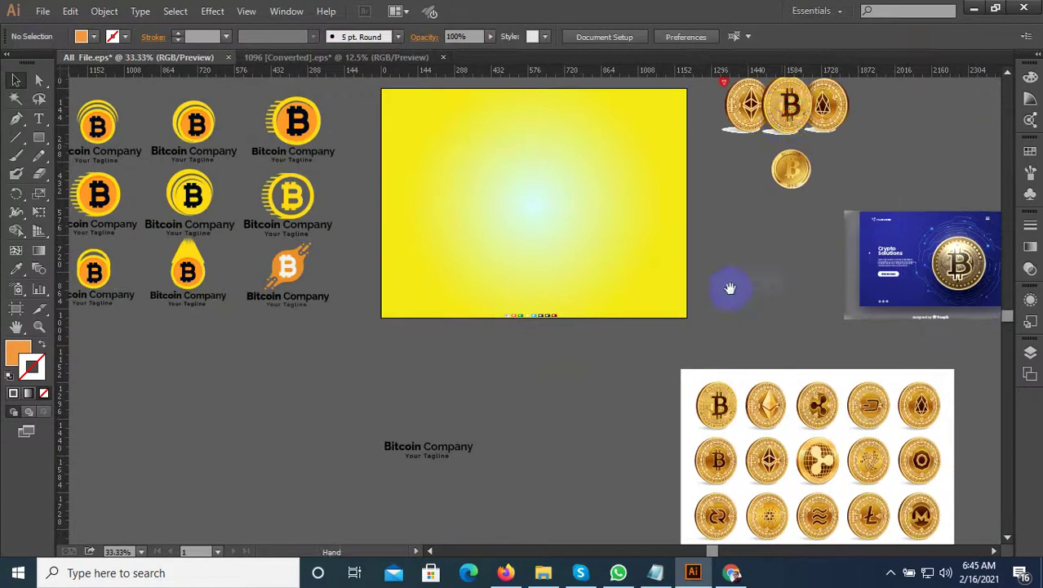
# Step: Take the middle gold coin from the three-coin group and place it above the Bitcoin Company text
pyautogui.click(789, 117)
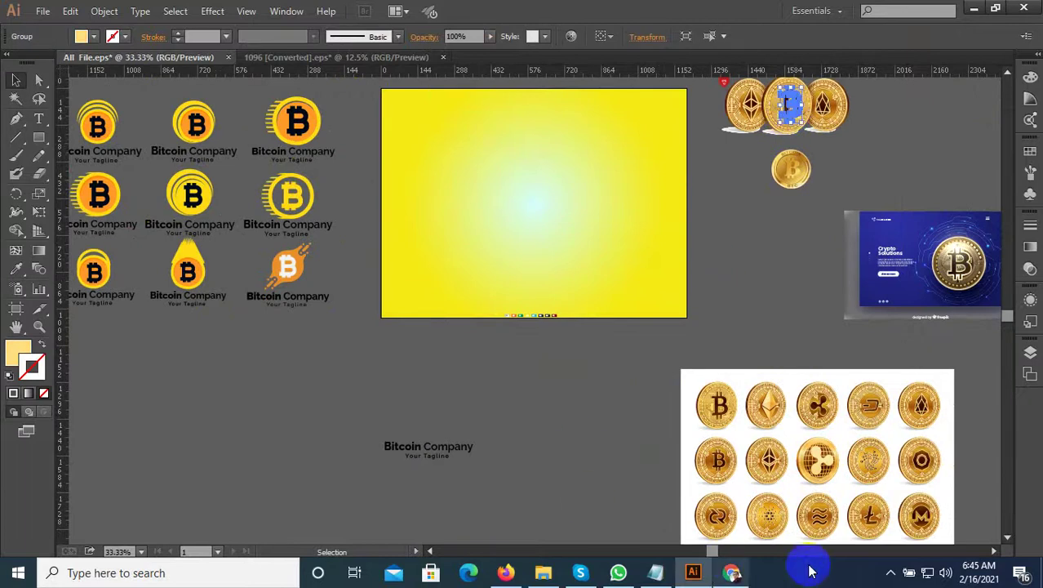
pyautogui.click(890, 575)
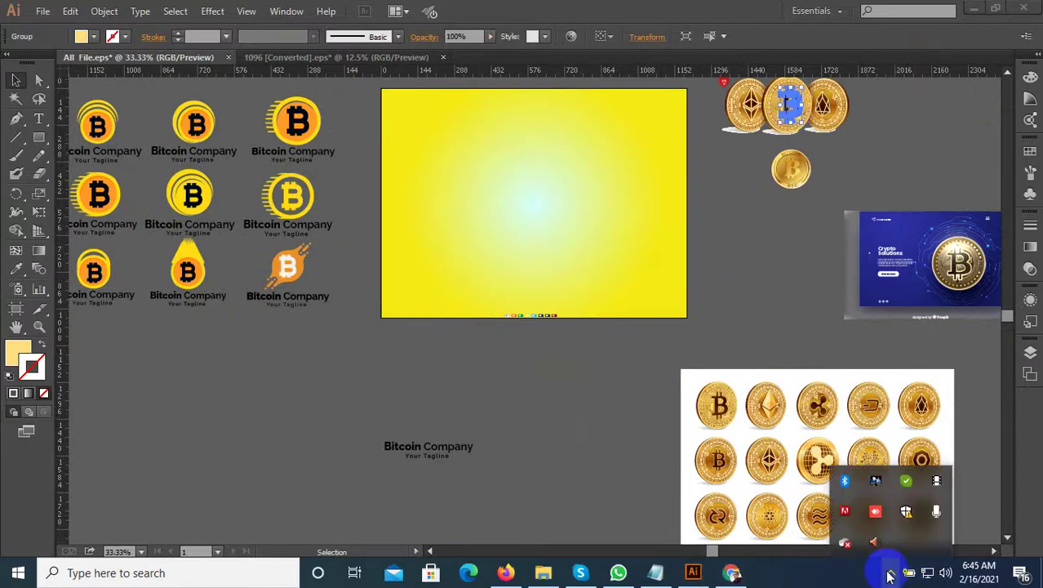
pyautogui.click(920, 478)
pyautogui.scroll(-2, 604, 318)
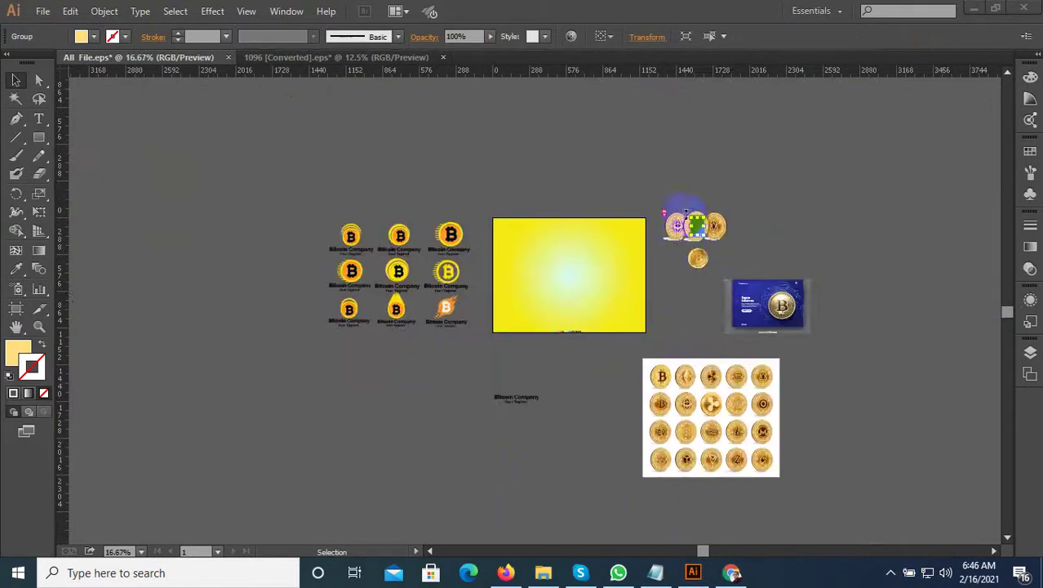
pyautogui.scroll(5, 718, 229)
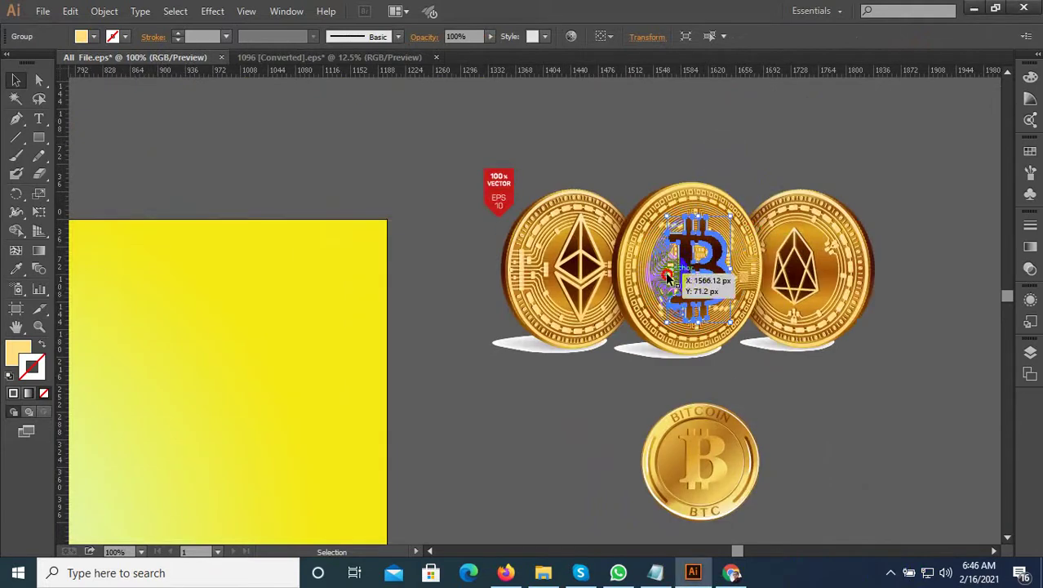
pyautogui.click(698, 249)
pyautogui.click(697, 267)
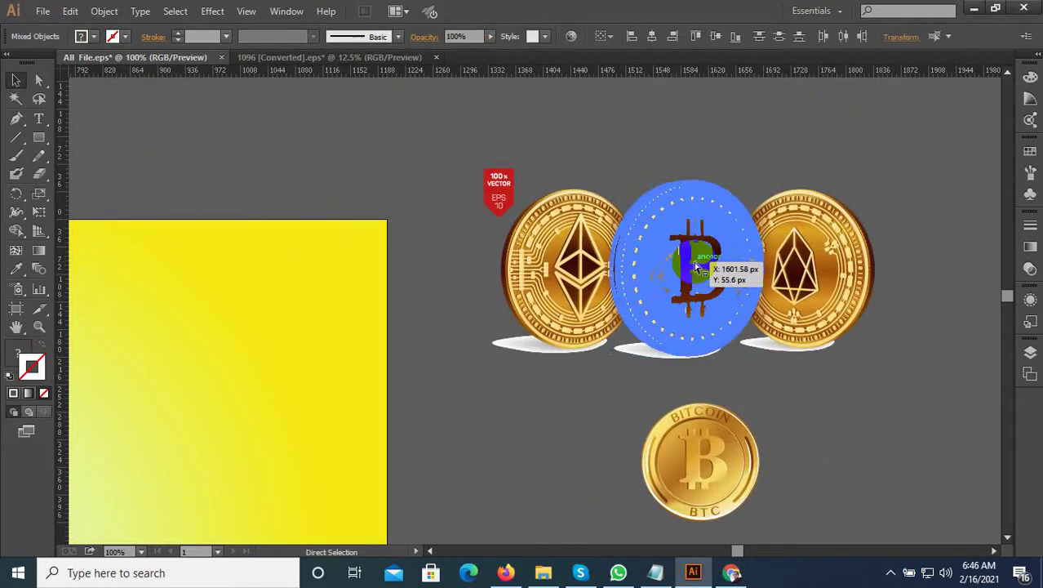
pyautogui.moveTo(696, 267); pyautogui.dragTo(671, 337)
pyautogui.scroll(-3, 671, 337)
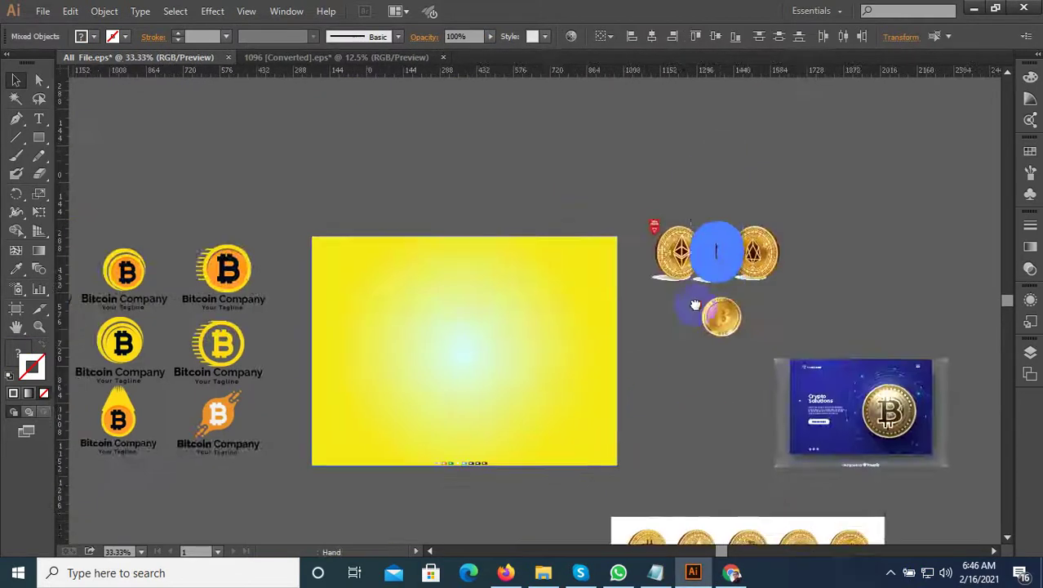
pyautogui.scroll(3, 629, 354)
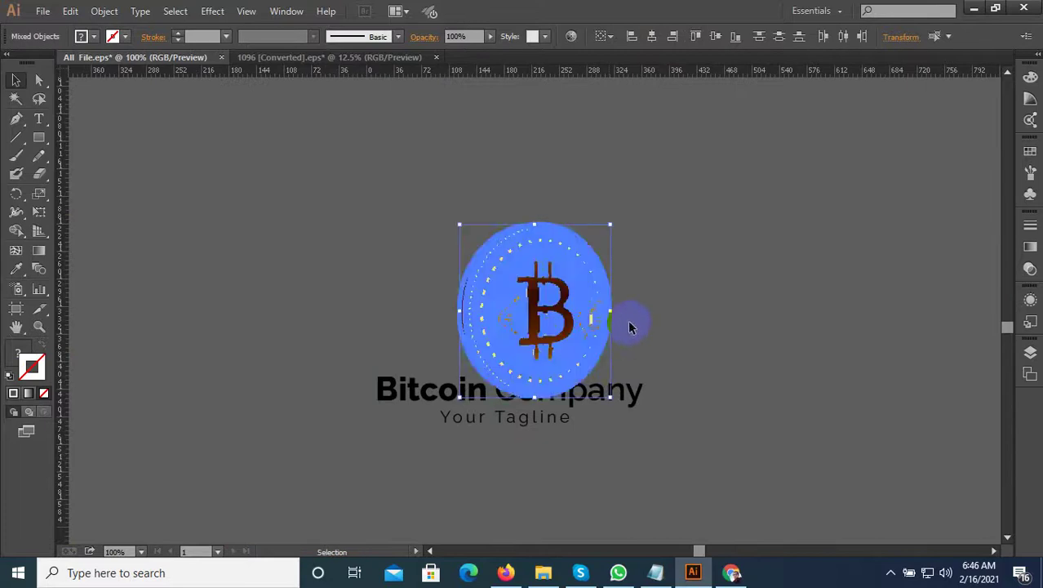
pyautogui.moveTo(614, 356); pyautogui.dragTo(575, 284)
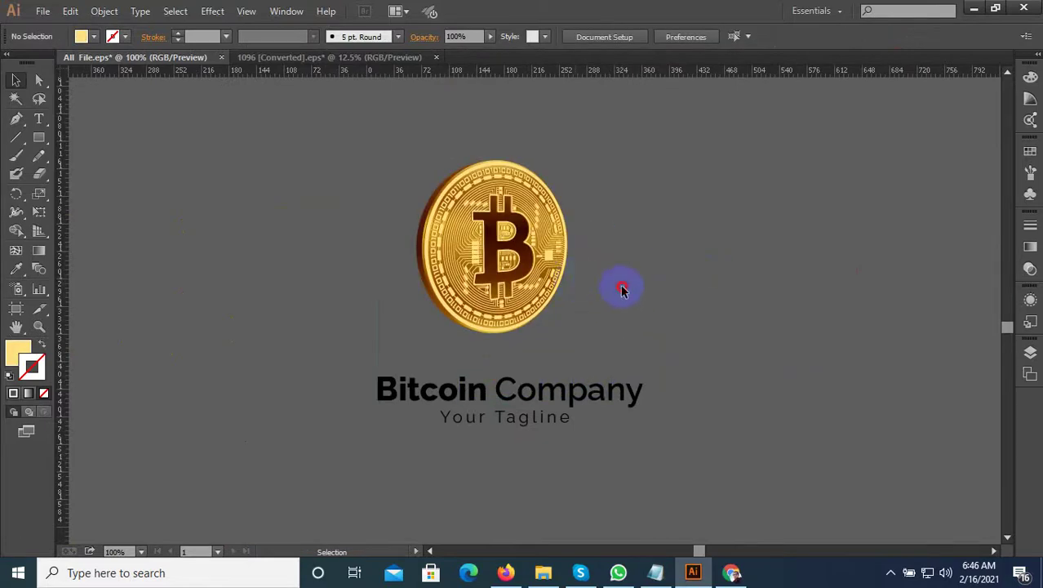
# Step: Select the gold coin and drag out a duplicate of the whole coin
pyautogui.scroll(1, 561, 347)
pyautogui.scroll(-1, 569, 349)
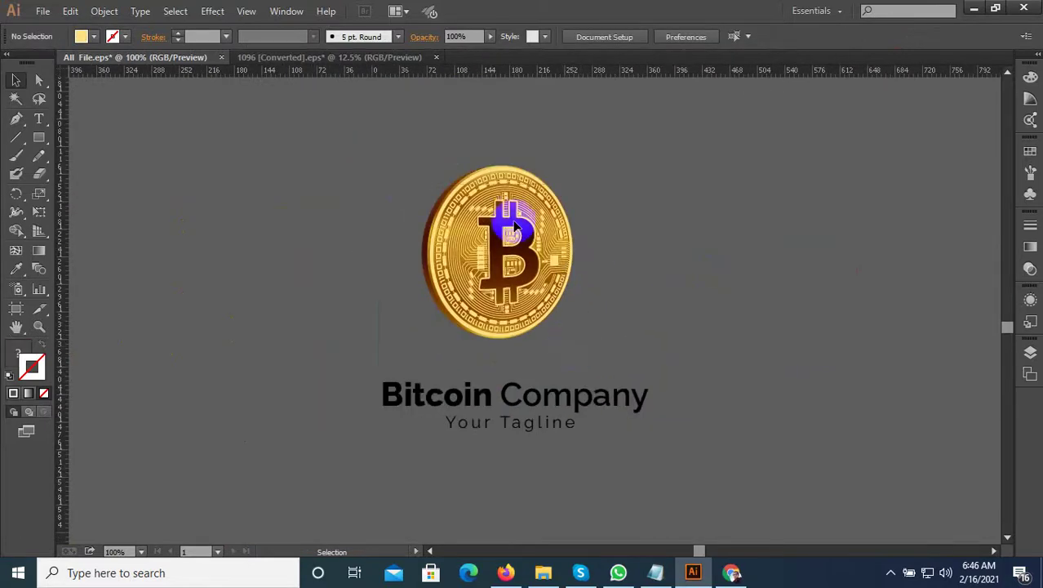
pyautogui.scroll(2, 516, 227)
pyautogui.click(549, 241)
pyautogui.click(717, 241)
pyautogui.click(515, 281)
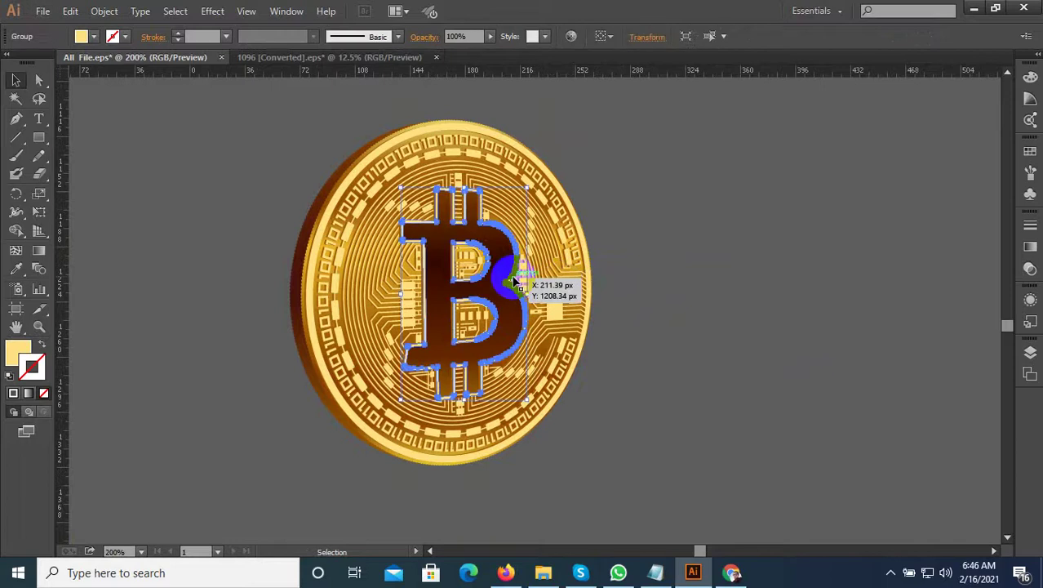
pyautogui.scroll(-1, 517, 415)
pyautogui.moveTo(291, 407); pyautogui.dragTo(302, 365)
pyautogui.scroll(-1, 444, 355)
pyautogui.scroll(1, 589, 407)
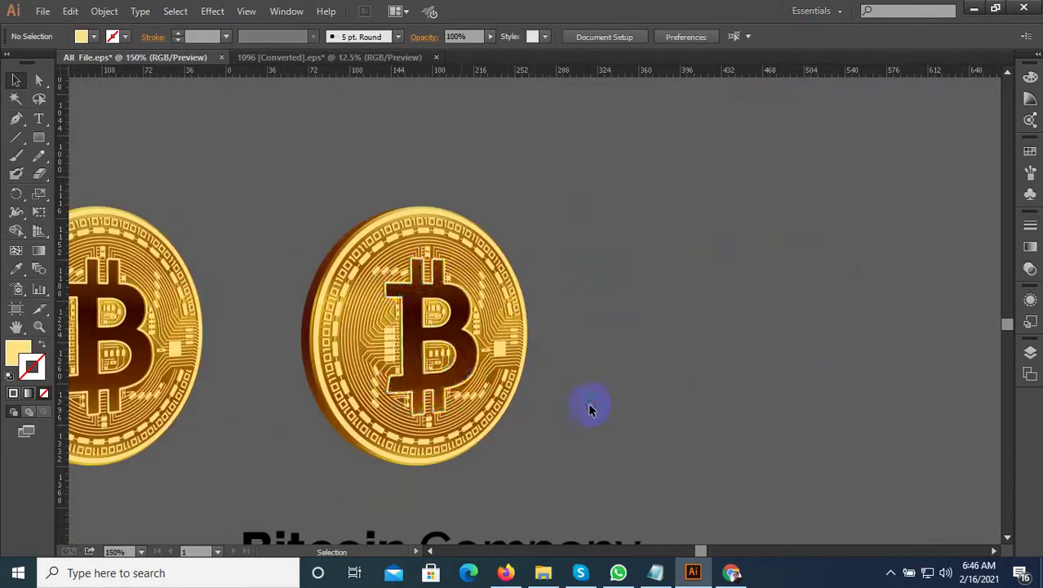
# Step: Copy the coin's B symbol and move its B outline layer out to the coin's right
pyautogui.click(464, 317)
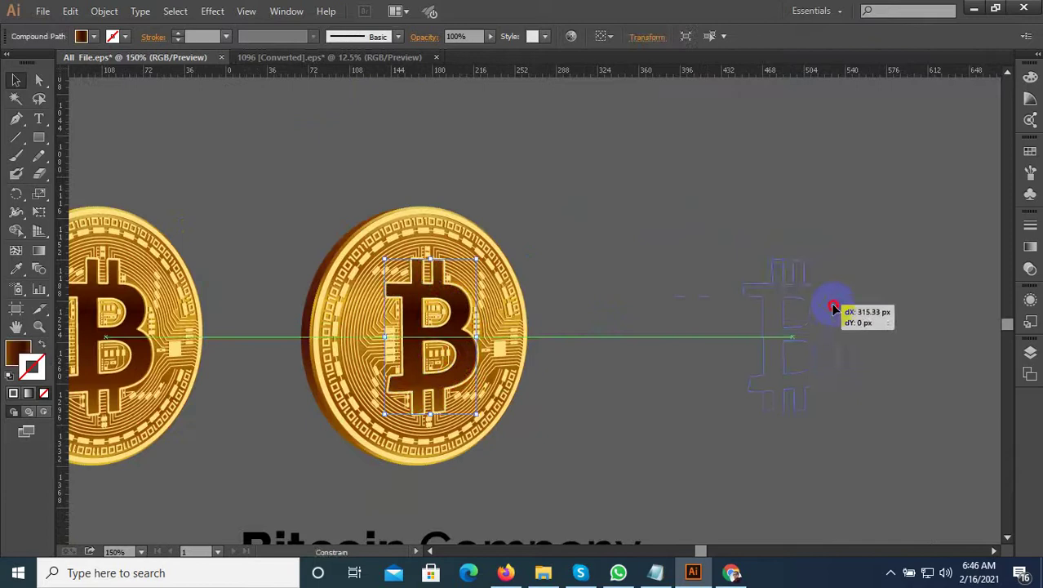
pyautogui.moveTo(465, 318); pyautogui.dragTo(864, 319)
pyautogui.click(698, 284)
pyautogui.moveTo(691, 282); pyautogui.dragTo(599, 283)
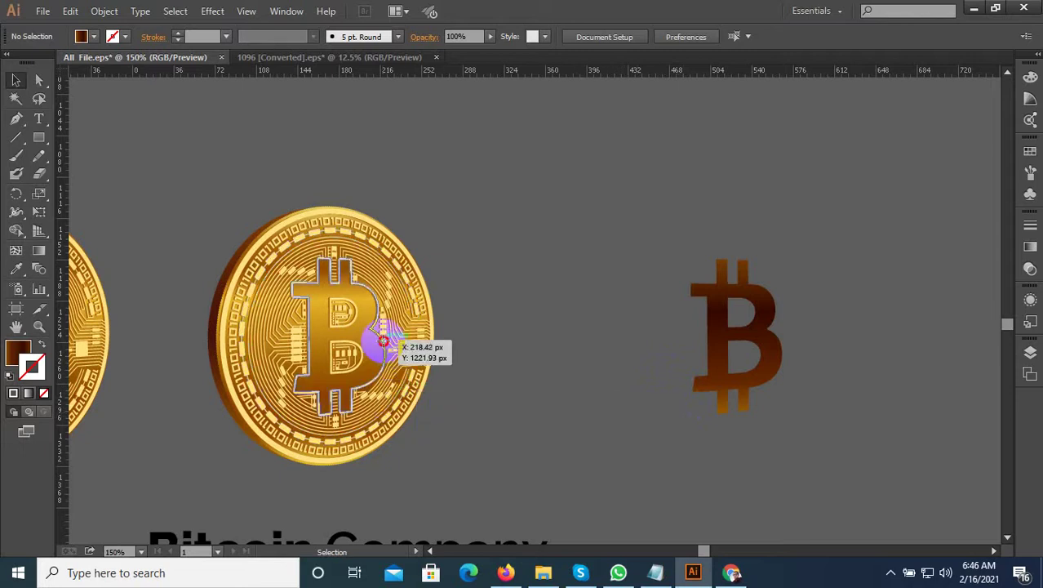
pyautogui.moveTo(383, 339); pyautogui.dragTo(645, 353)
pyautogui.click(623, 211)
pyautogui.scroll(2, 361, 327)
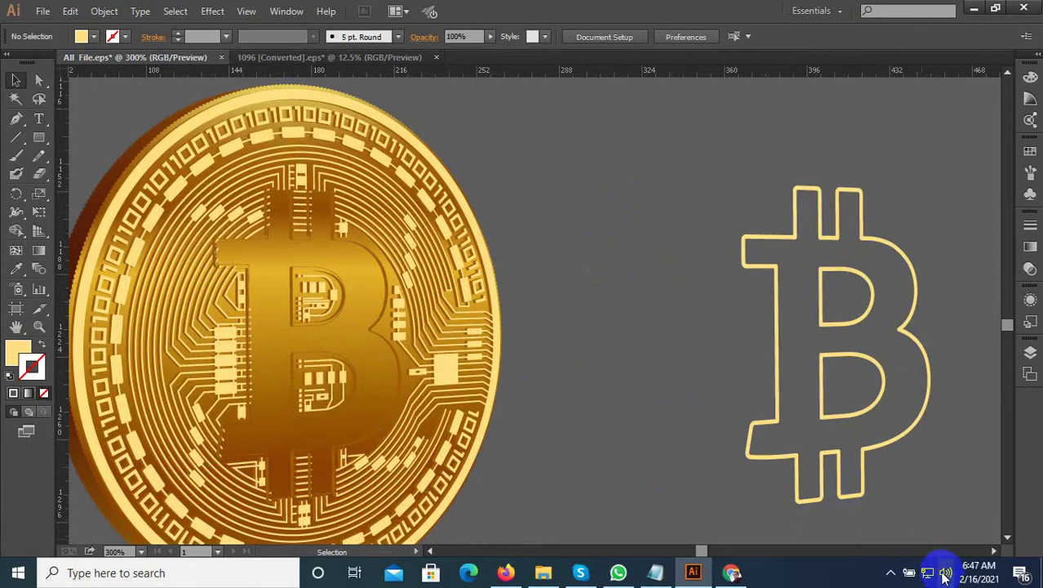
# Step: Move the remaining B symbol layer beside the coin and select the circuit pattern layers
pyautogui.click(903, 571)
pyautogui.click(934, 484)
pyautogui.scroll(-2, 481, 342)
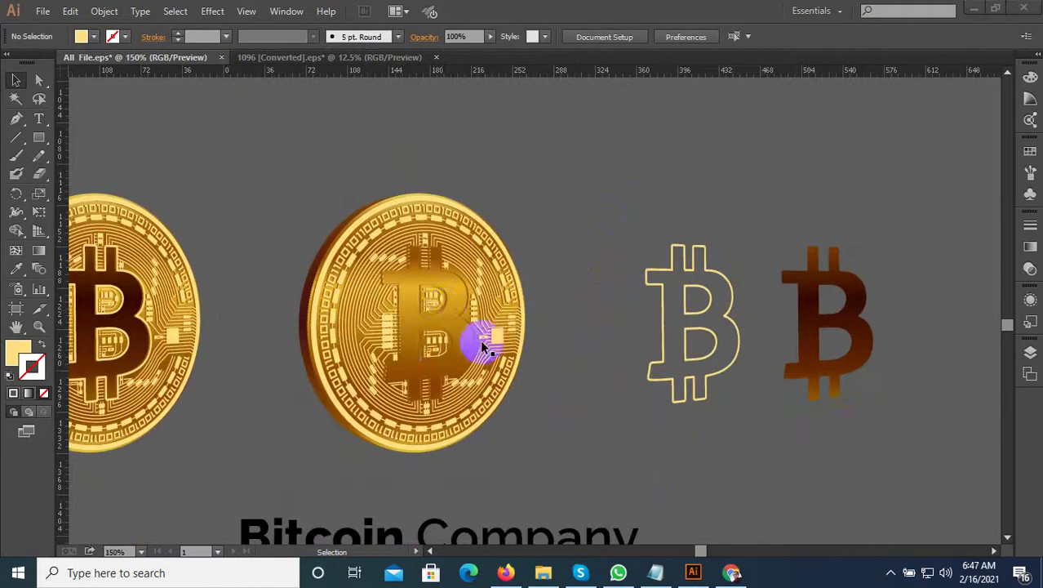
pyautogui.scroll(2, 451, 315)
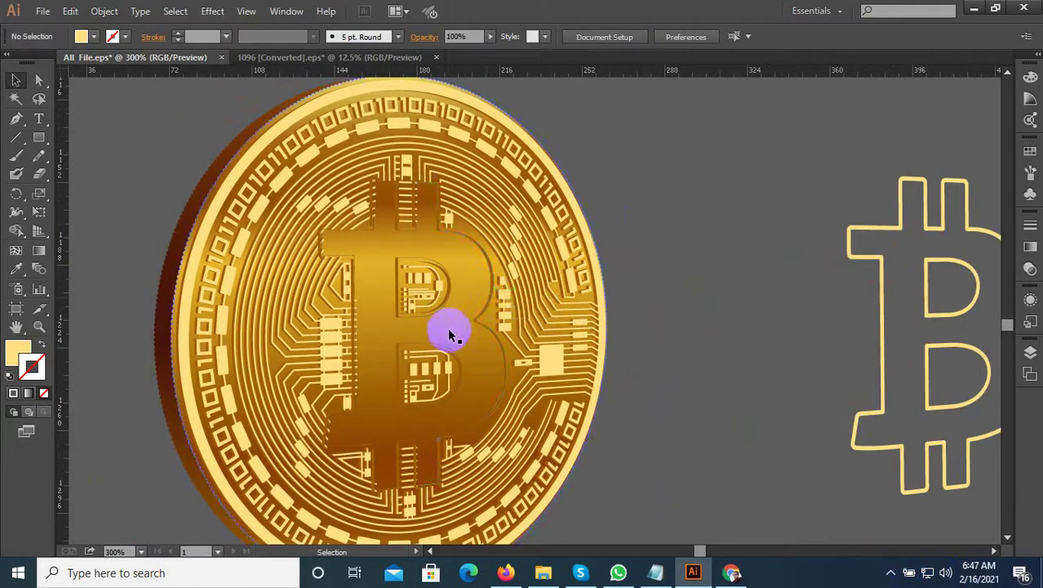
pyautogui.click(488, 300)
pyautogui.scroll(-2, 459, 319)
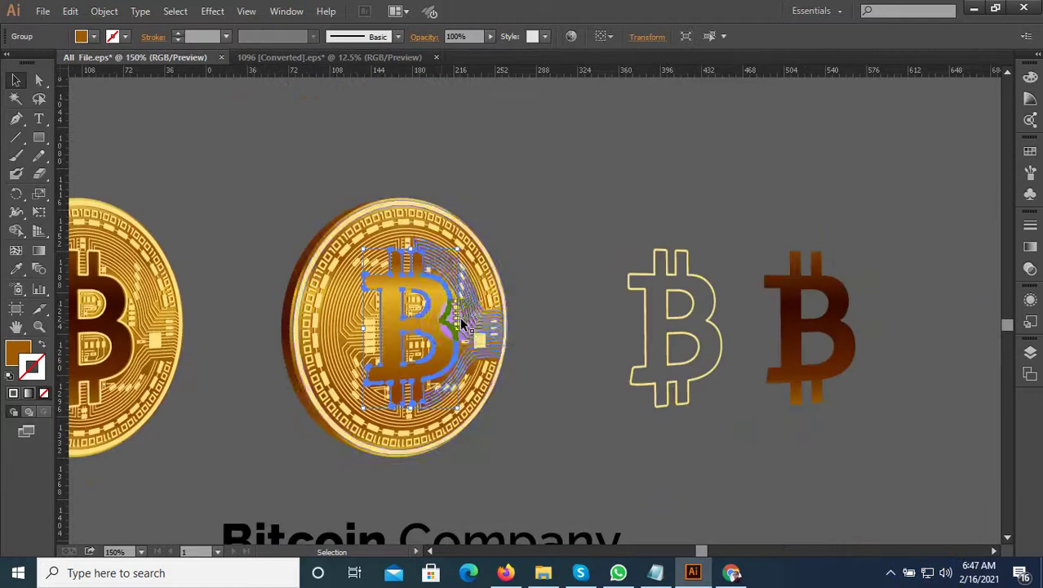
pyautogui.moveTo(451, 325); pyautogui.dragTo(598, 327)
pyautogui.click(594, 199)
pyautogui.scroll(2, 459, 331)
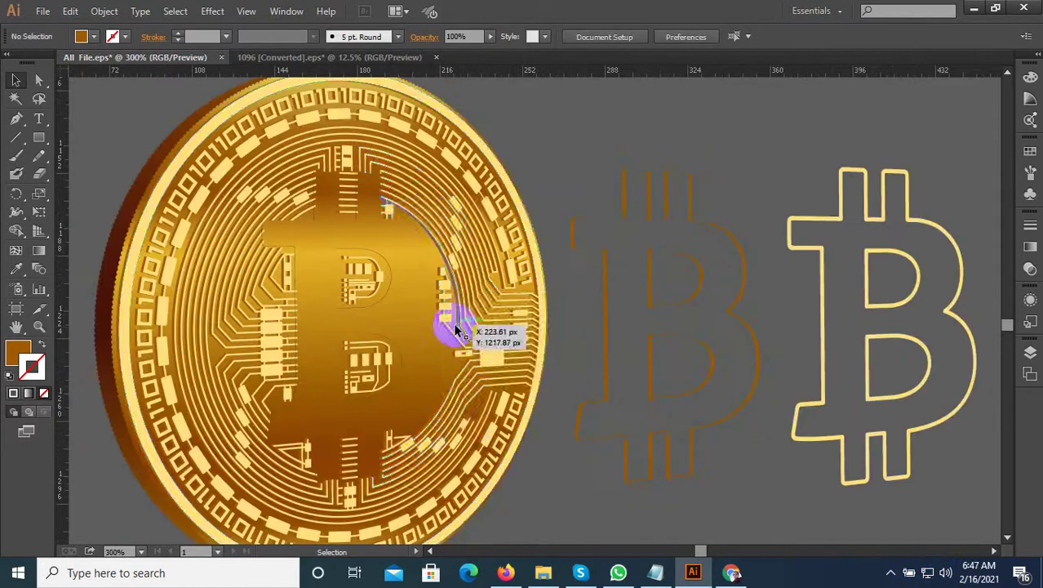
pyautogui.click(450, 328)
pyautogui.scroll(-1, 441, 351)
pyautogui.scroll(-1, 454, 338)
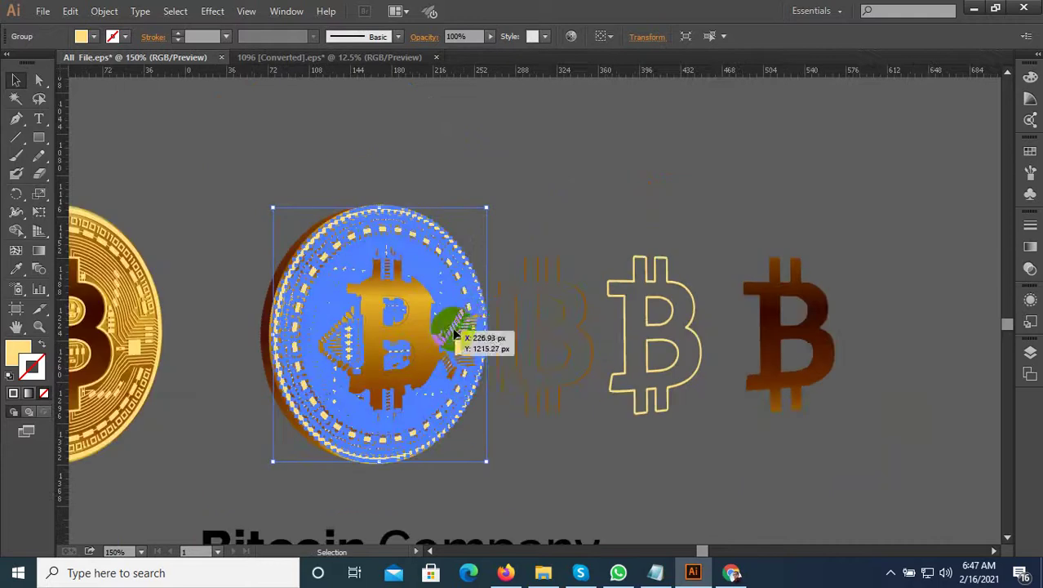
pyautogui.scroll(-1, 454, 338)
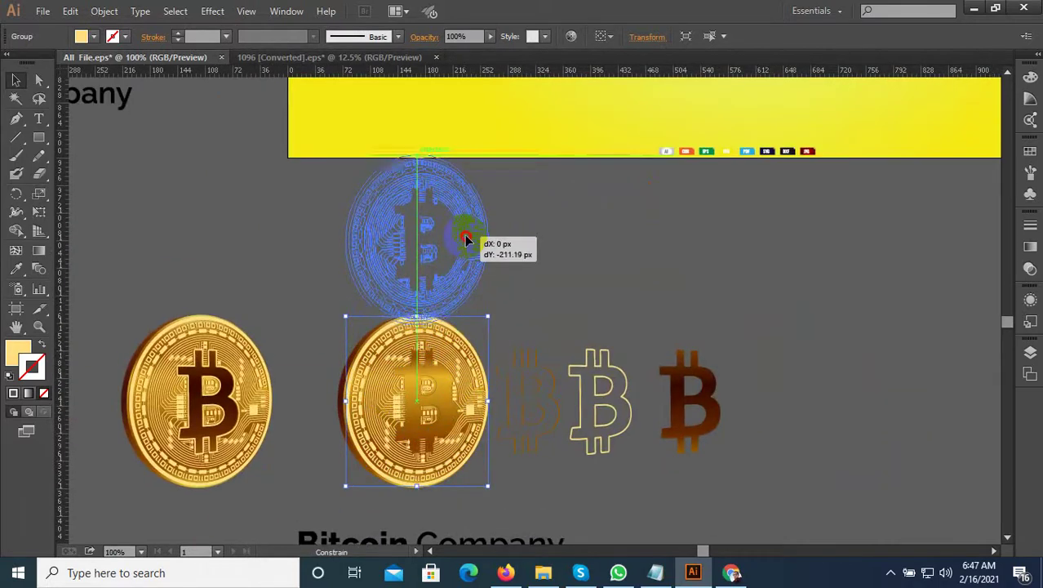
# Step: Move the circuit pattern straight up and another layer group far to the right
pyautogui.moveTo(468, 375); pyautogui.dragTo(466, 234)
pyautogui.click(502, 312)
pyautogui.scroll(1, 477, 327)
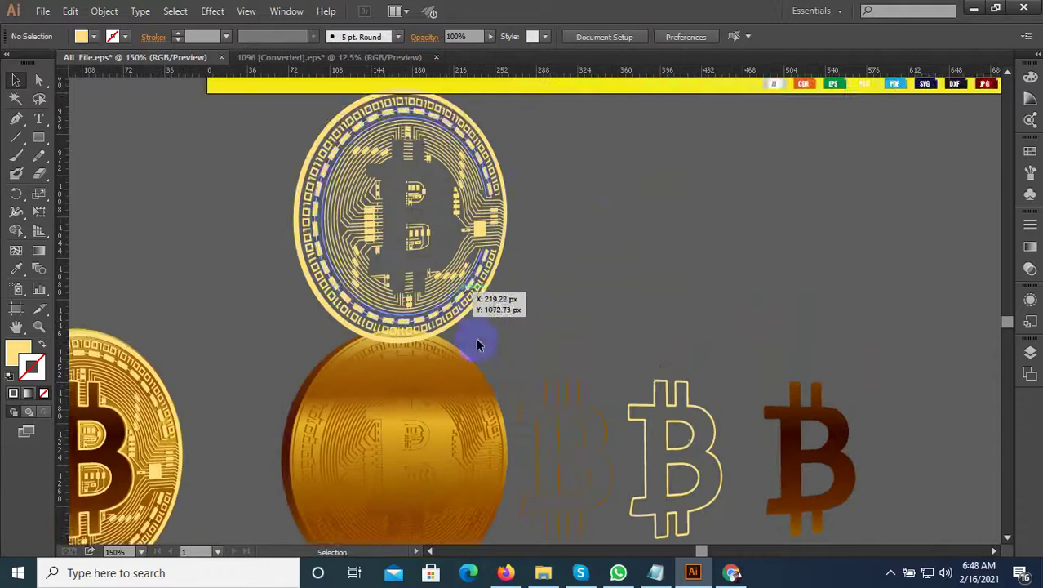
pyautogui.moveTo(508, 354); pyautogui.dragTo(511, 268)
pyautogui.click(474, 321)
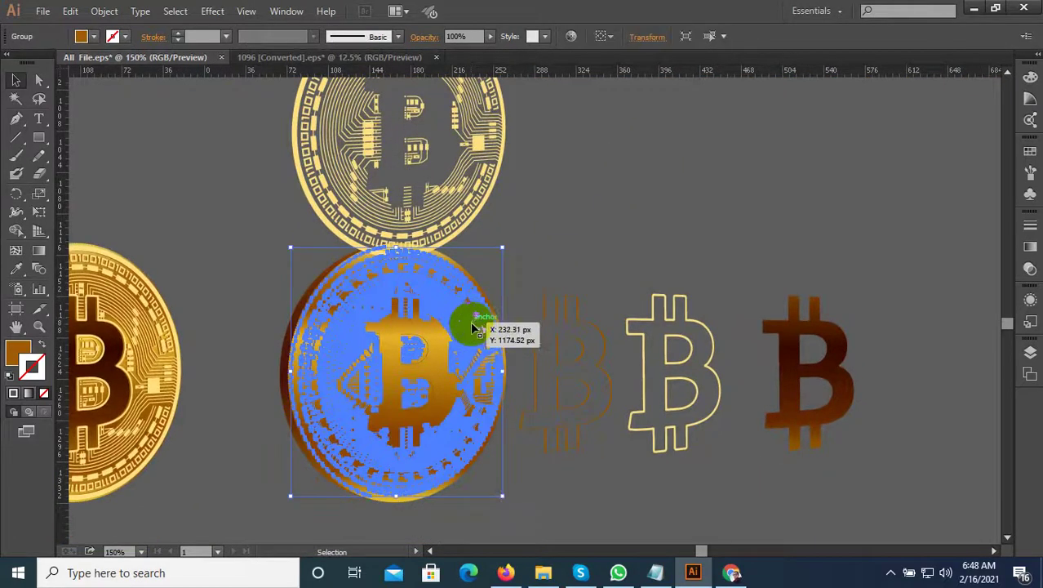
pyautogui.scroll(-1, 472, 327)
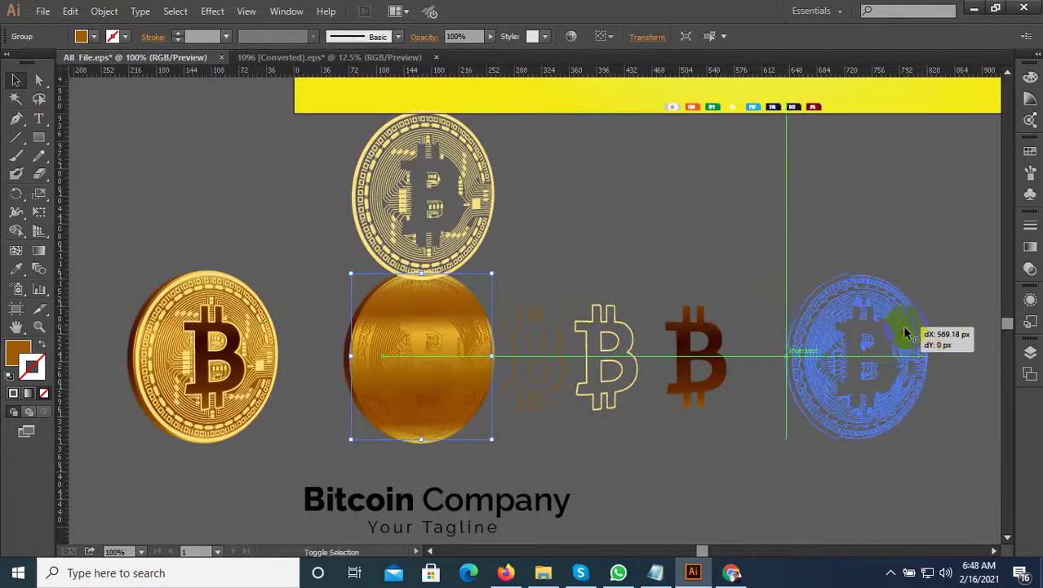
pyautogui.moveTo(471, 326); pyautogui.dragTo(904, 327)
# Step: Move the gold disc up beside the circuit pattern and pull the small B outline out of the ring
pyautogui.click(790, 248)
pyautogui.moveTo(786, 250); pyautogui.dragTo(734, 244)
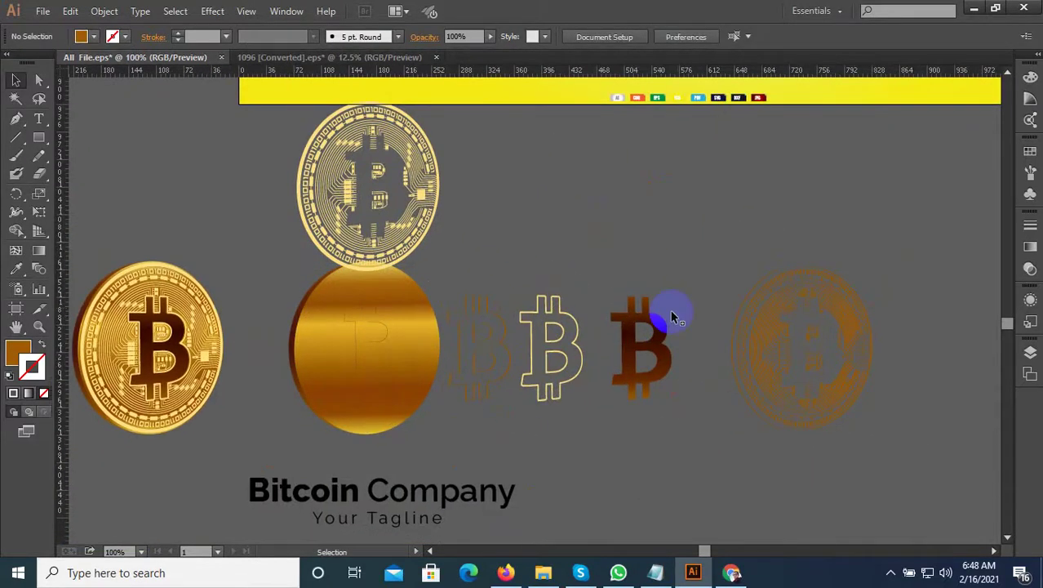
pyautogui.click(401, 338)
pyautogui.moveTo(416, 340); pyautogui.dragTo(564, 183)
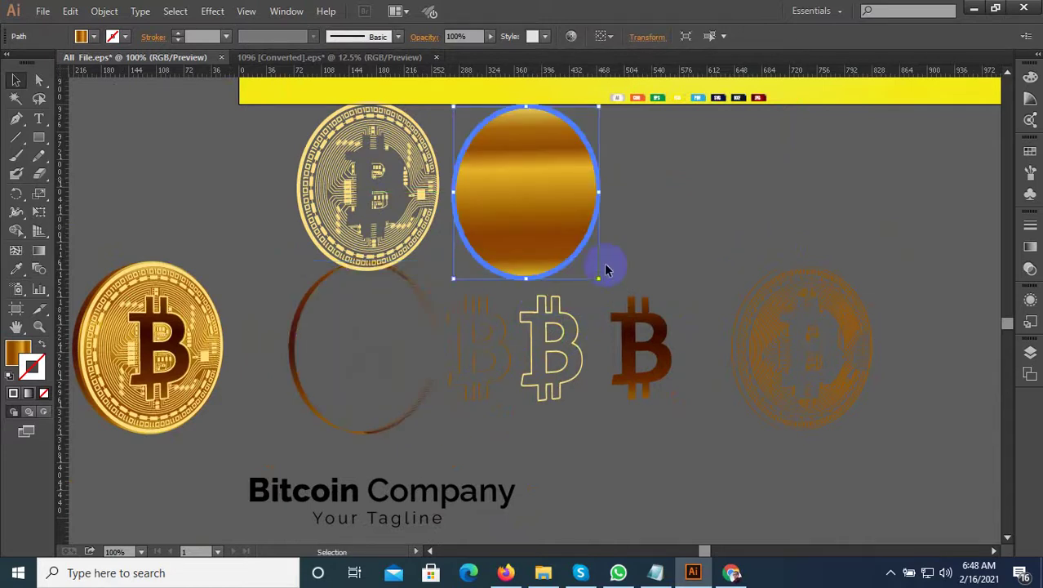
pyautogui.click(400, 353)
pyautogui.click(348, 385)
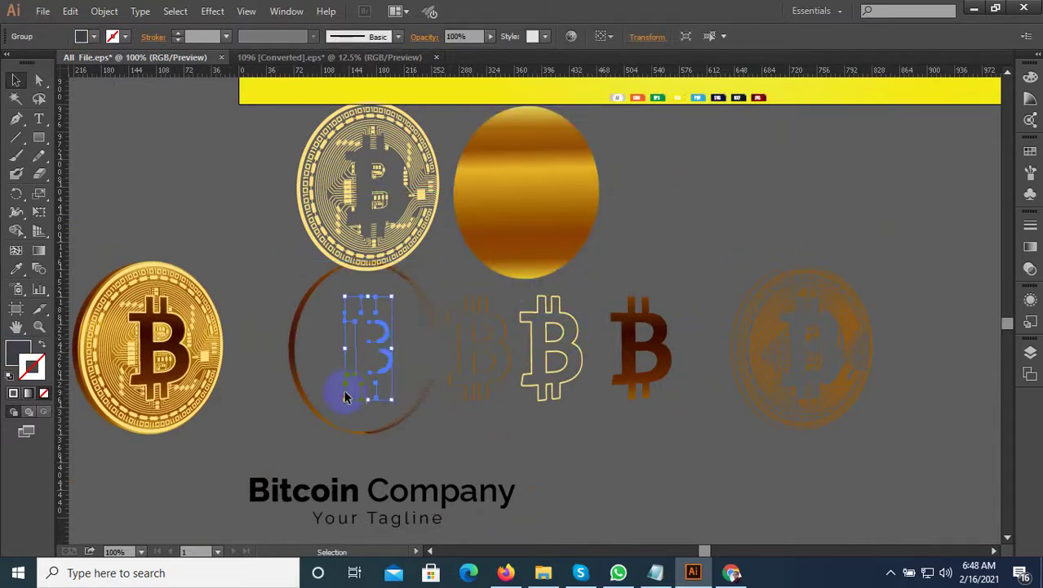
pyautogui.moveTo(396, 349)
pyautogui.mouseDown()
pyautogui.moveTo(558, 295)
pyautogui.moveTo(692, 186)
pyautogui.mouseUp()
pyautogui.click(798, 218)
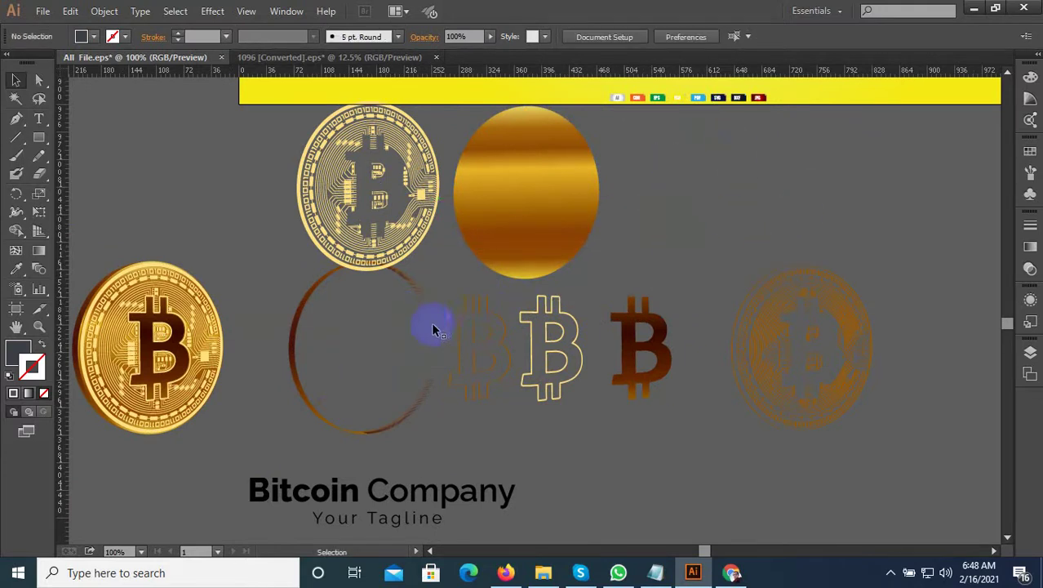
# Step: Reposition the thin brown rim ring slightly left and down
pyautogui.click(344, 449)
pyautogui.moveTo(344, 450); pyautogui.dragTo(290, 365)
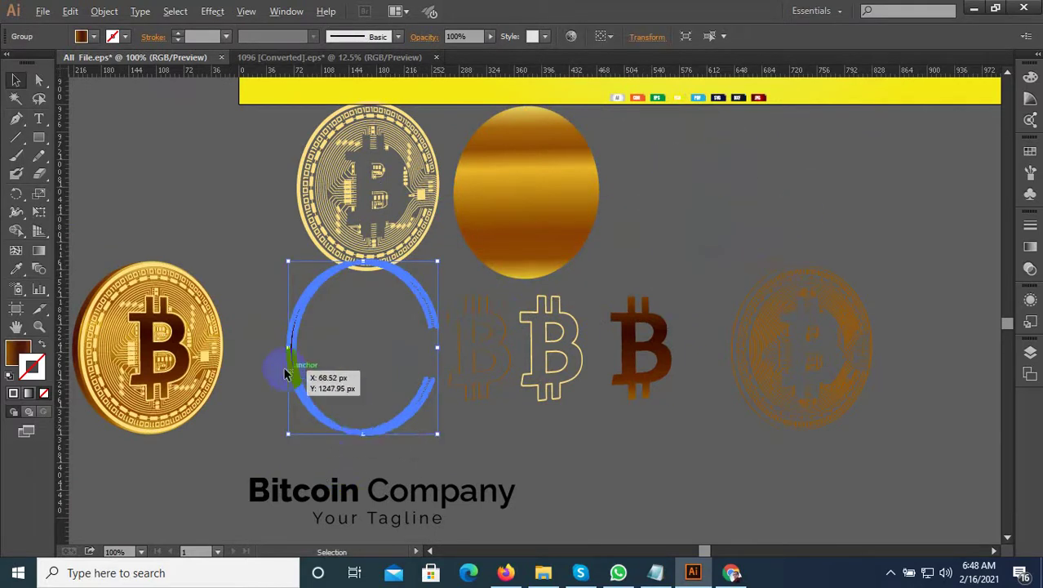
pyautogui.hotkey('ctrl', '=')
pyautogui.hotkey('ctrl', '=')
pyautogui.hotkey('ctrl', '=')
pyautogui.click(459, 399)
pyautogui.hotkey('ctrl', '-')
pyautogui.hotkey('ctrl', '-')
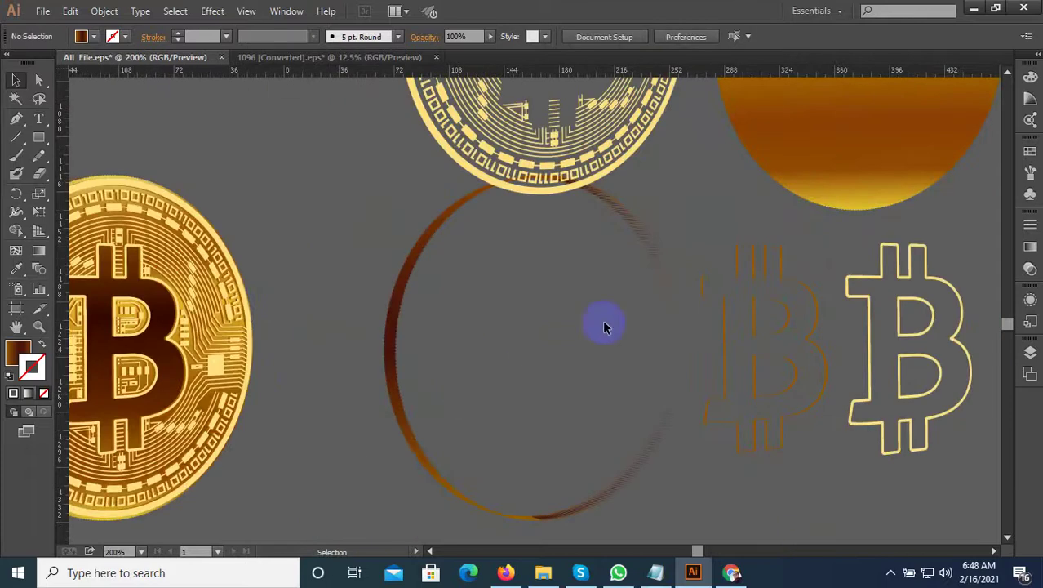
pyautogui.moveTo(679, 236); pyautogui.dragTo(645, 247)
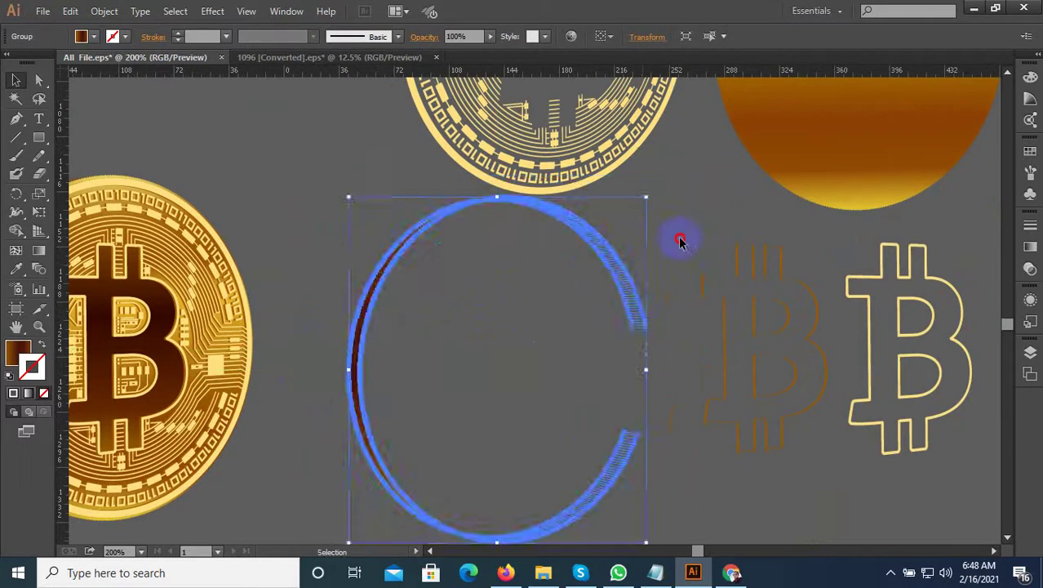
pyautogui.click(633, 323)
pyautogui.hotkey('ctrl', '-')
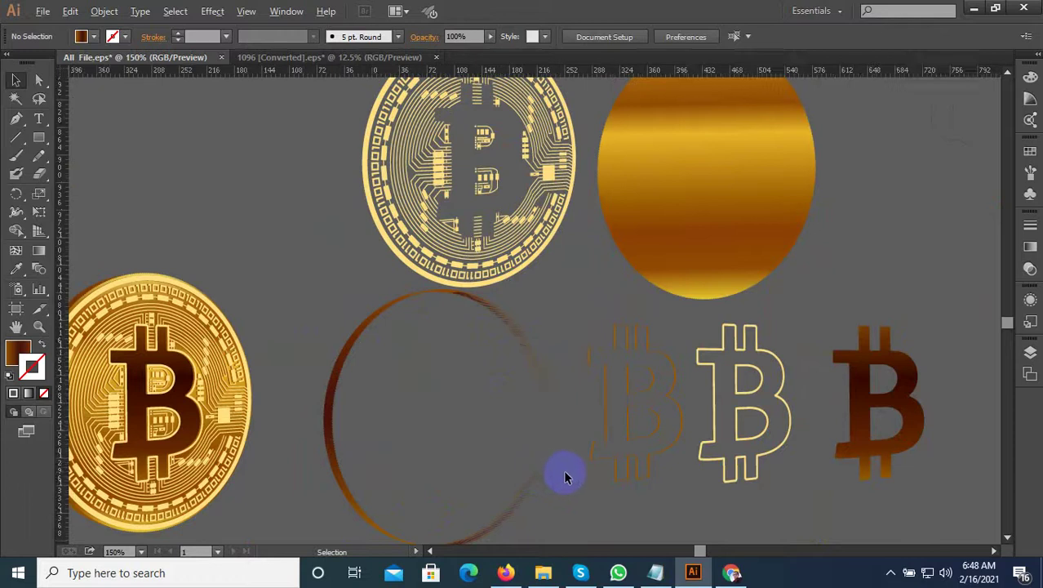
pyautogui.hotkey('ctrl', '-')
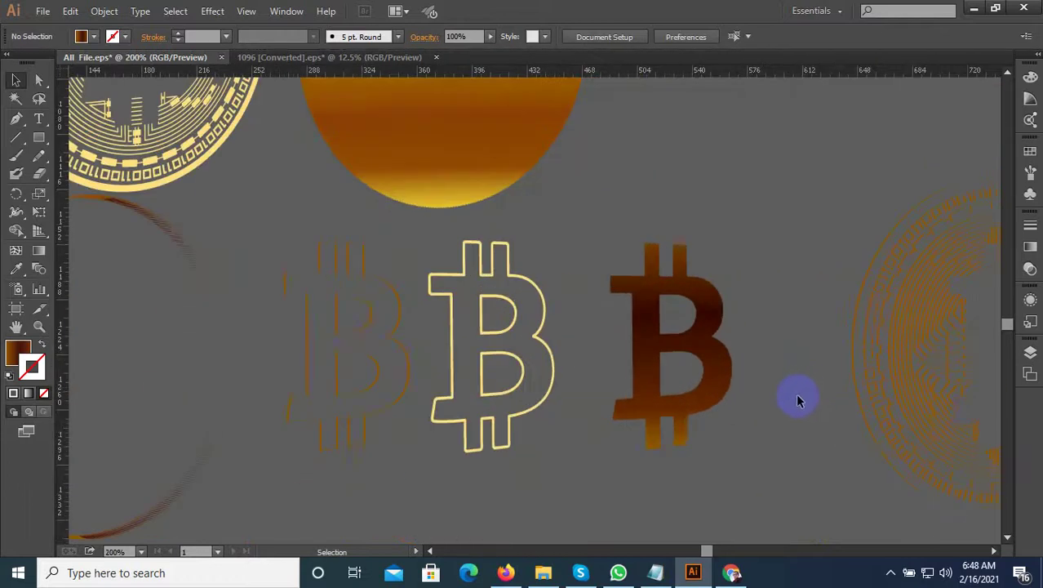
pyautogui.hotkey('ctrl', '-')
pyautogui.scroll(1, 418, 169)
pyautogui.scroll(1, 454, 221)
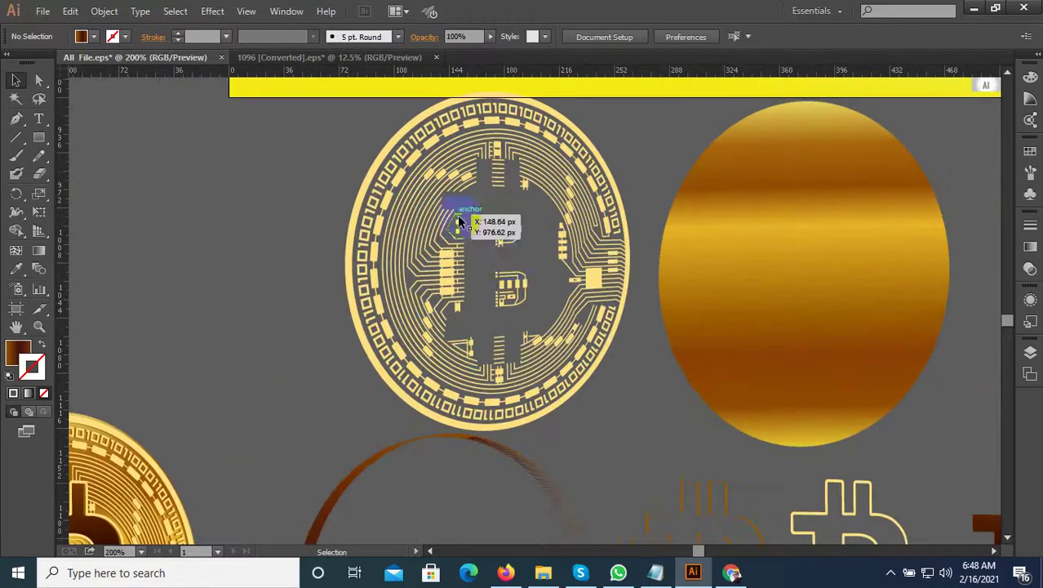
pyautogui.moveTo(486, 244)
pyautogui.mouseDown()
pyautogui.moveTo(286, 312)
pyautogui.moveTo(298, 302)
pyautogui.mouseUp()
pyautogui.scroll(-1, 490, 294)
pyautogui.scroll(1, 343, 302)
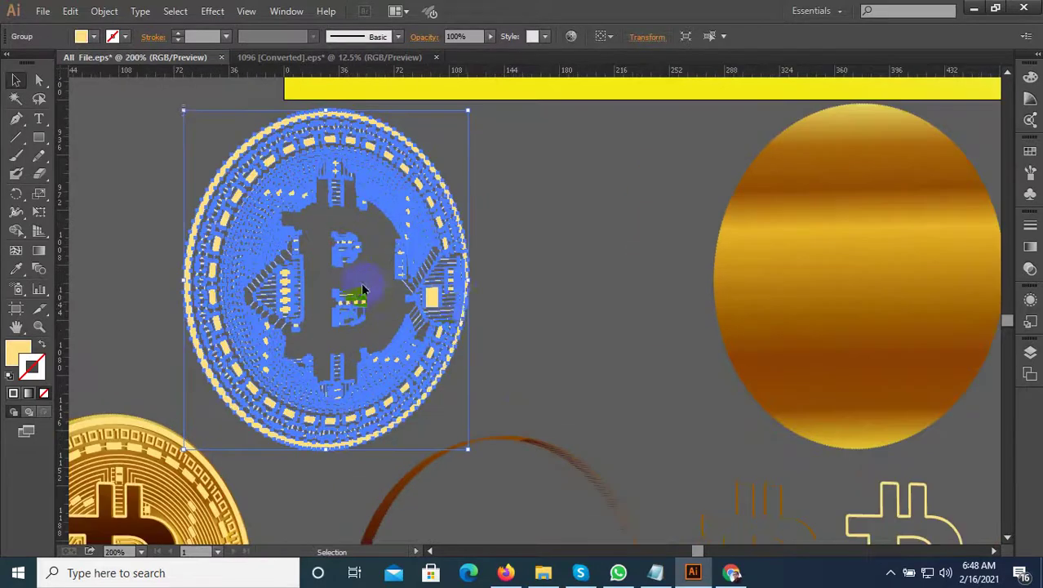
pyautogui.click(516, 299)
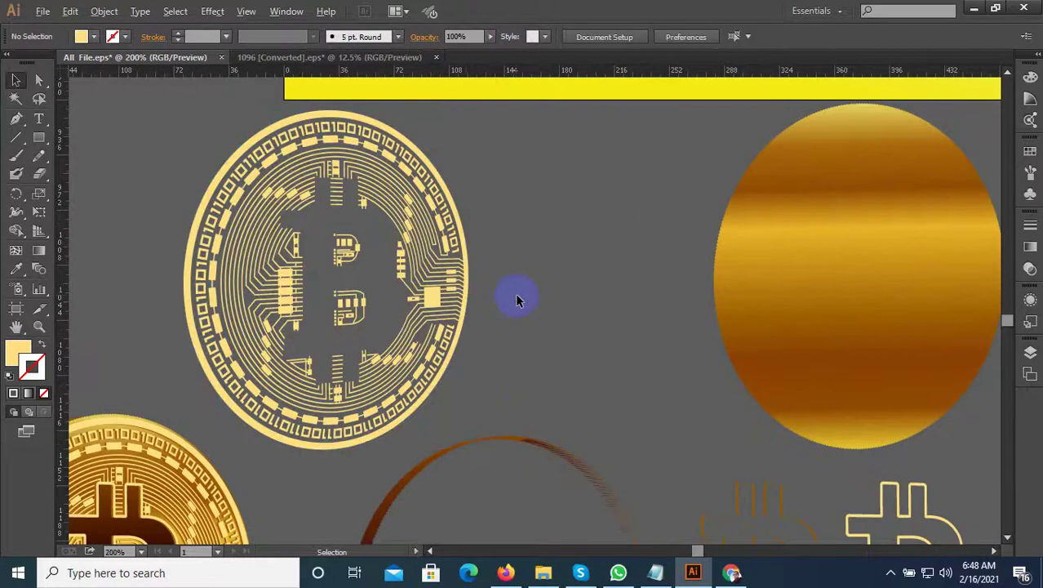
pyautogui.scroll(-2, 490, 314)
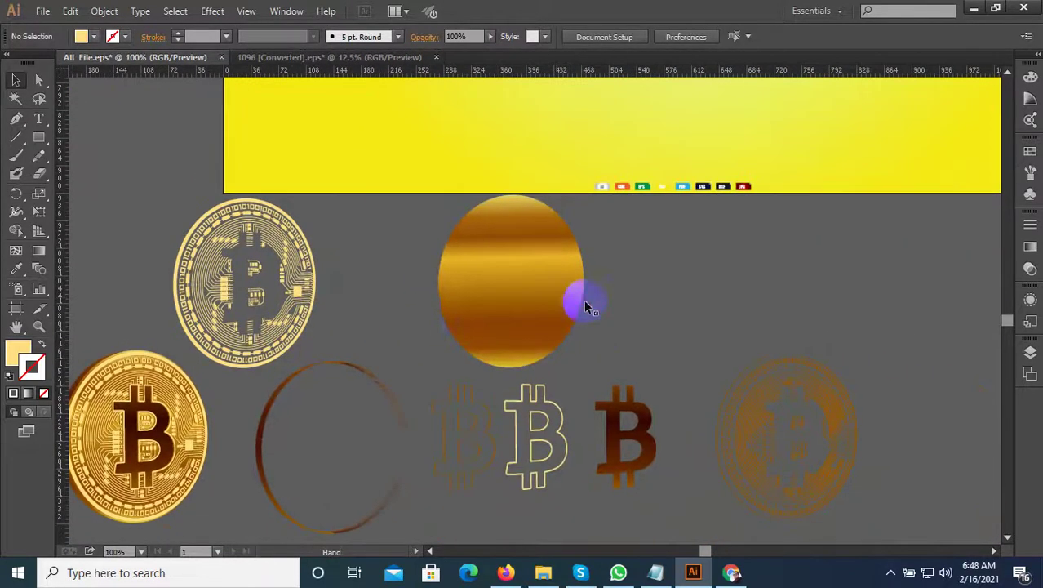
pyautogui.click(557, 302)
pyautogui.click(760, 401)
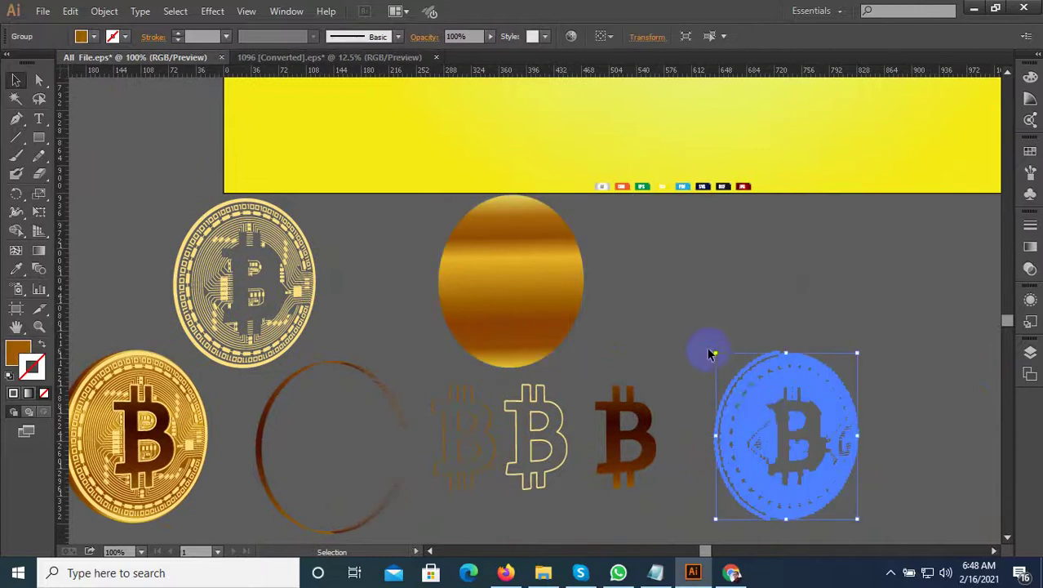
pyautogui.scroll(-2, 622, 380)
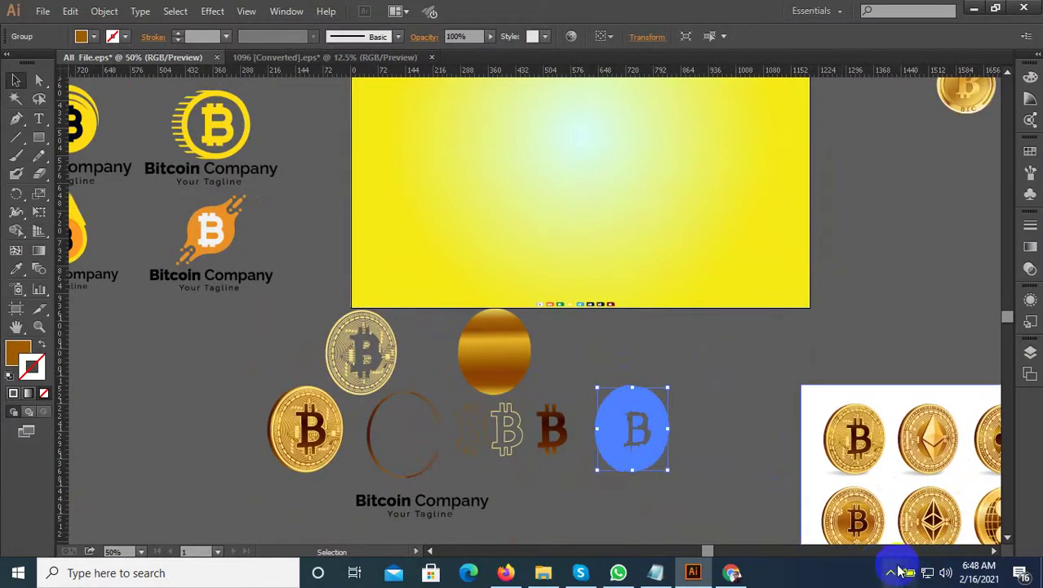
pyautogui.click(891, 572)
pyautogui.click(622, 404)
pyautogui.scroll(1, 634, 425)
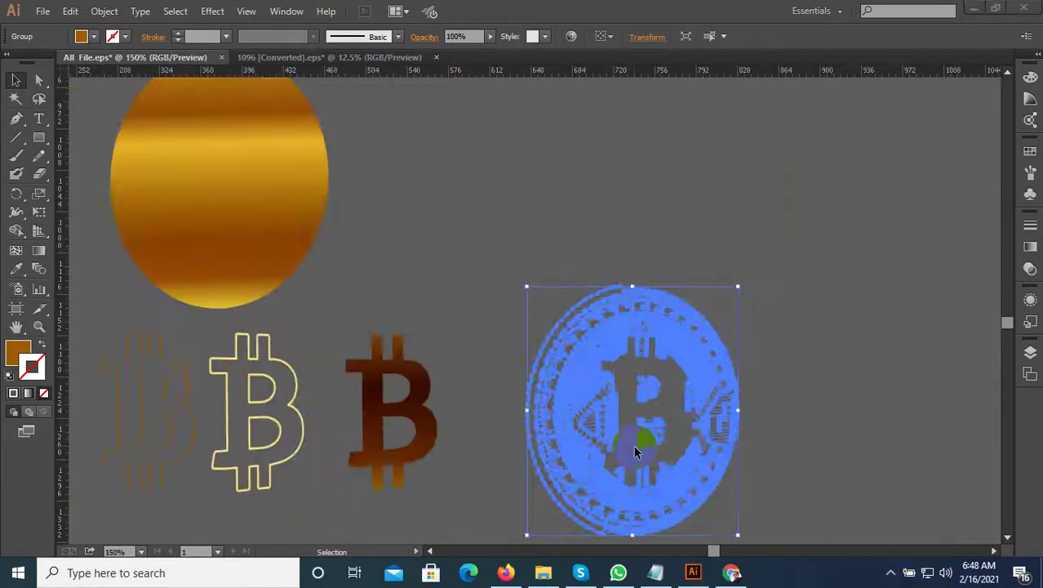
pyautogui.scroll(-2, 633, 369)
pyautogui.scroll(3, 691, 447)
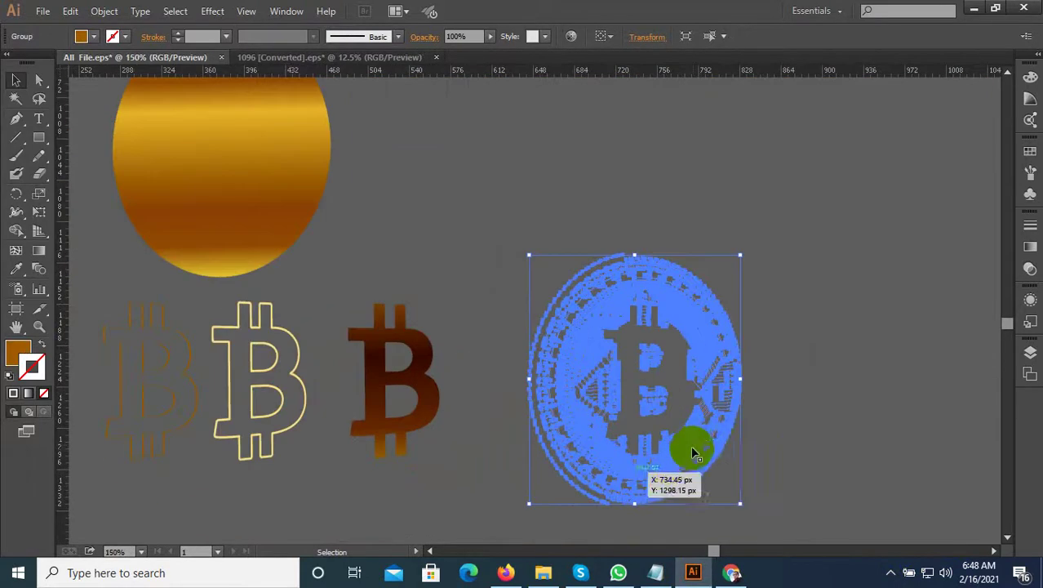
pyautogui.scroll(-3, 641, 404)
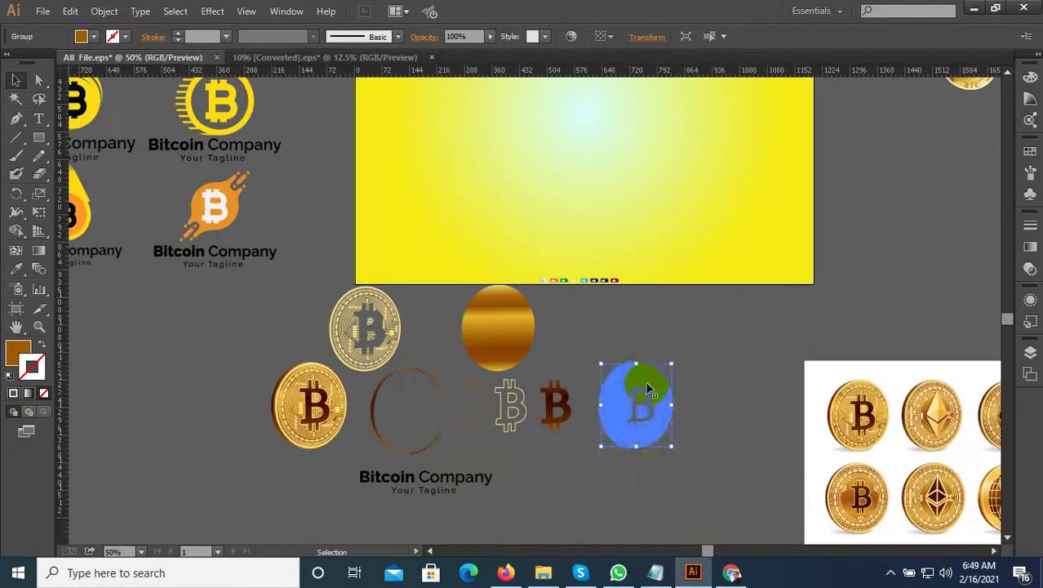
pyautogui.click(625, 343)
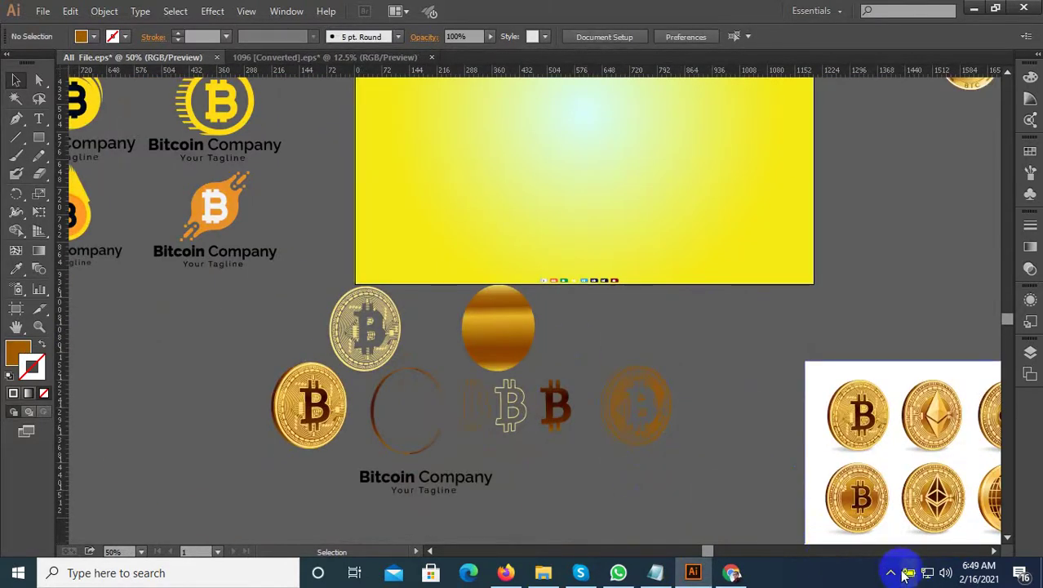
pyautogui.scroll(-2, 618, 420)
pyautogui.scroll(3, 575, 426)
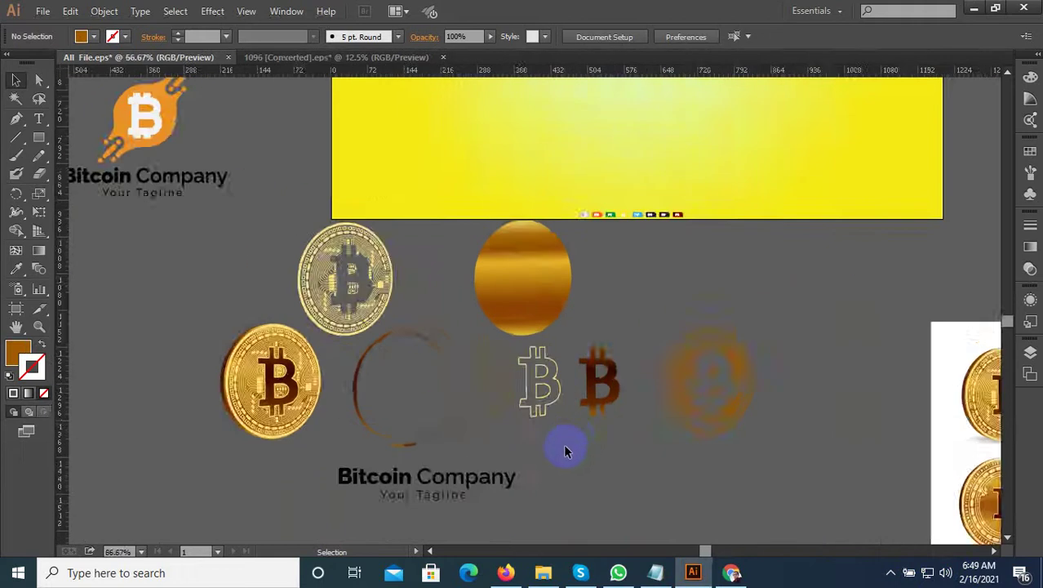
pyautogui.scroll(2, 570, 444)
pyautogui.scroll(-2, 545, 446)
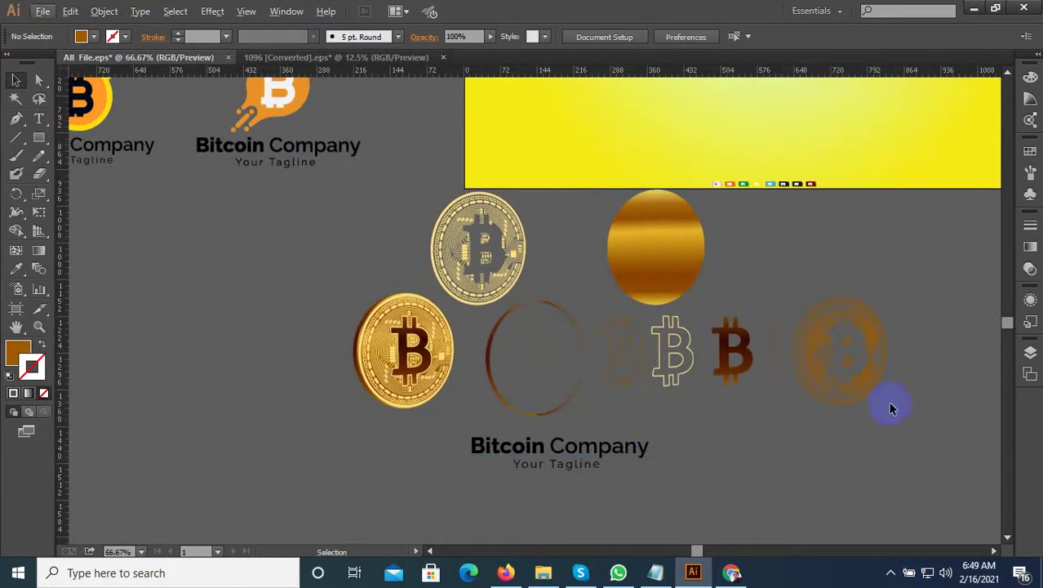
# Step: Delete the loose coin and B pieces and move the gold coin above the Bitcoin Company text
pyautogui.moveTo(545, 249); pyautogui.dragTo(506, 252)
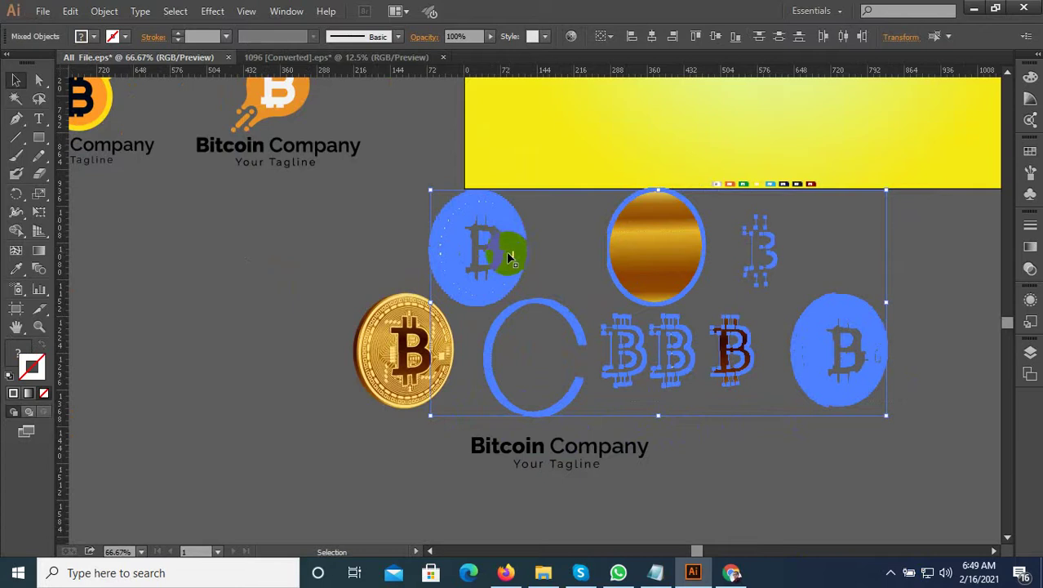
pyautogui.press('Delete')
pyautogui.moveTo(395, 378); pyautogui.dragTo(559, 384)
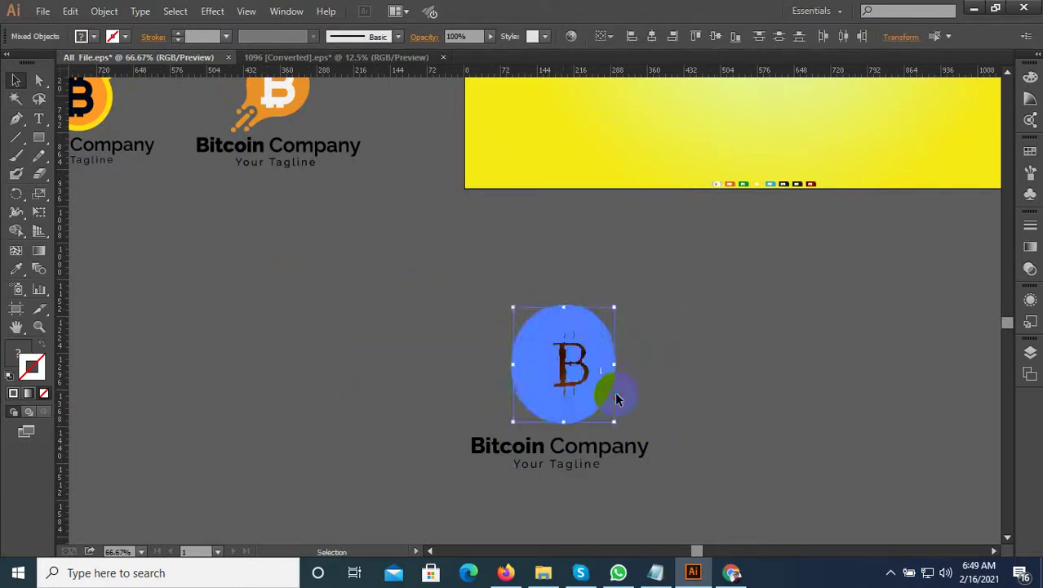
pyautogui.click(618, 384)
pyautogui.scroll(2, 621, 400)
pyautogui.click(500, 362)
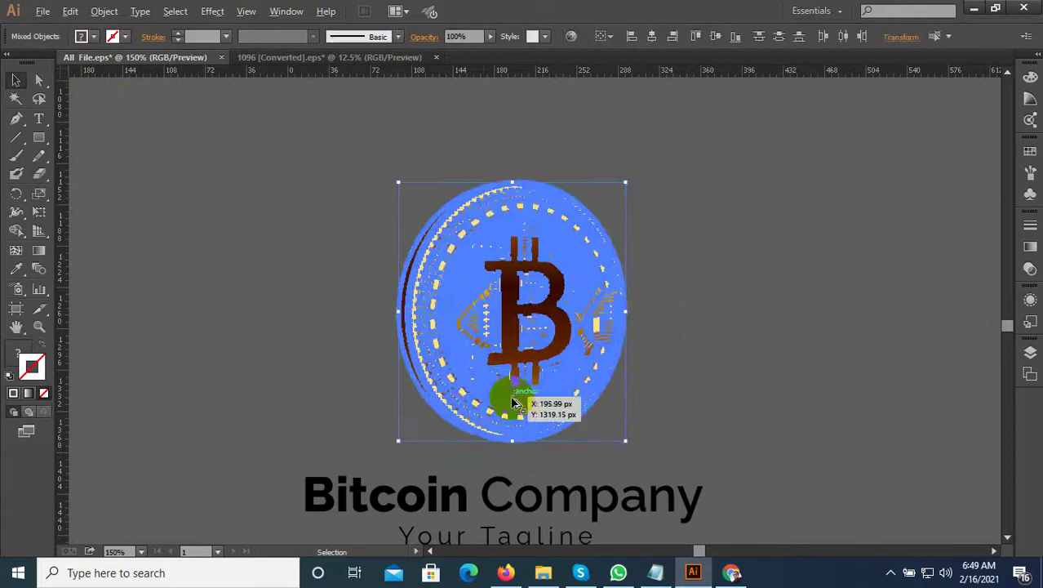
pyautogui.click(596, 455)
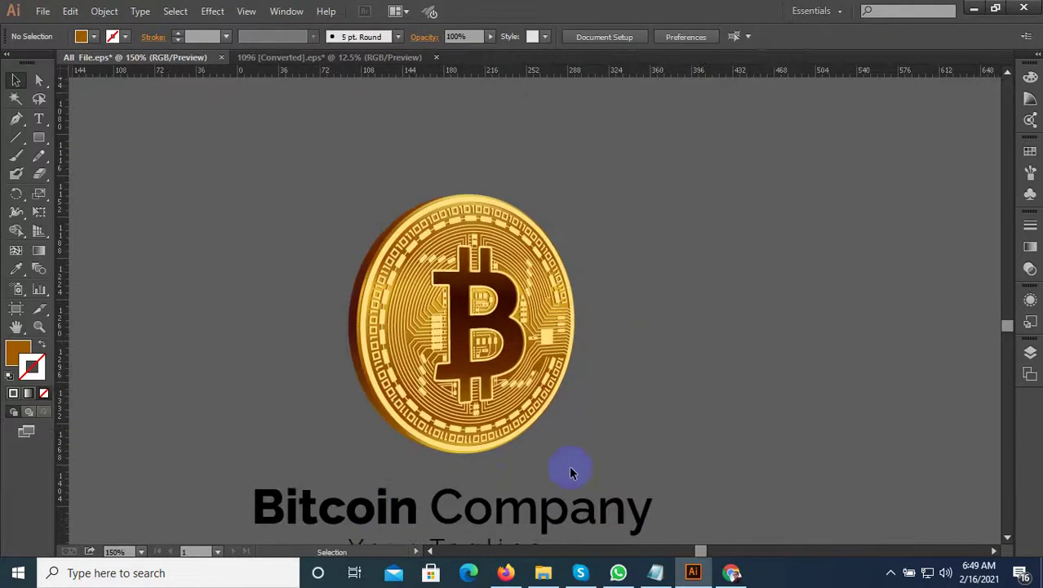
# Step: Select the gold coin and enlarge it slightly
pyautogui.scroll(-3, 563, 469)
pyautogui.click(575, 475)
pyautogui.click(543, 484)
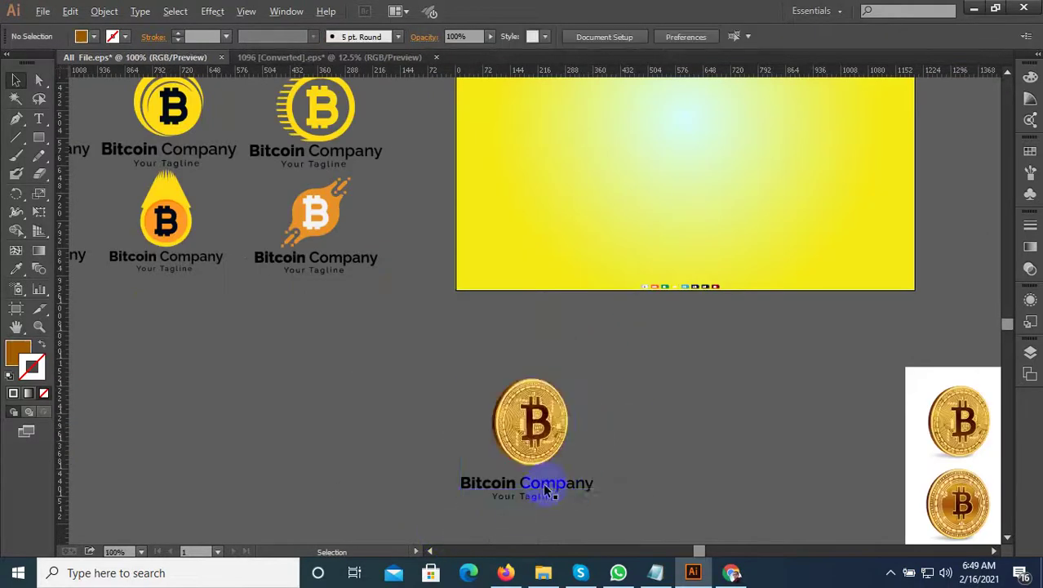
pyautogui.scroll(3, 542, 484)
pyautogui.click(526, 451)
pyautogui.moveTo(526, 451); pyautogui.dragTo(567, 482)
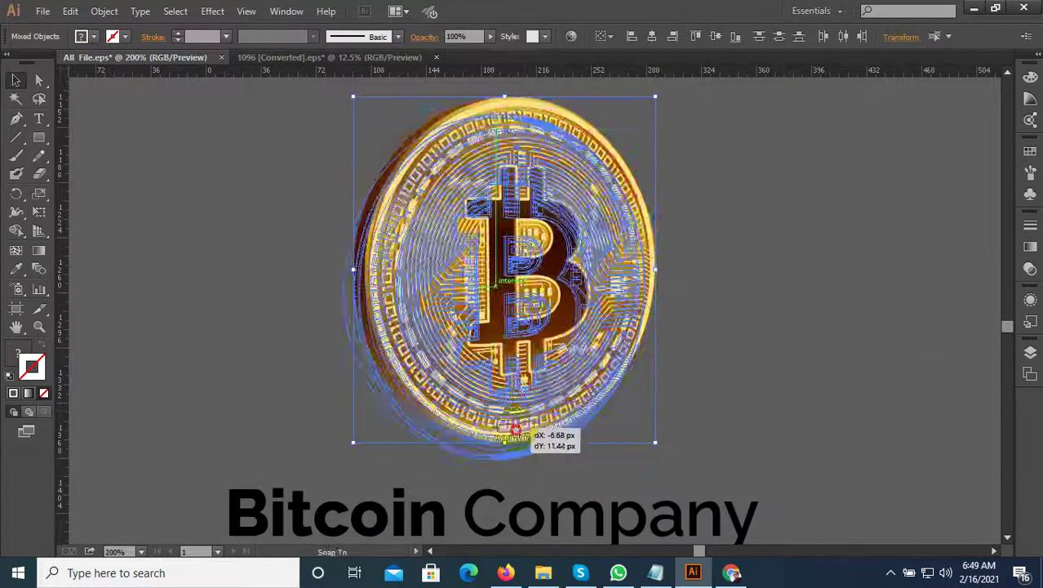
# Step: Paste the coin logo and drag it onto the yellow gradient artboard
pyautogui.scroll(-2, 460, 500)
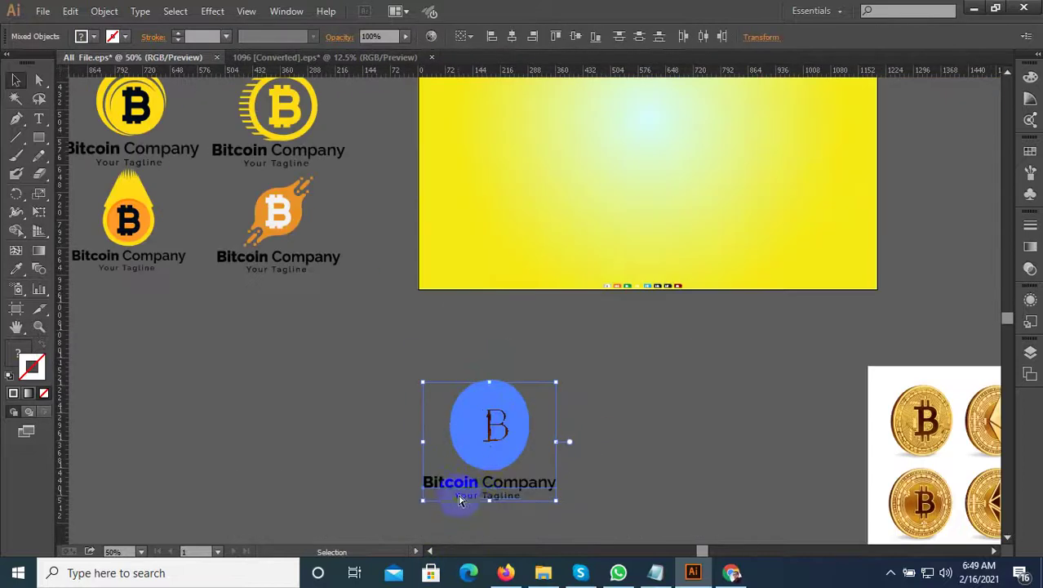
pyautogui.scroll(-1, 482, 499)
pyautogui.scroll(-2, 538, 490)
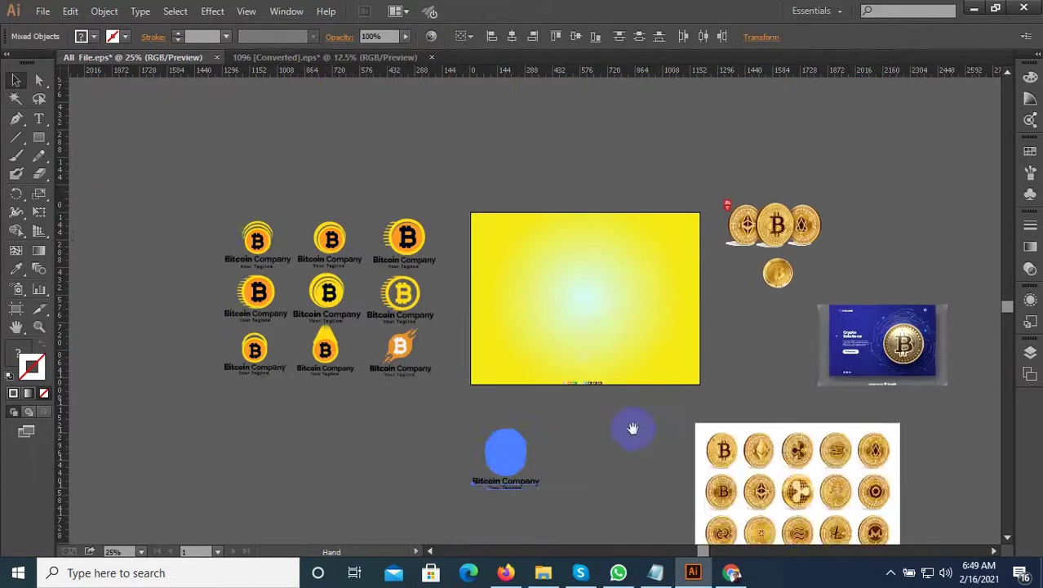
pyautogui.moveTo(631, 427); pyautogui.dragTo(580, 526)
pyautogui.scroll(1, 527, 431)
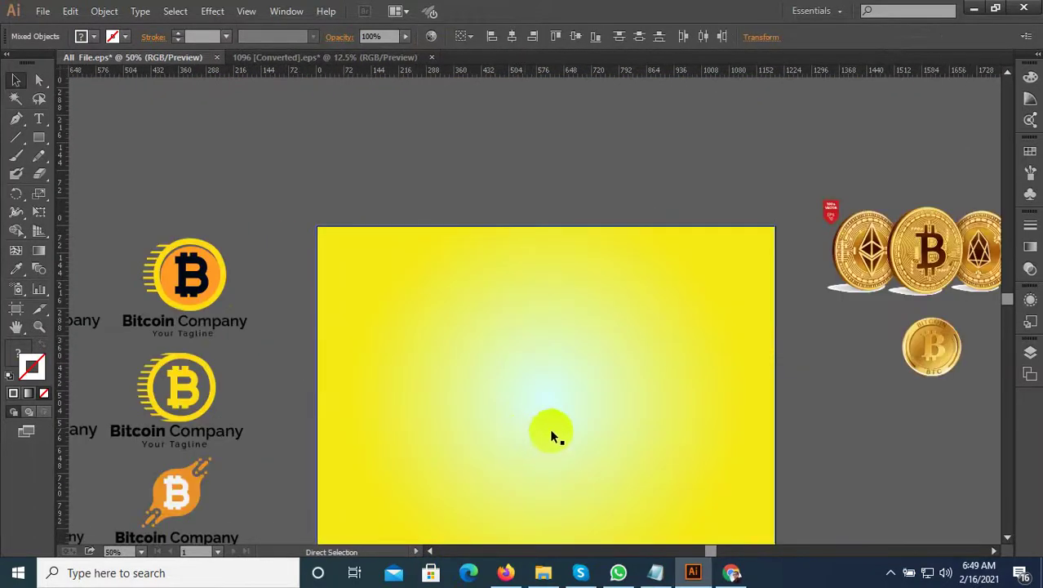
pyautogui.hotkey('ctrl', 'v')
pyautogui.scroll(-1, 546, 416)
pyautogui.moveTo(535, 362); pyautogui.dragTo(552, 427)
pyautogui.scroll(2, 560, 464)
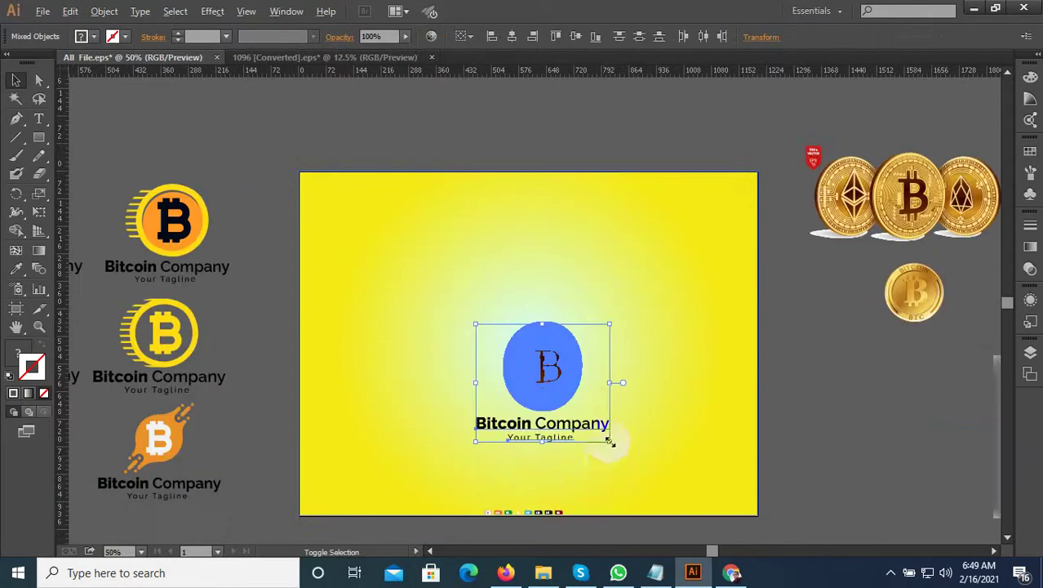
# Step: Scale the coin logo up using its corner handles
pyautogui.moveTo(612, 442); pyautogui.dragTo(653, 457)
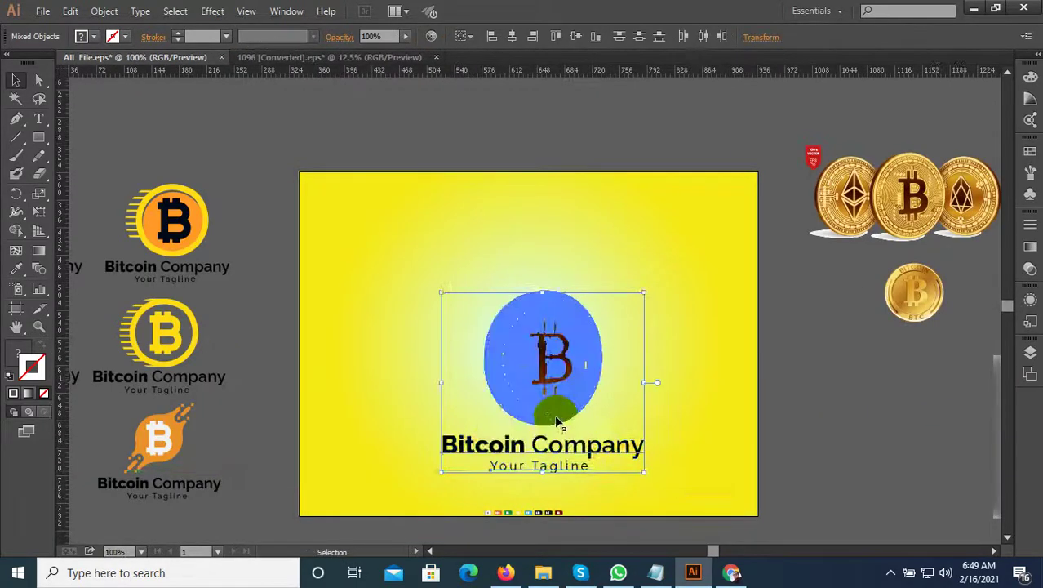
pyautogui.scroll(2, 563, 424)
pyautogui.moveTo(556, 399); pyautogui.dragTo(543, 400)
pyautogui.scroll(-2, 543, 400)
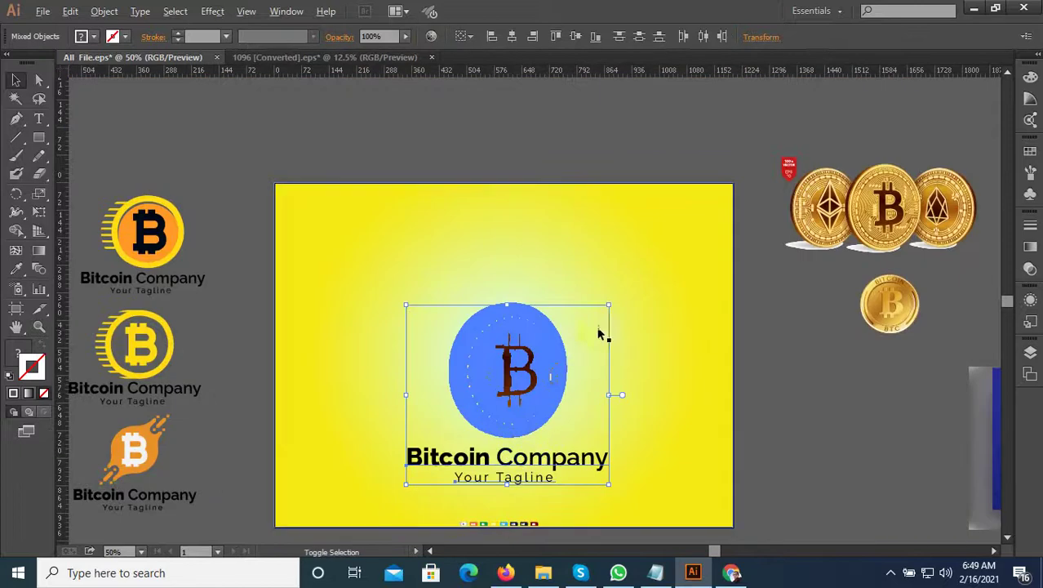
pyautogui.moveTo(608, 307); pyautogui.dragTo(622, 292)
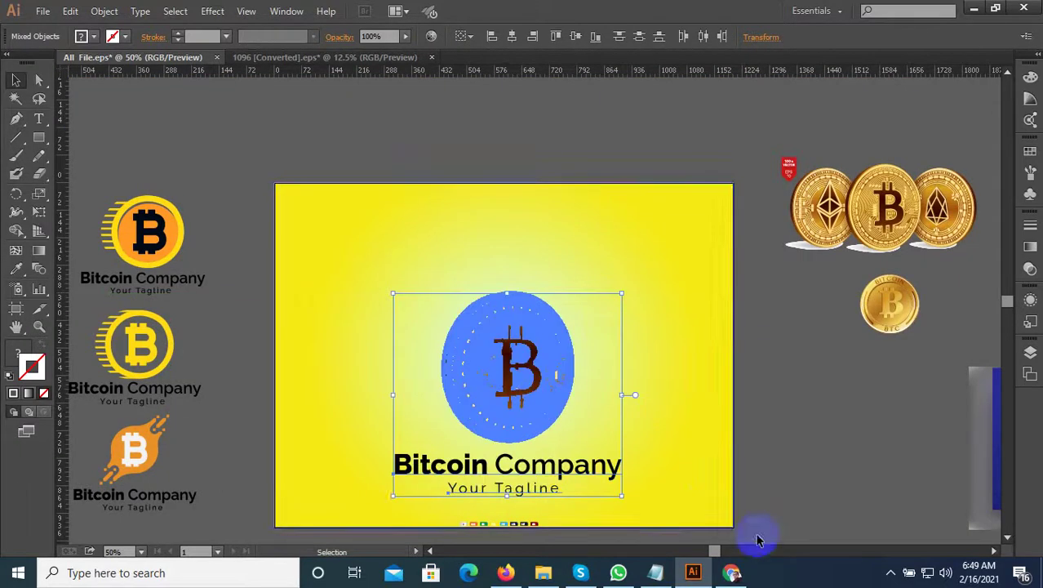
pyautogui.click(890, 572)
pyautogui.click(489, 396)
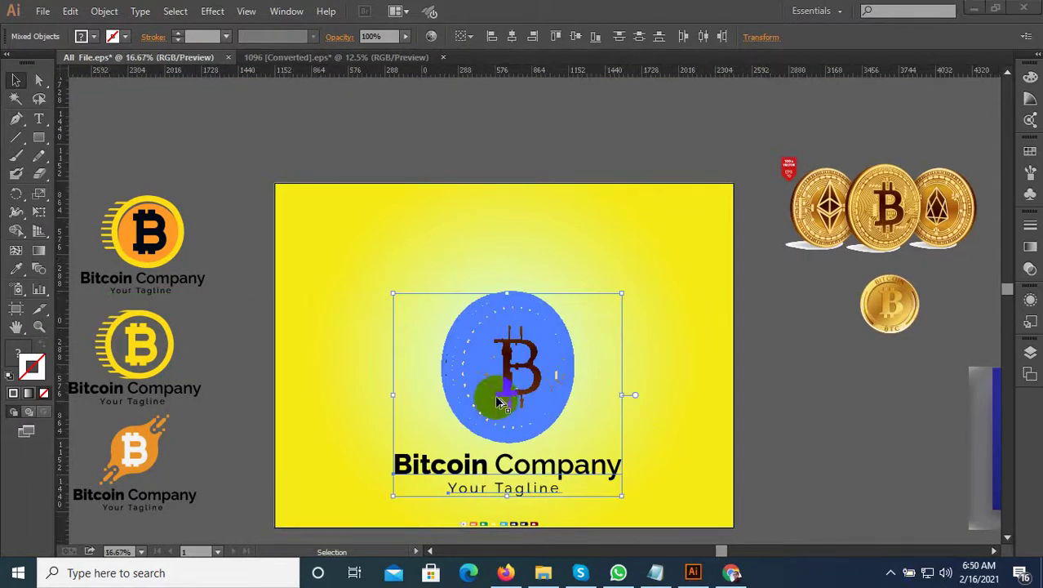
# Step: Reposition the logo until it sits centred on the yellow artboard
pyautogui.scroll(-3, 505, 400)
pyautogui.scroll(3, 505, 400)
pyautogui.moveTo(517, 392)
pyautogui.mouseDown()
pyautogui.moveTo(494, 358)
pyautogui.moveTo(501, 348)
pyautogui.mouseUp()
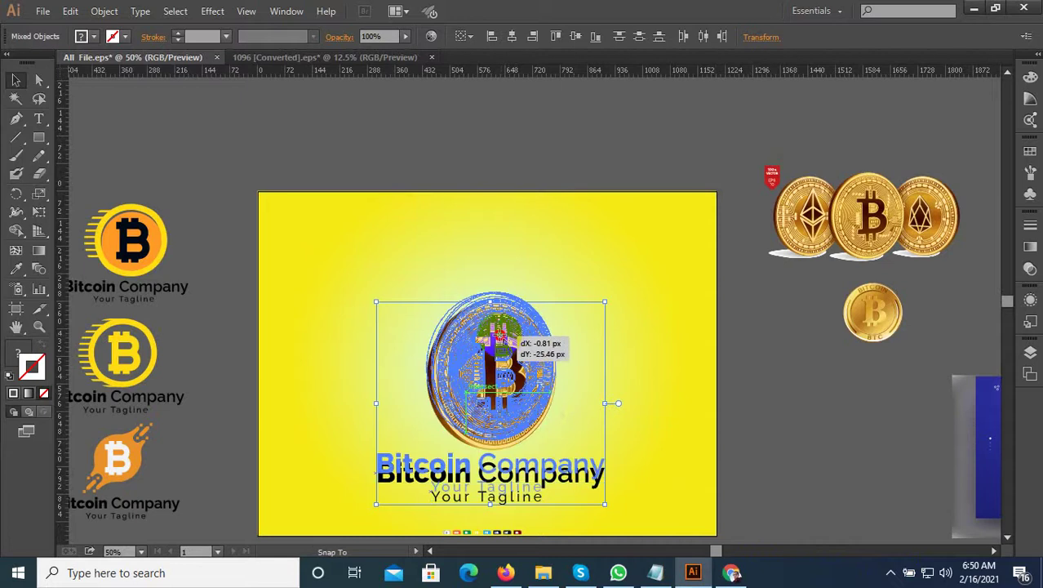
pyautogui.scroll(-3, 506, 371)
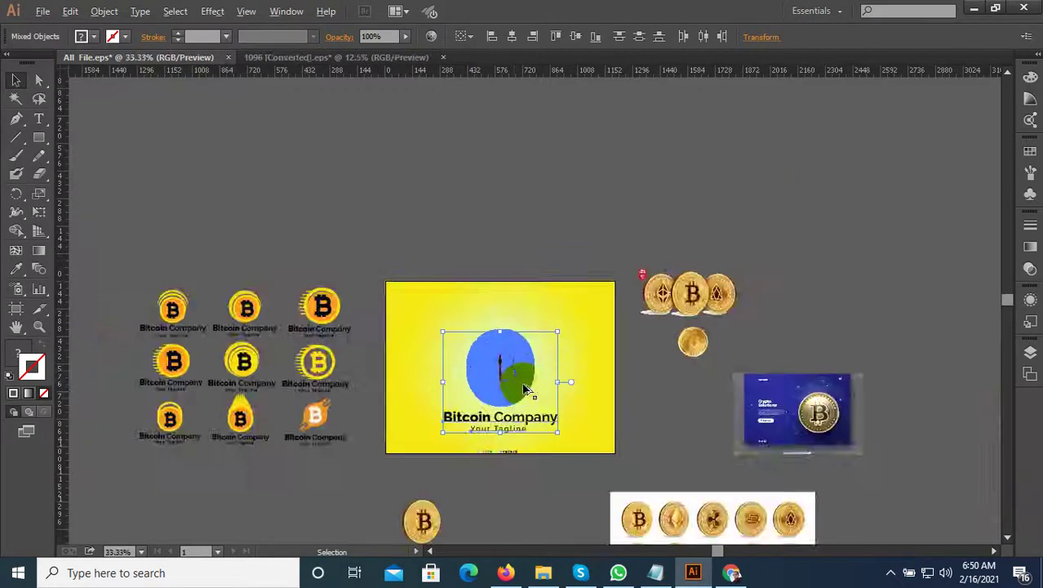
pyautogui.scroll(3, 522, 373)
pyautogui.moveTo(501, 348)
pyautogui.mouseDown()
pyautogui.moveTo(611, 294)
pyautogui.moveTo(602, 268)
pyautogui.mouseUp()
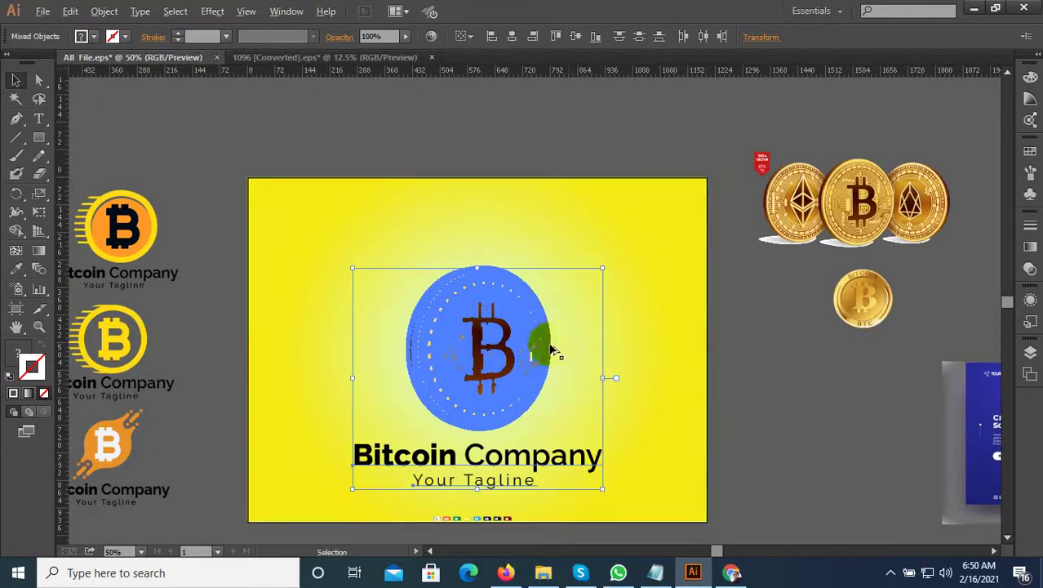
pyautogui.scroll(-1, 530, 361)
pyautogui.scroll(2, 517, 372)
pyautogui.moveTo(552, 349); pyautogui.dragTo(516, 366)
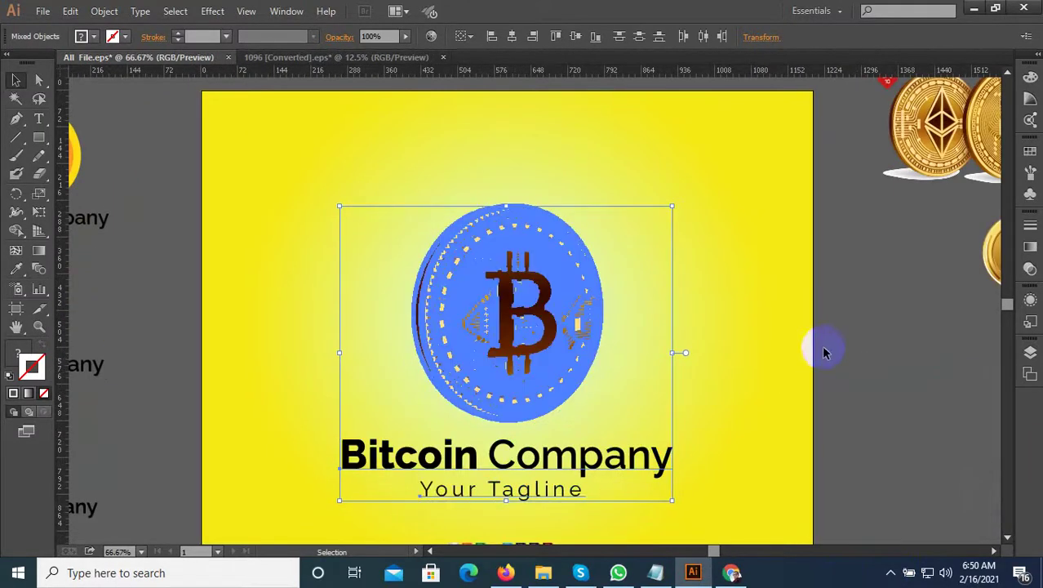
# Step: Select all the coin's parts and group them
pyautogui.click(855, 343)
pyautogui.click(555, 314)
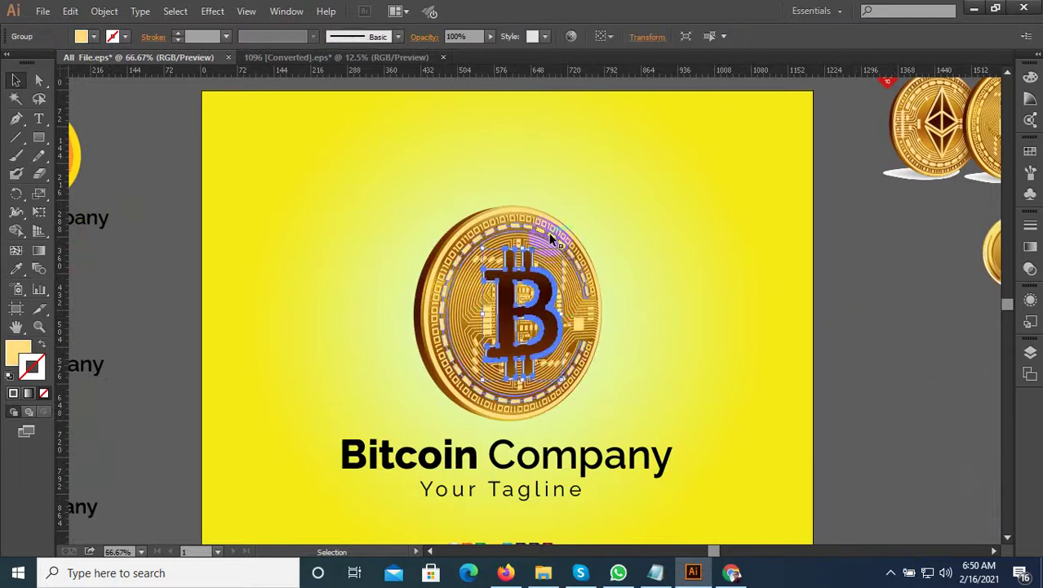
pyautogui.moveTo(808, 229); pyautogui.dragTo(363, 363)
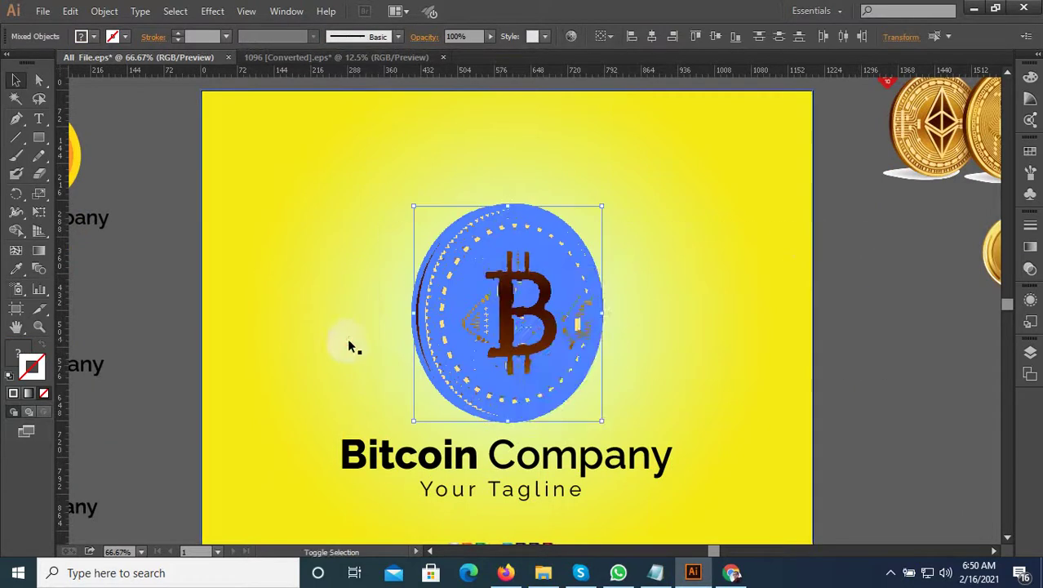
pyautogui.rightClick(504, 276)
pyautogui.click(542, 340)
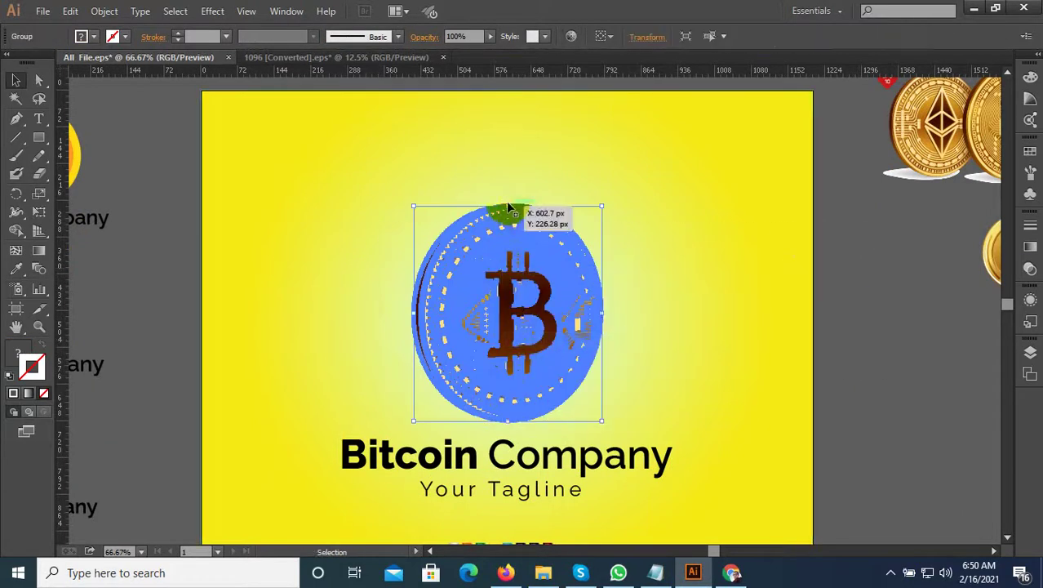
# Step: Resize the coin group to roughly 387 × 401 px above the text
pyautogui.moveTo(507, 208); pyautogui.dragTo(508, 226)
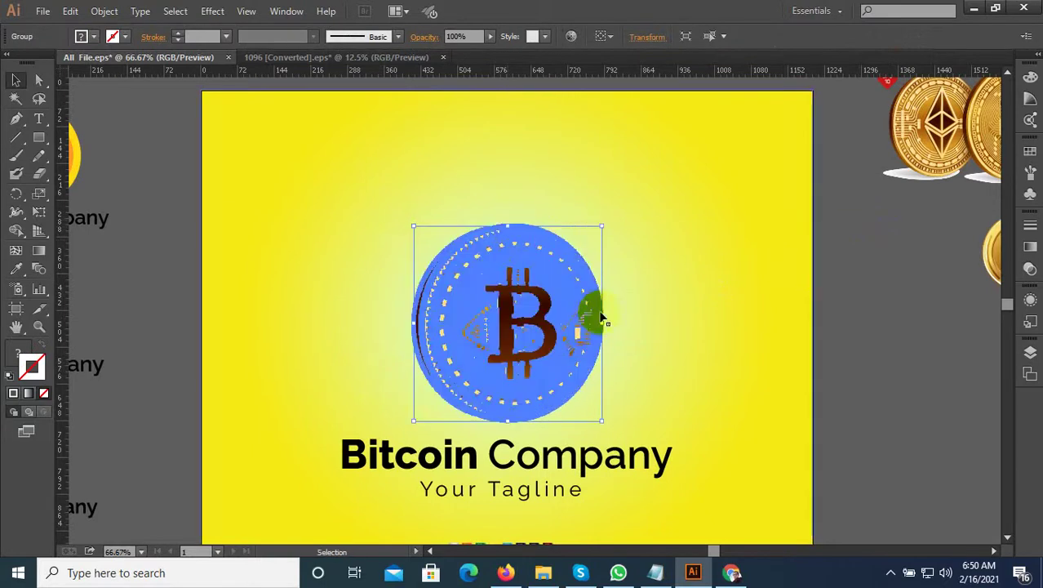
pyautogui.click(845, 306)
pyautogui.click(501, 296)
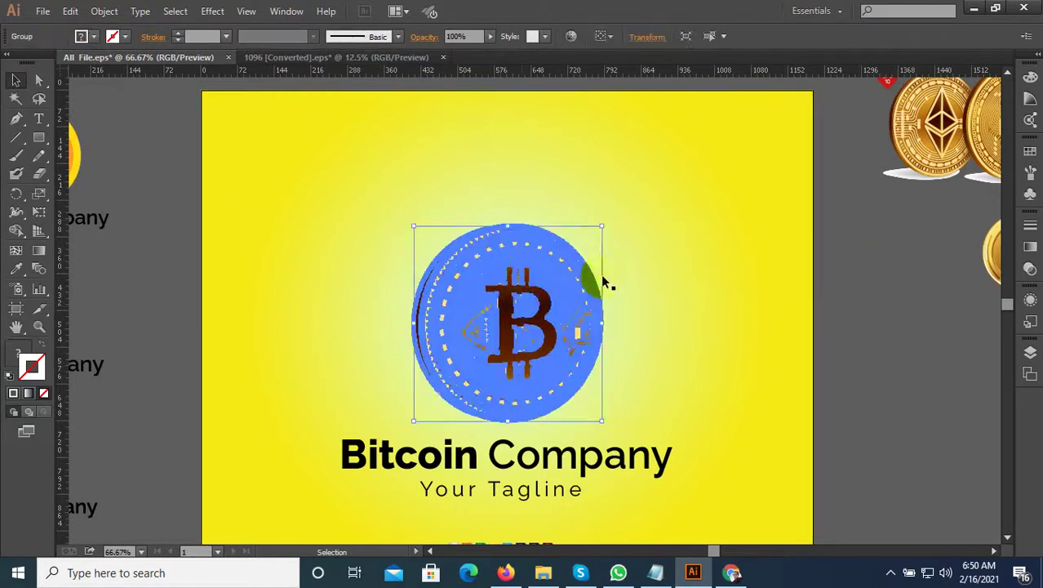
pyautogui.moveTo(603, 229); pyautogui.dragTo(623, 221)
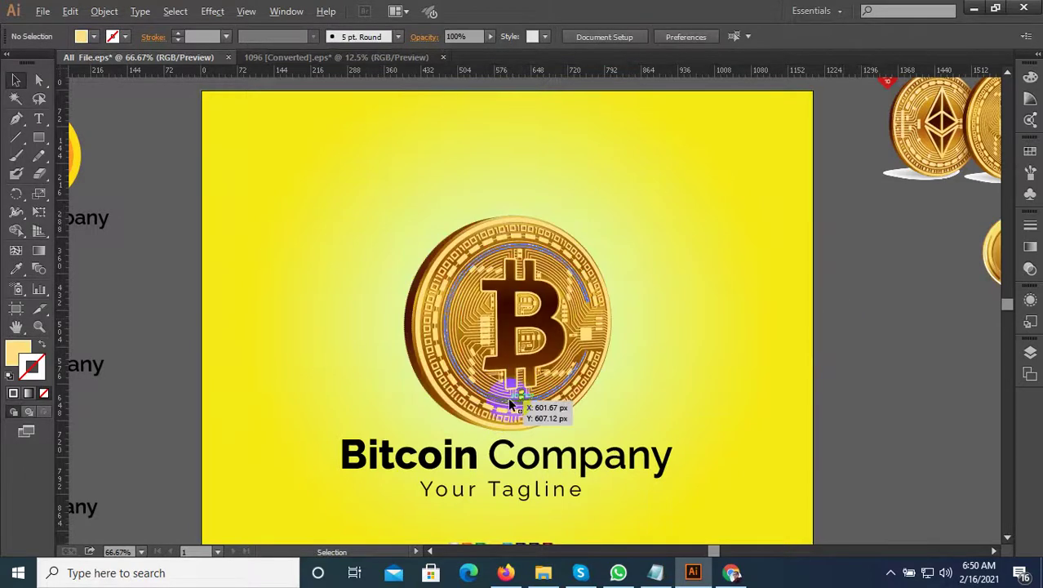
pyautogui.scroll(1, 510, 399)
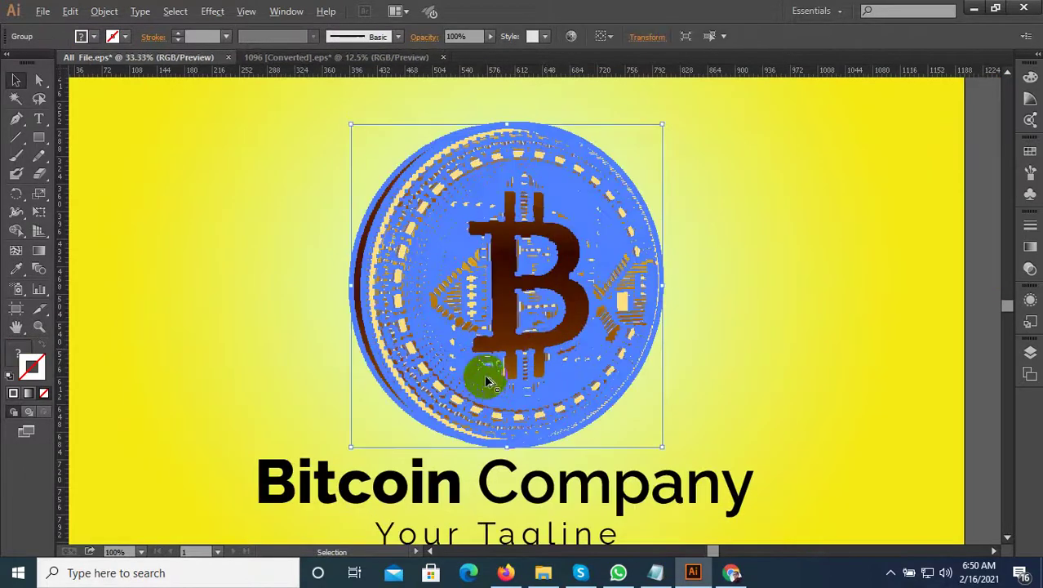
pyautogui.scroll(-3, 482, 373)
pyautogui.click(569, 450)
# Step: Scale the Bitcoin Company name and tagline down slightly
pyautogui.scroll(1, 569, 451)
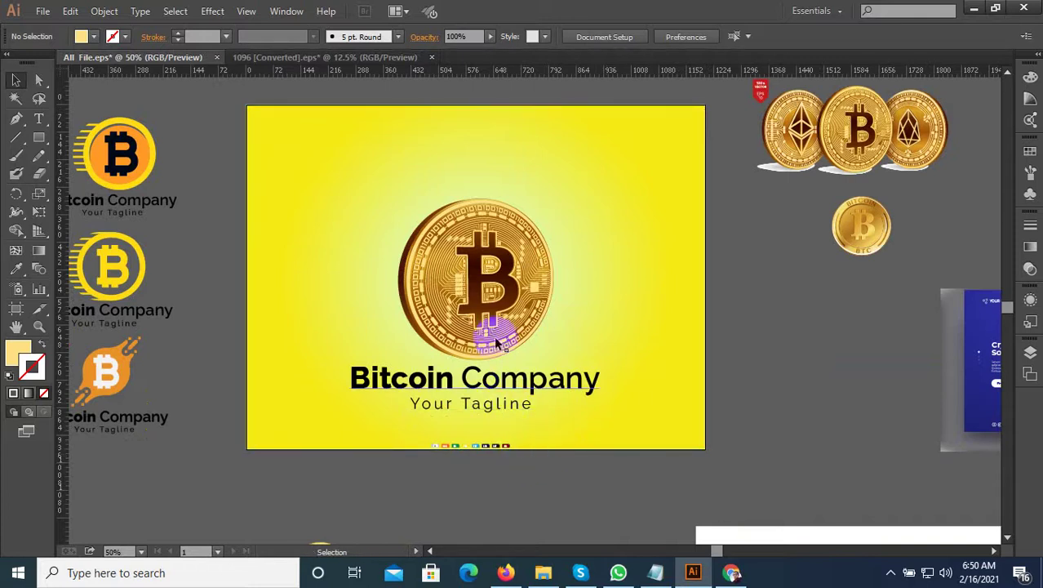
pyautogui.click(486, 379)
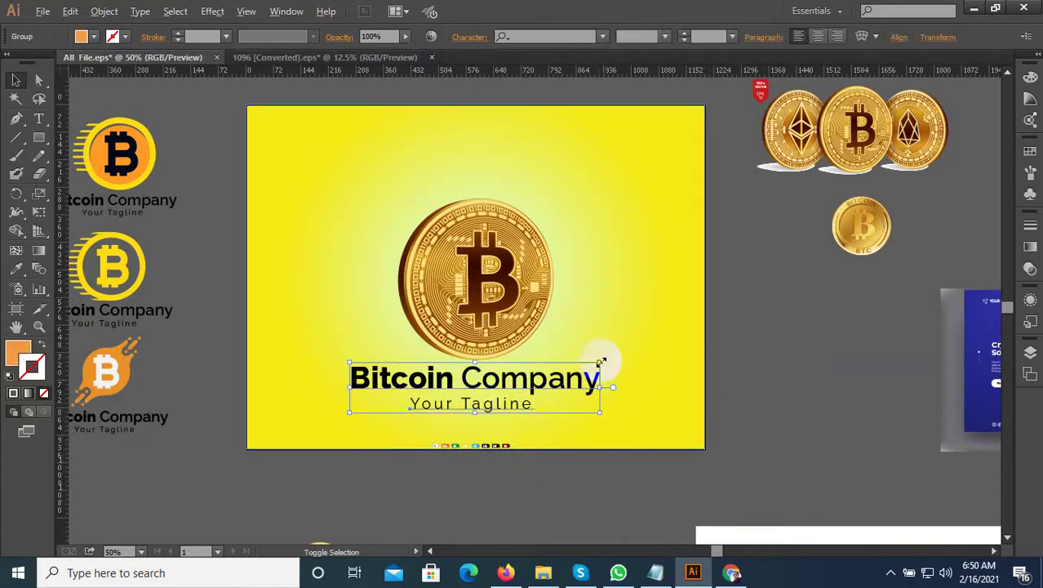
pyautogui.moveTo(601, 361); pyautogui.dragTo(587, 365)
# Step: Horizontally centre the coin-and-text group, then select the yellow background and icon strip
pyautogui.click(501, 486)
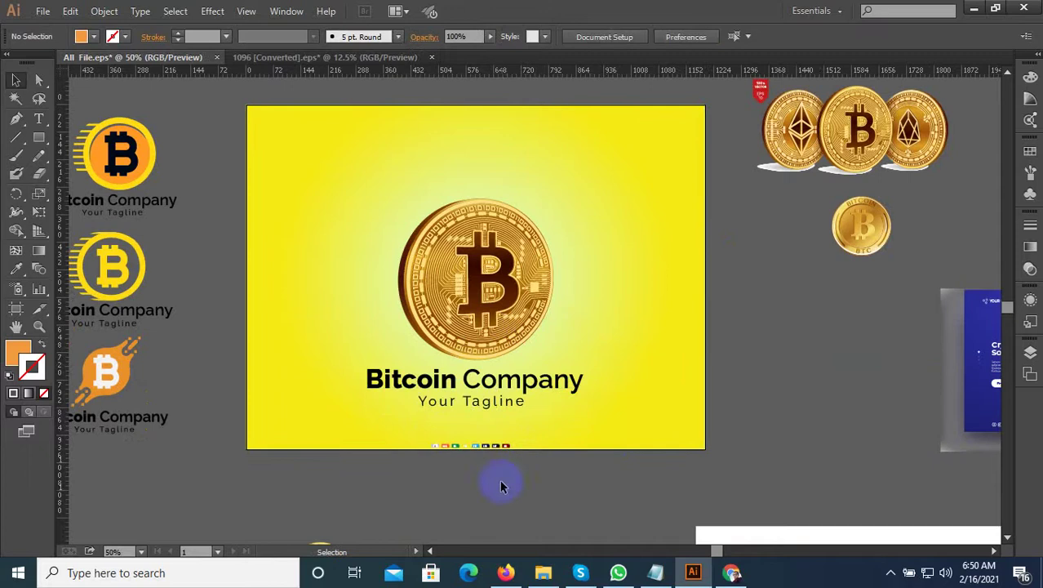
pyautogui.moveTo(499, 486); pyautogui.dragTo(532, 285)
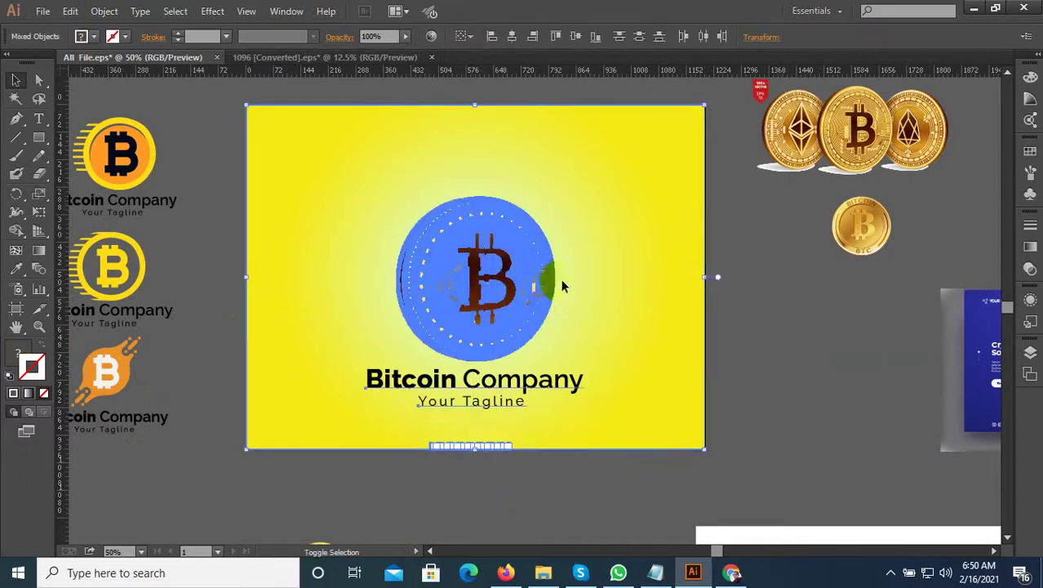
pyautogui.click(561, 284)
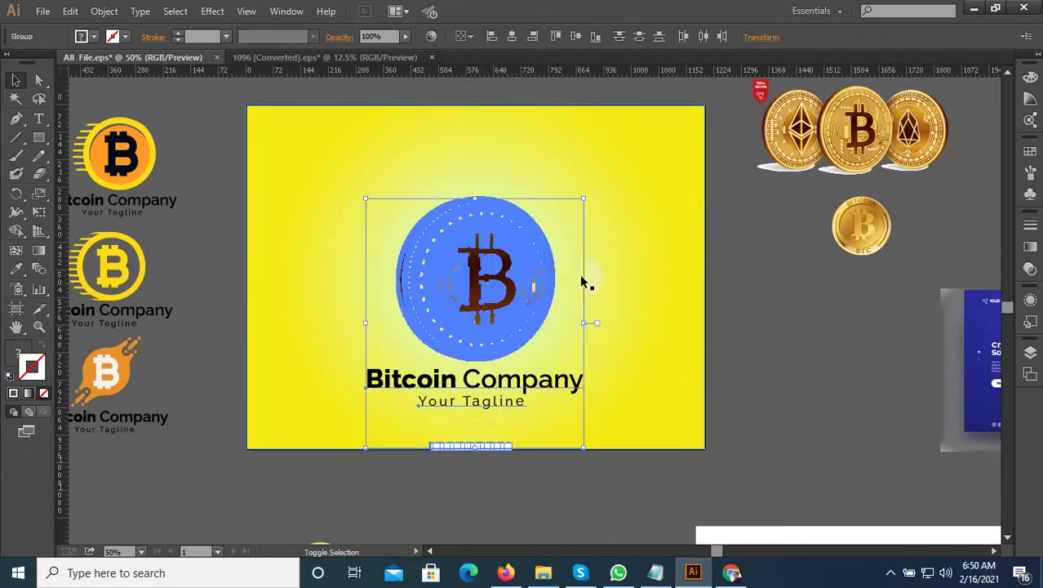
pyautogui.click(512, 36)
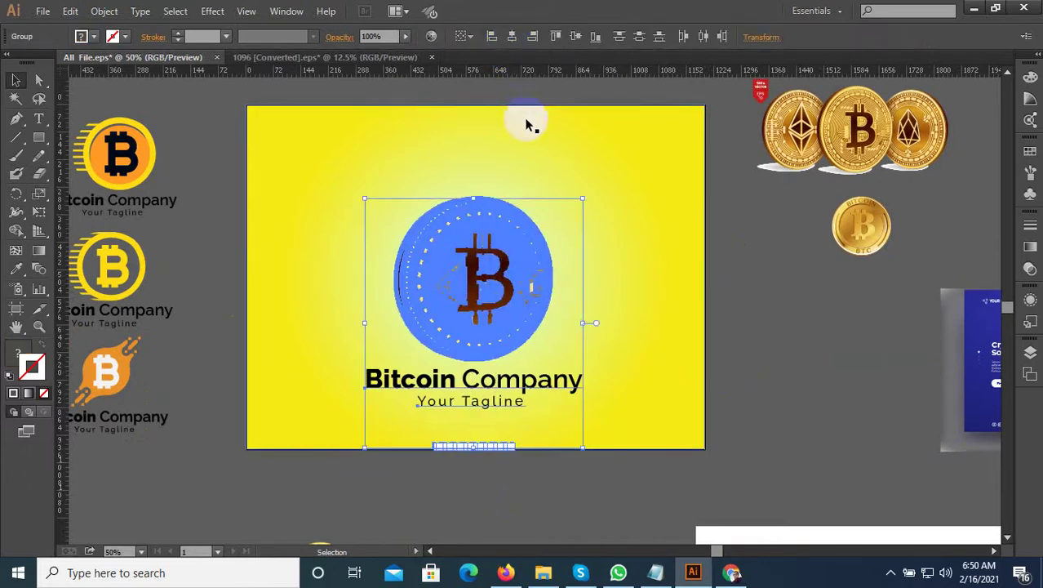
pyautogui.click(473, 487)
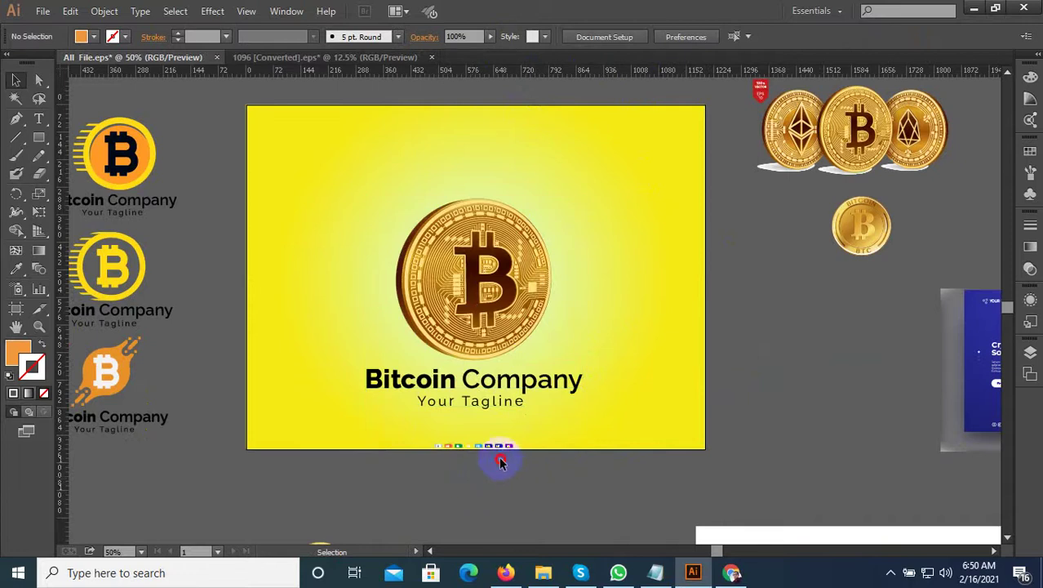
pyautogui.moveTo(502, 462); pyautogui.dragTo(453, 420)
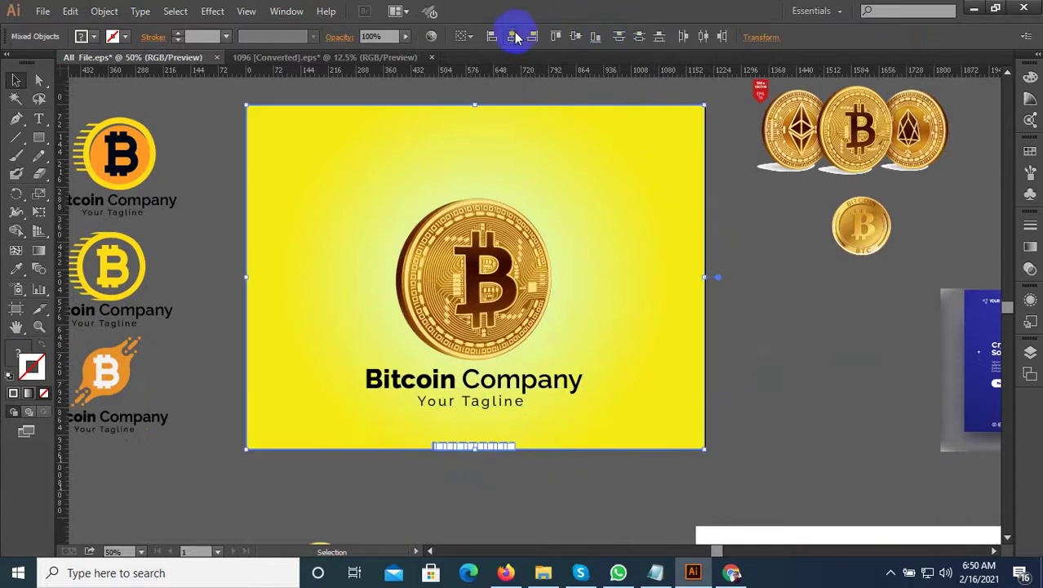
# Step: Shift the yellow background 2.02 px right so it meets the artboard's left edge
pyautogui.scroll(4, 221, 476)
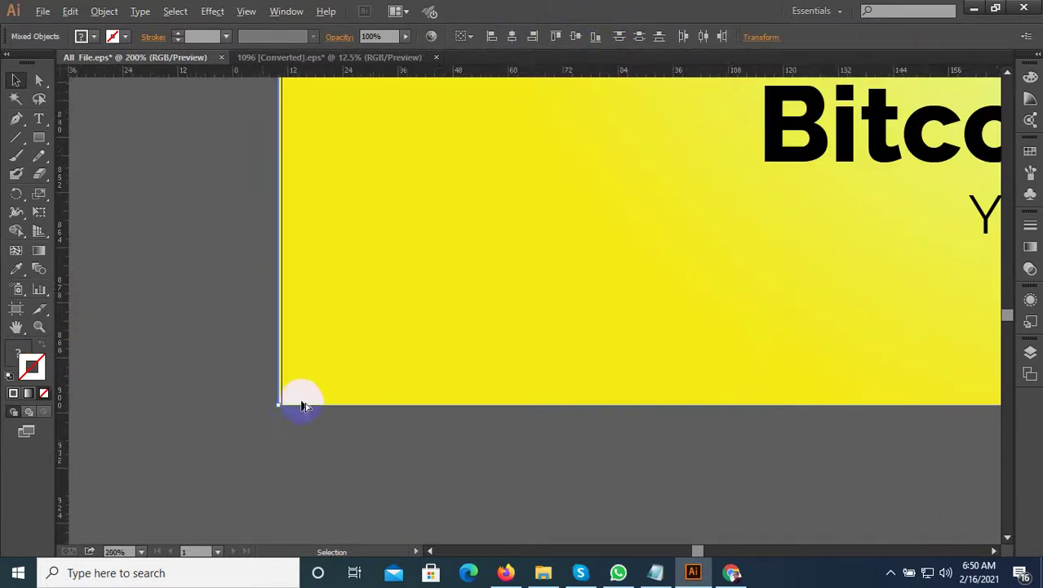
pyautogui.scroll(5, 245, 408)
pyautogui.scroll(4, 204, 415)
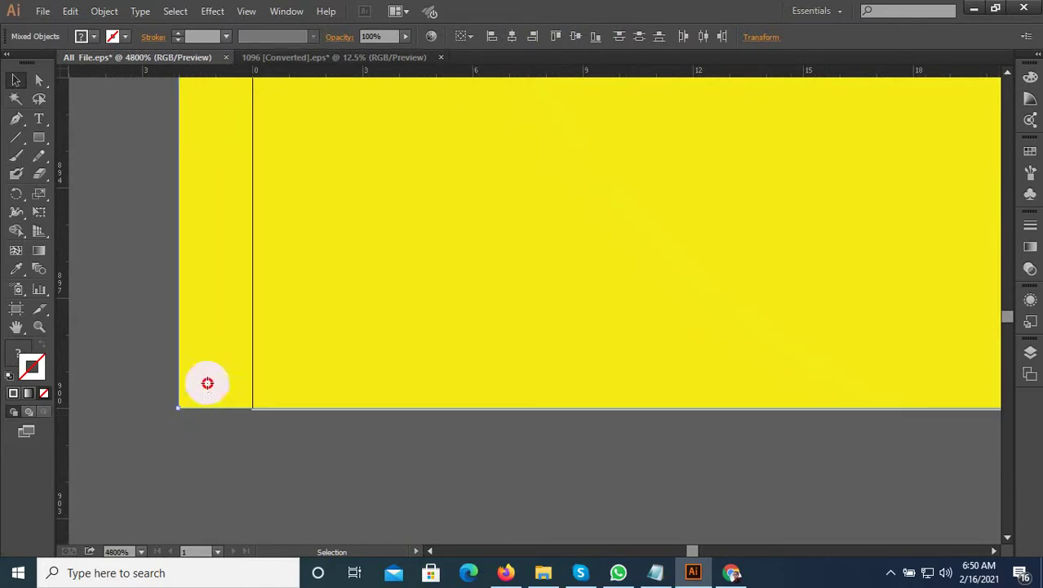
pyautogui.moveTo(208, 383); pyautogui.dragTo(259, 437)
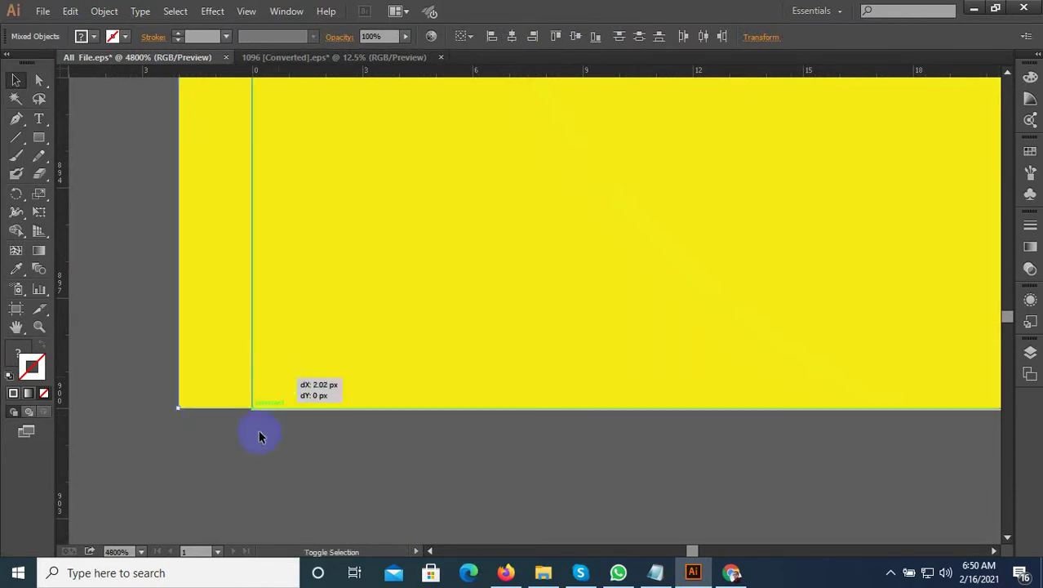
pyautogui.scroll(-3, 257, 428)
pyautogui.scroll(-2, 254, 420)
pyautogui.scroll(-2, 270, 430)
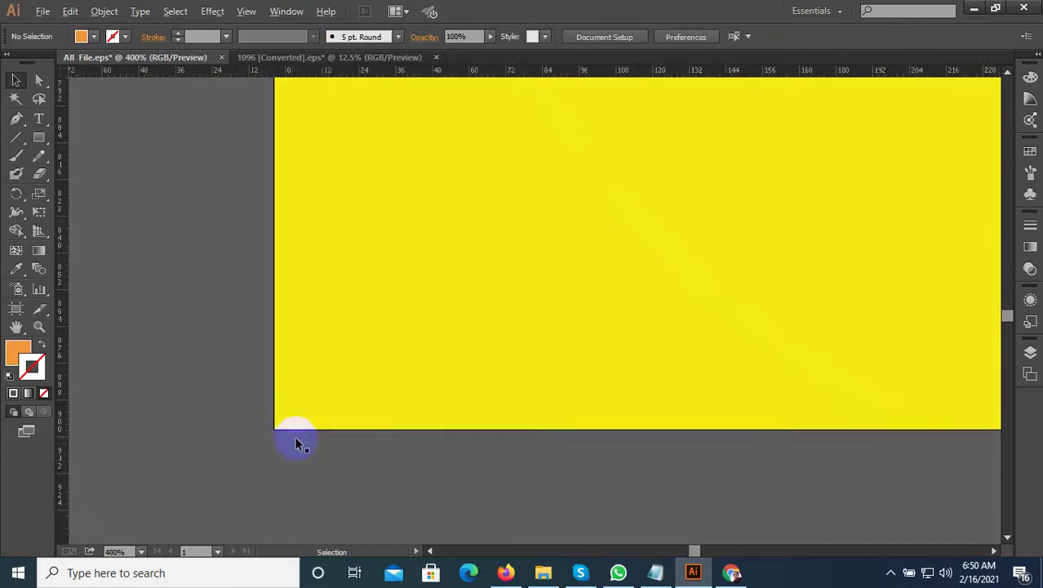
pyautogui.scroll(-2, 296, 443)
pyautogui.scroll(-2, 506, 408)
pyautogui.scroll(-2, 384, 408)
pyautogui.scroll(-1, 339, 418)
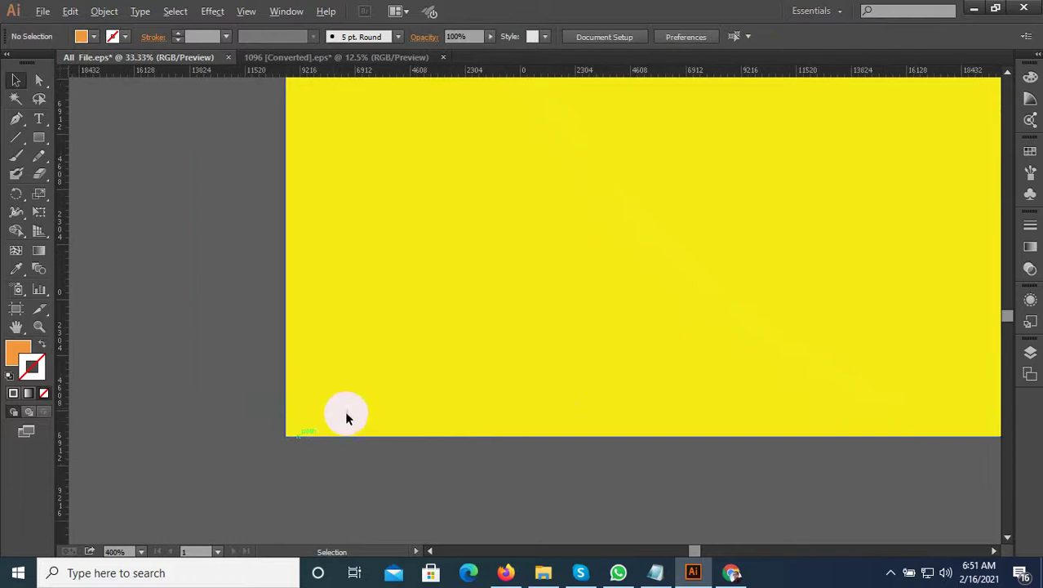
pyautogui.scroll(-1, 347, 418)
pyautogui.scroll(-2, 326, 400)
pyautogui.scroll(1, 327, 376)
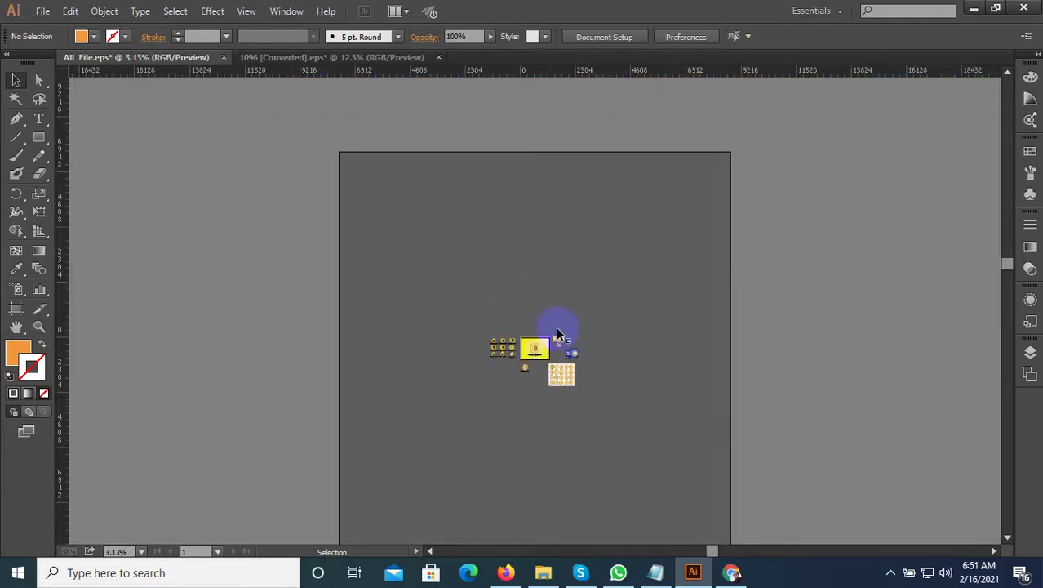
pyautogui.scroll(3, 524, 384)
pyautogui.scroll(3, 528, 369)
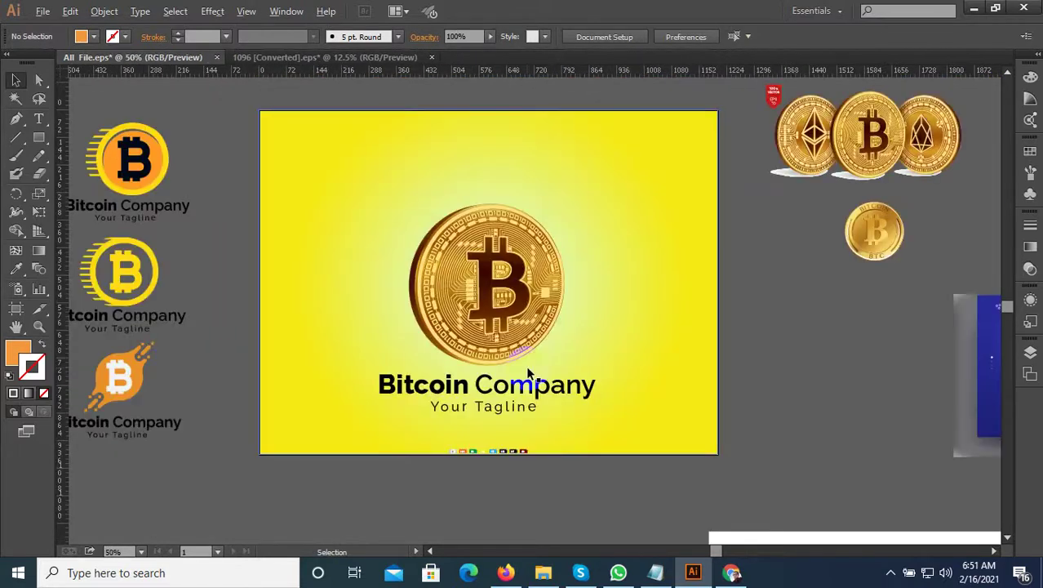
pyautogui.scroll(-1, 522, 372)
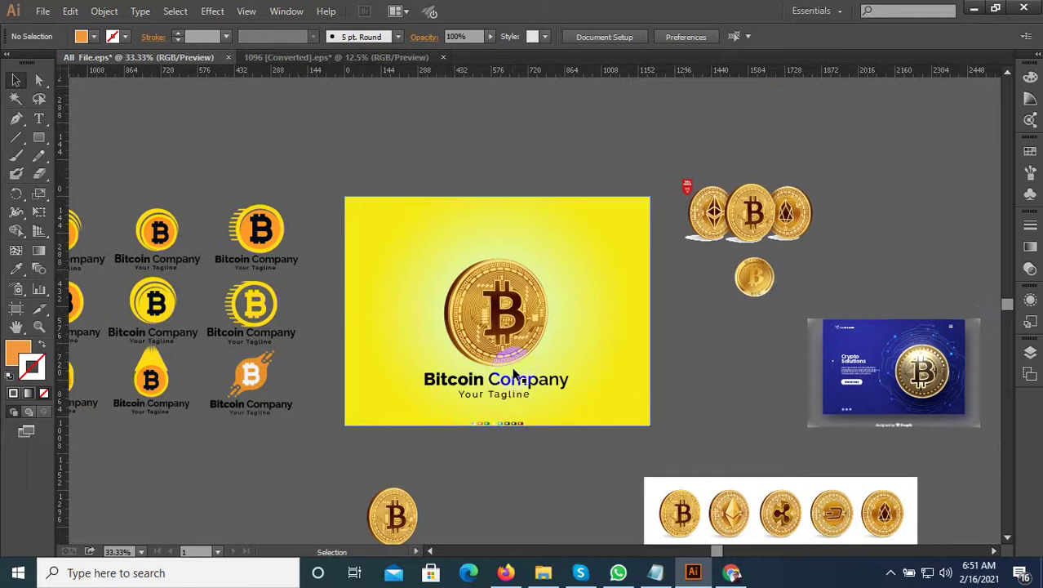
# Step: Close the 1096 [Converted].eps document without saving
pyautogui.click(369, 57)
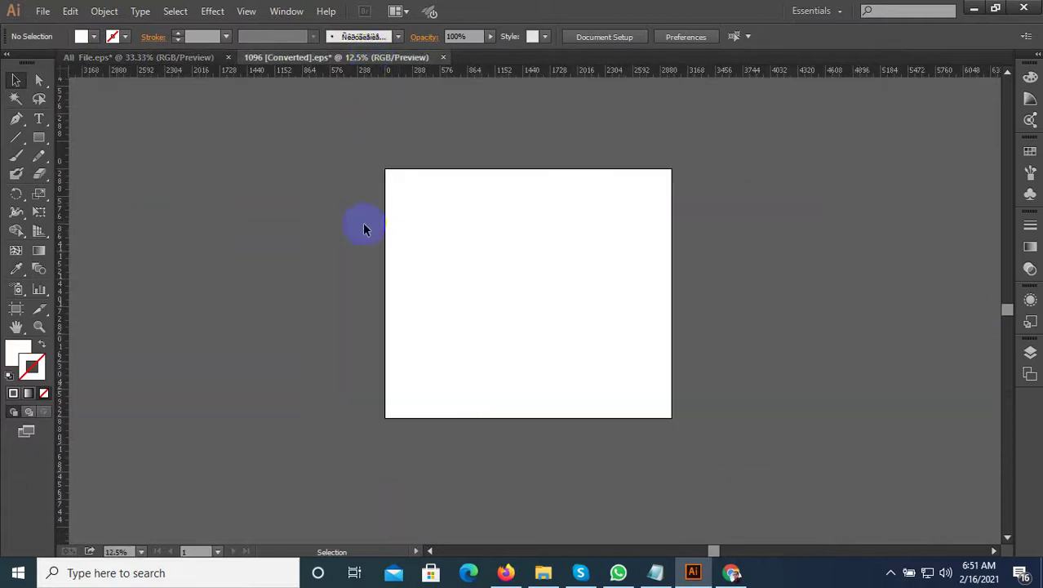
pyautogui.click(443, 57)
pyautogui.click(596, 303)
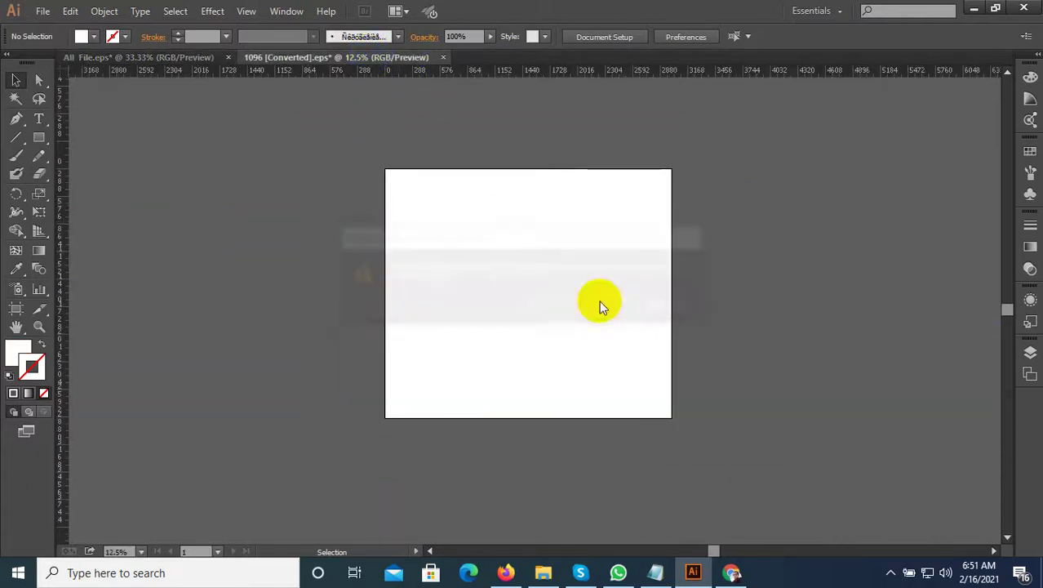
# Step: Bring the Bitcoin.eps document with the finished logo back into view
pyautogui.scroll(-2, 397, 262)
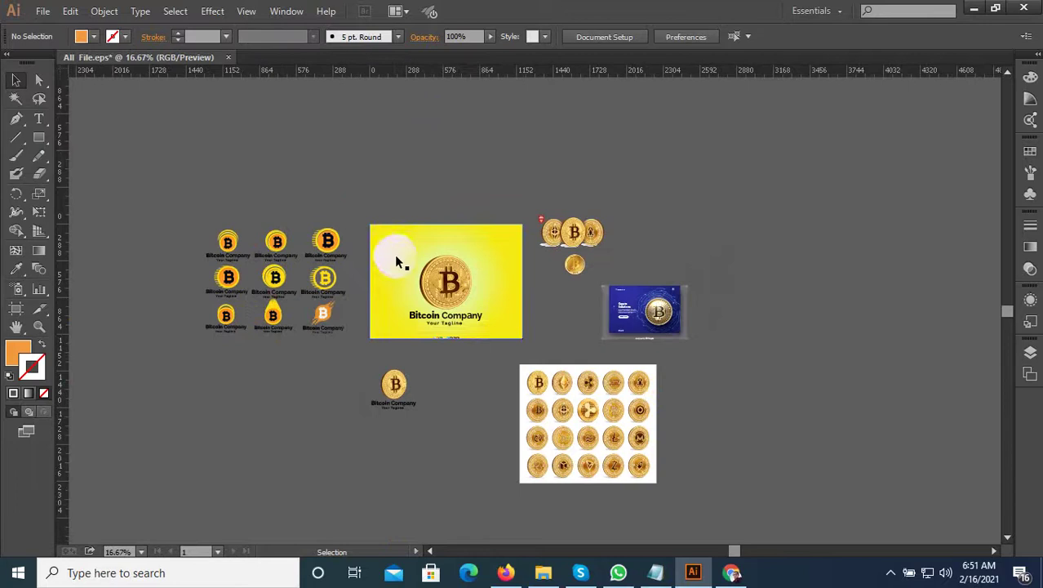
pyautogui.click(890, 577)
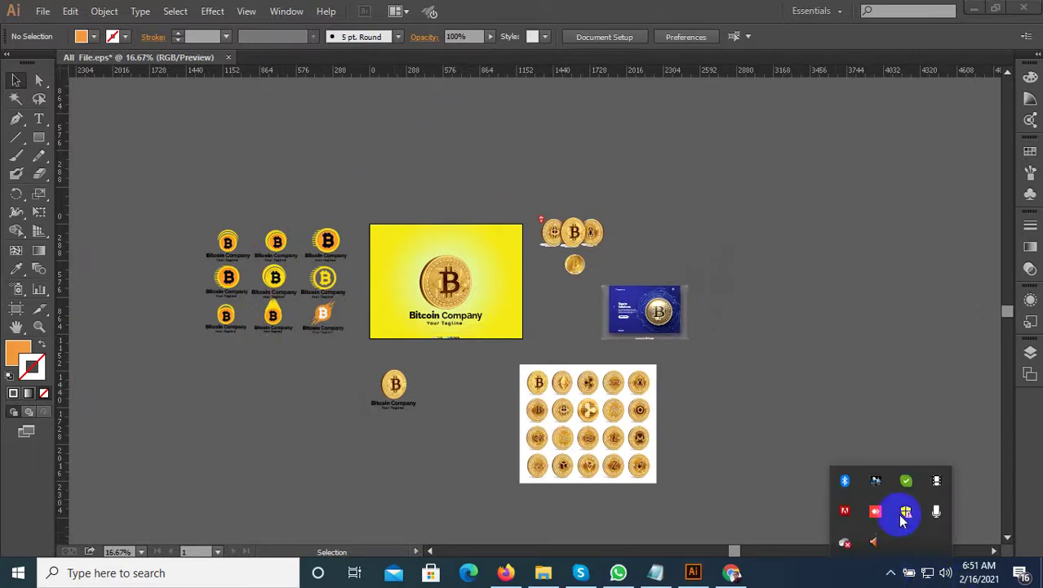
pyautogui.click(934, 479)
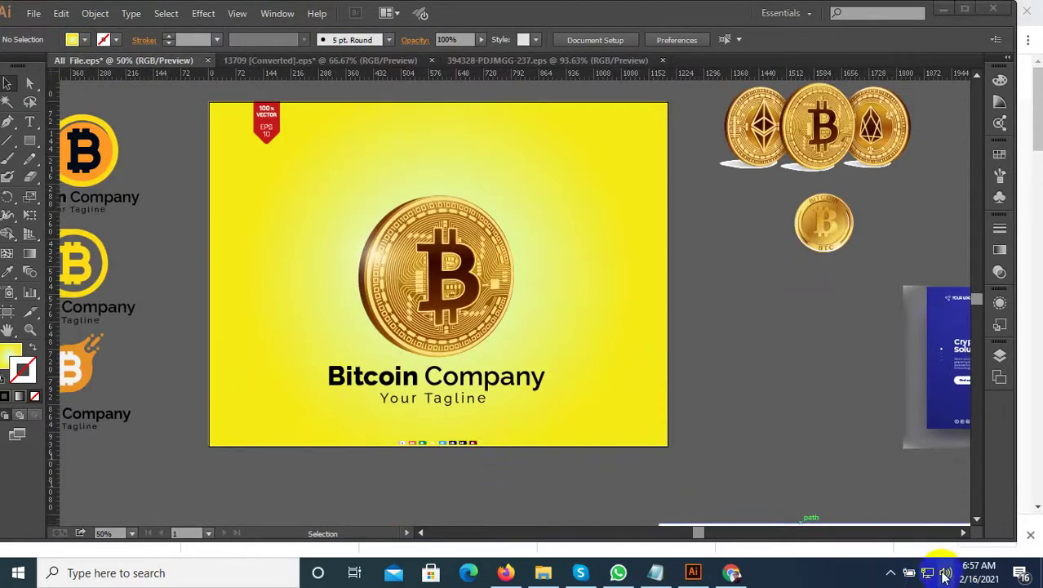
pyautogui.click(891, 573)
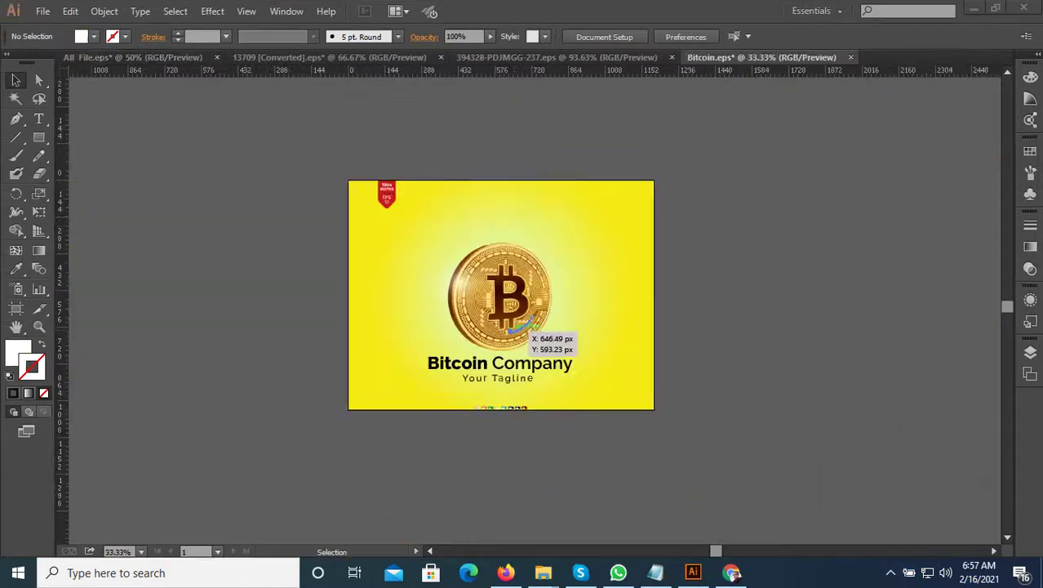
pyautogui.scroll(1, 506, 278)
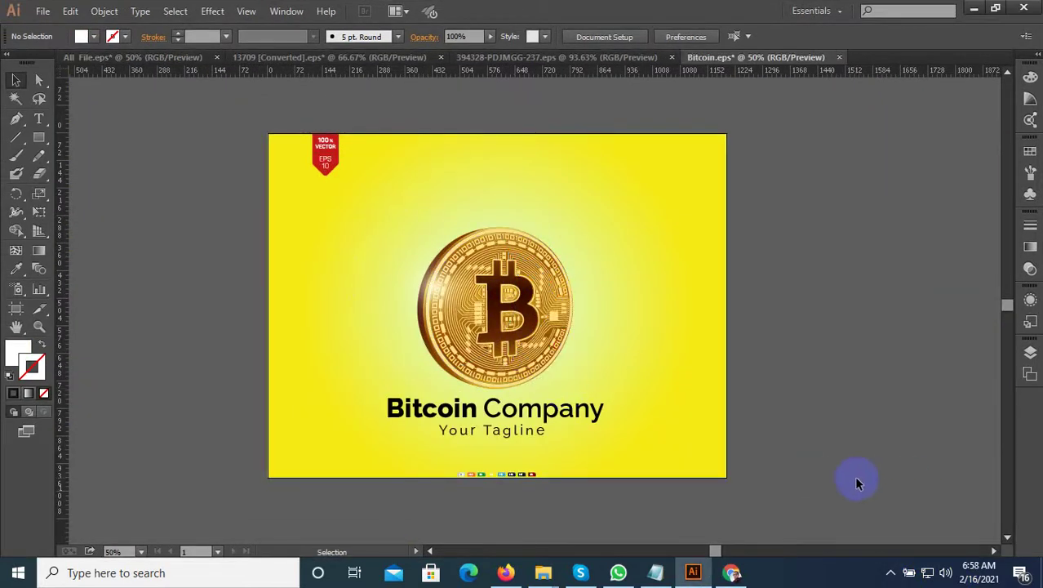
# Step: Save the artwork as 'Bitcoin 13' EPS in Illustrator CS6 EPS format
pyautogui.hotkey('ctrl', 'shift', 's')
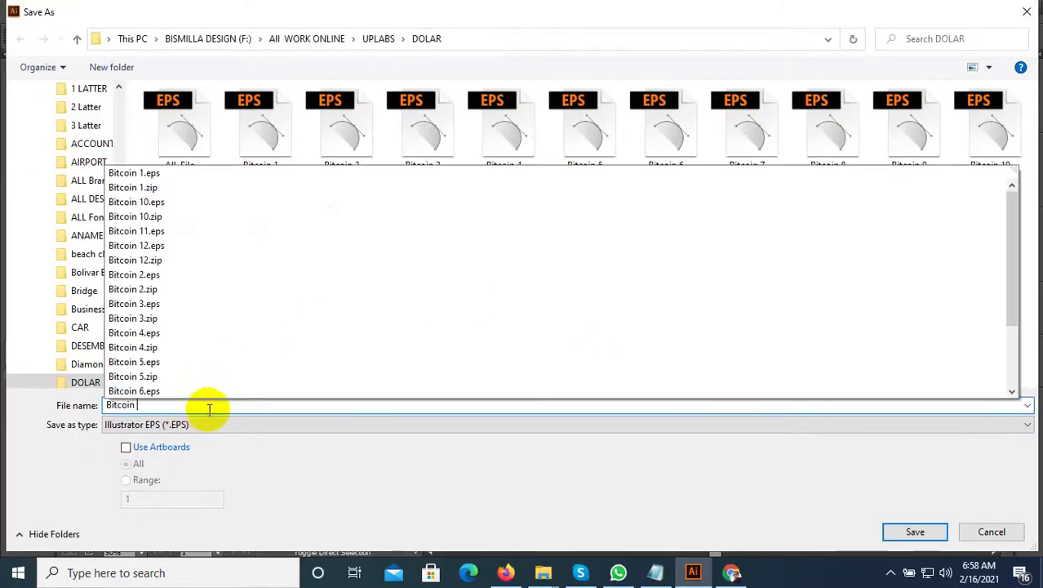
pyautogui.write('13')
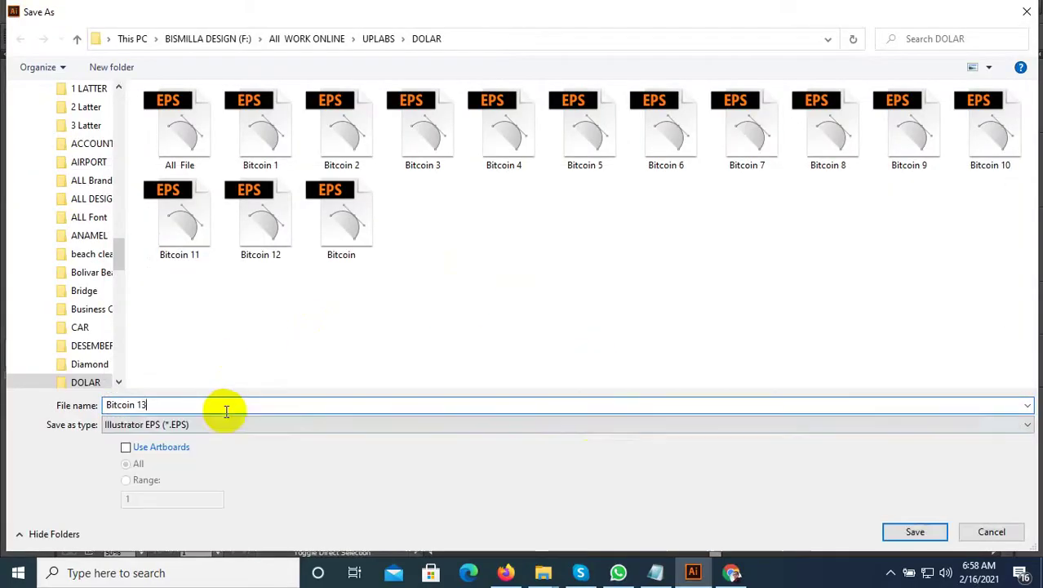
pyautogui.click(904, 531)
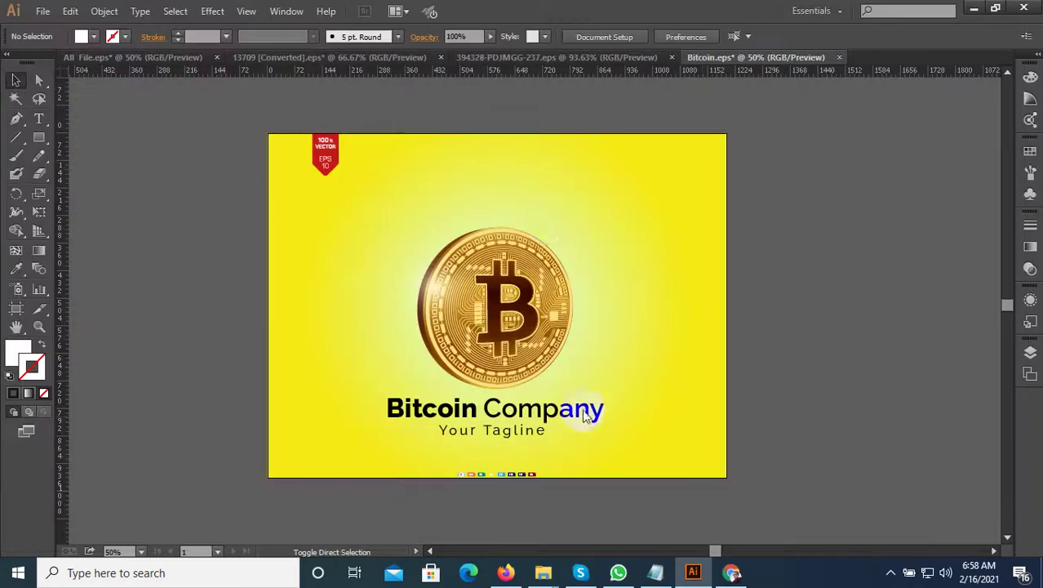
pyautogui.click(522, 73)
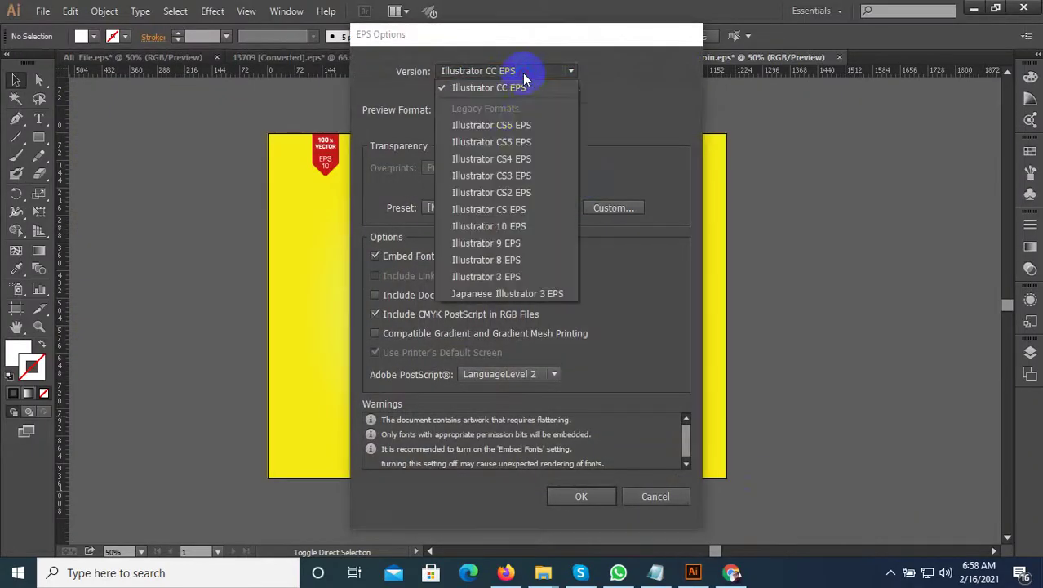
pyautogui.click(523, 125)
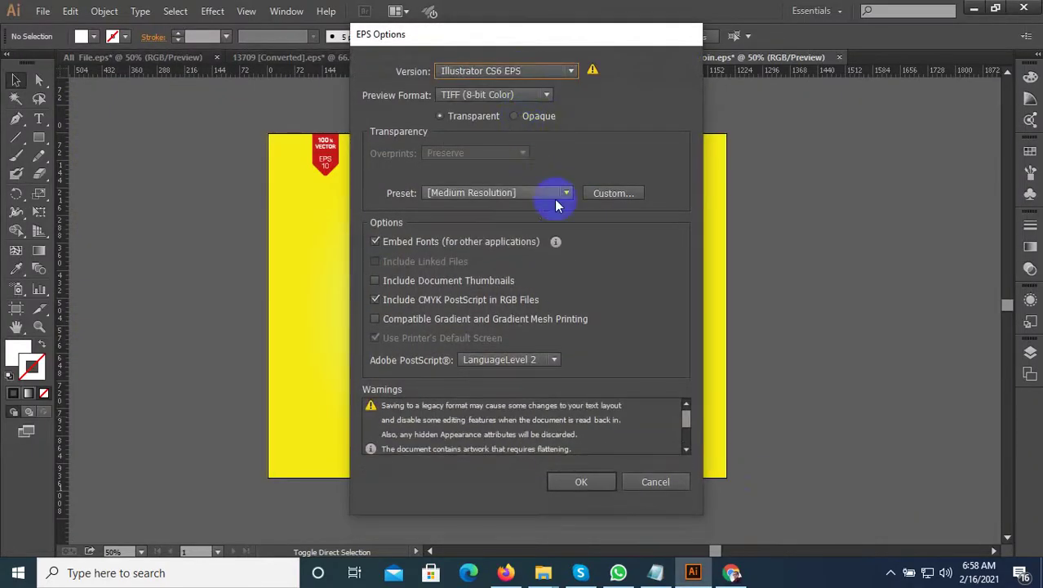
pyautogui.click(581, 482)
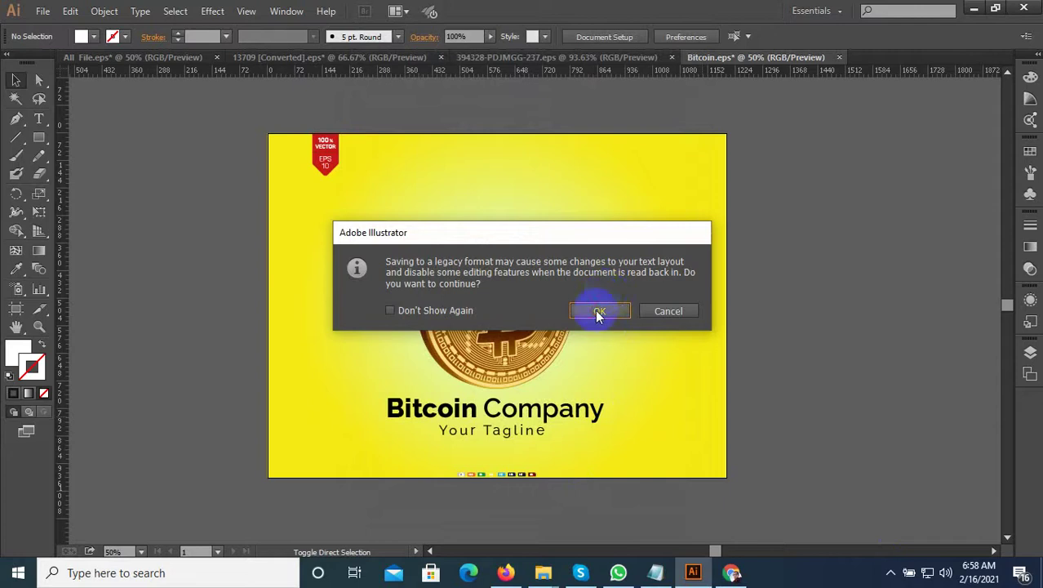
pyautogui.click(598, 313)
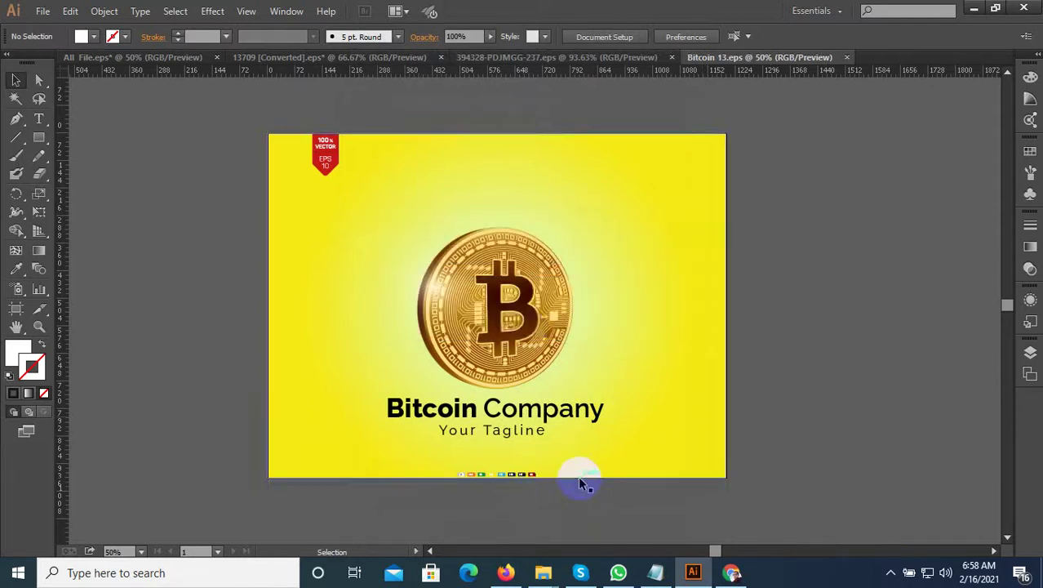
# Step: Export the yellow version as JPEG 'Bitcoin-13' into F:/All WORK ONLINE/UPLABS/DOLAR
pyautogui.hotkey('ctrl', 'alt', 'shift', 's')
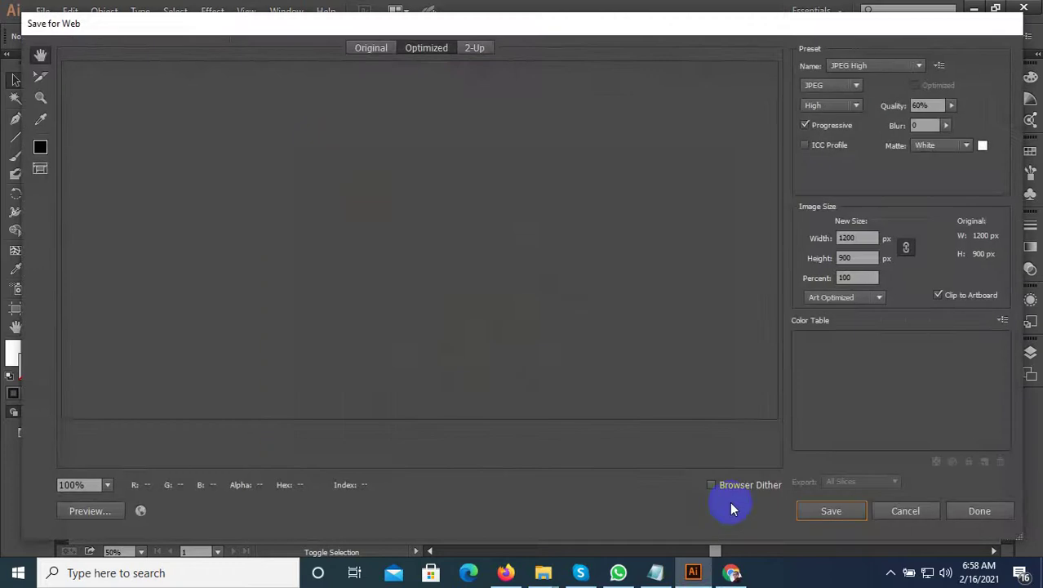
pyautogui.click(823, 514)
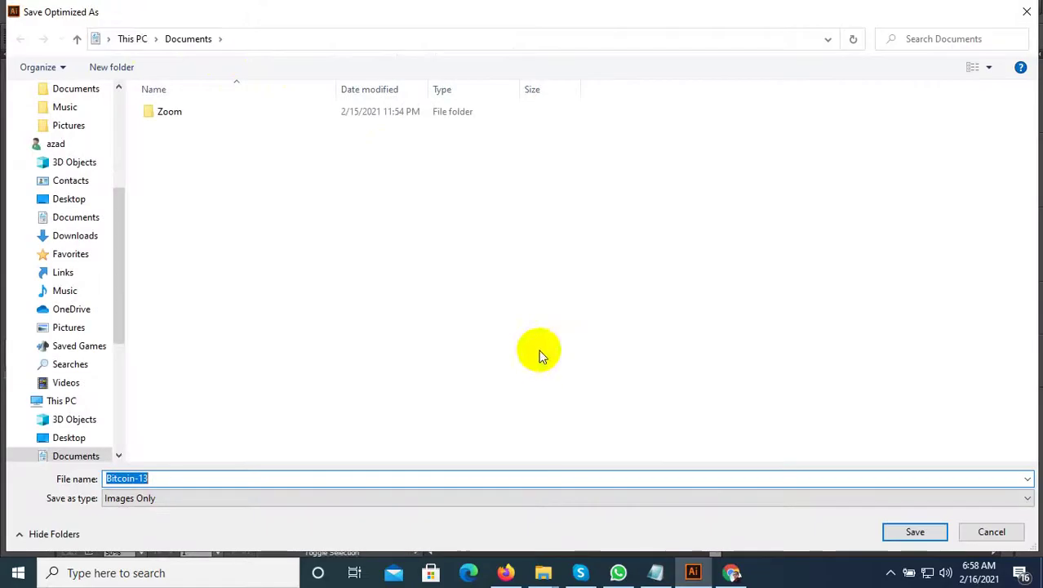
pyautogui.click(133, 38)
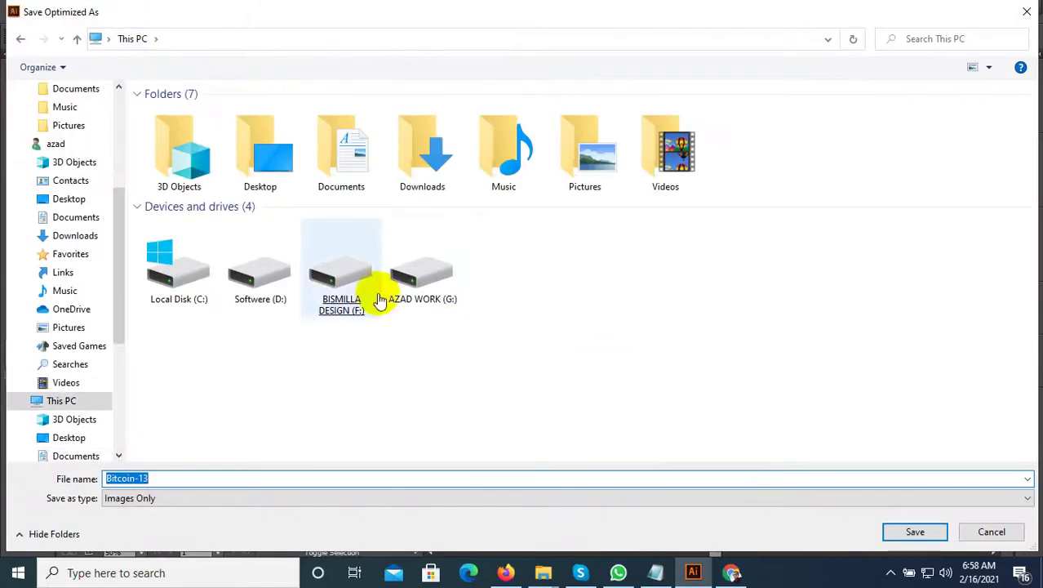
pyautogui.doubleClick(344, 274)
pyautogui.doubleClick(278, 180)
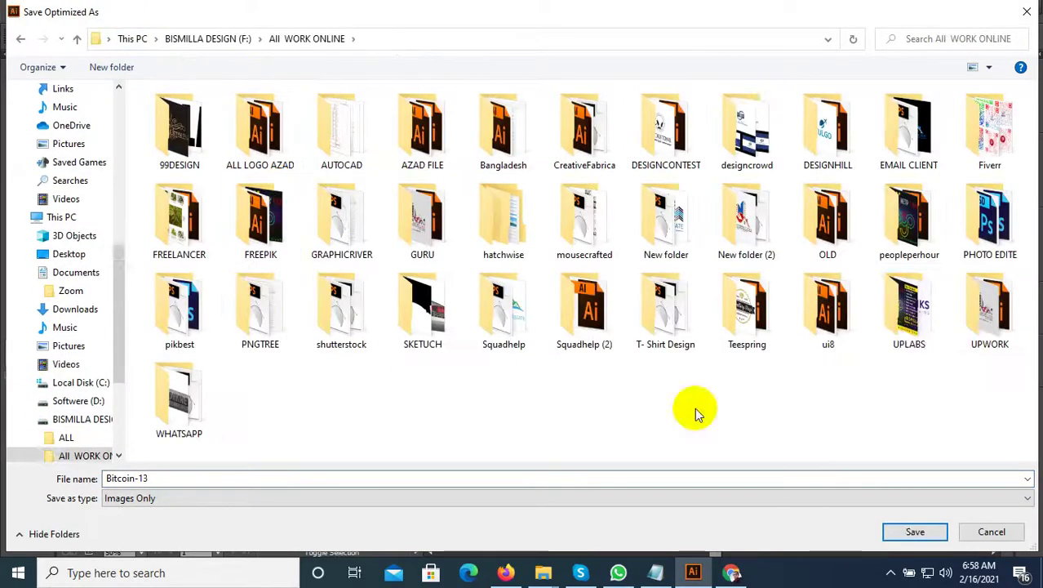
pyautogui.doubleClick(910, 337)
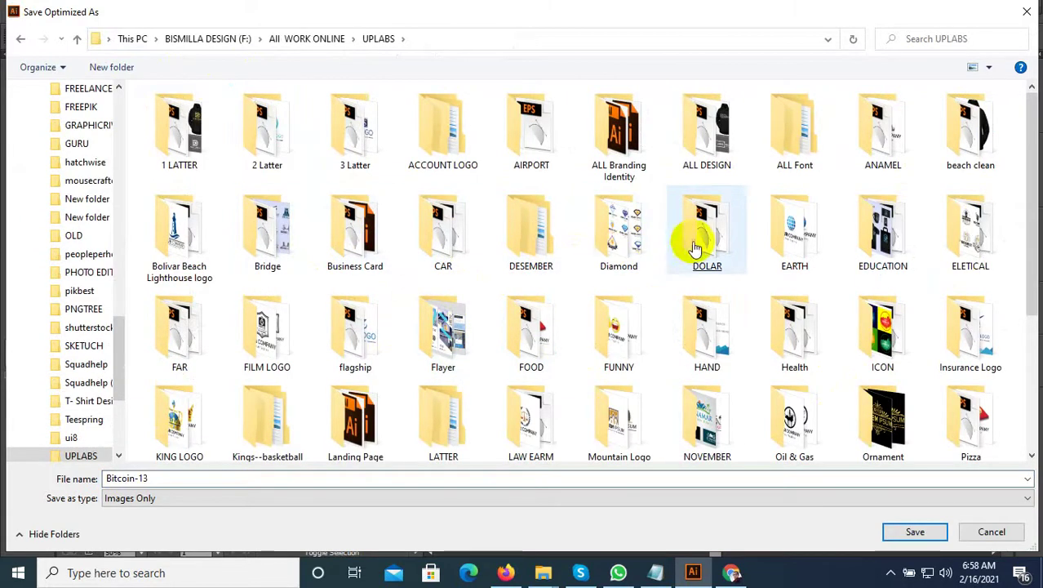
pyautogui.doubleClick(701, 239)
pyautogui.scroll(-3, 798, 441)
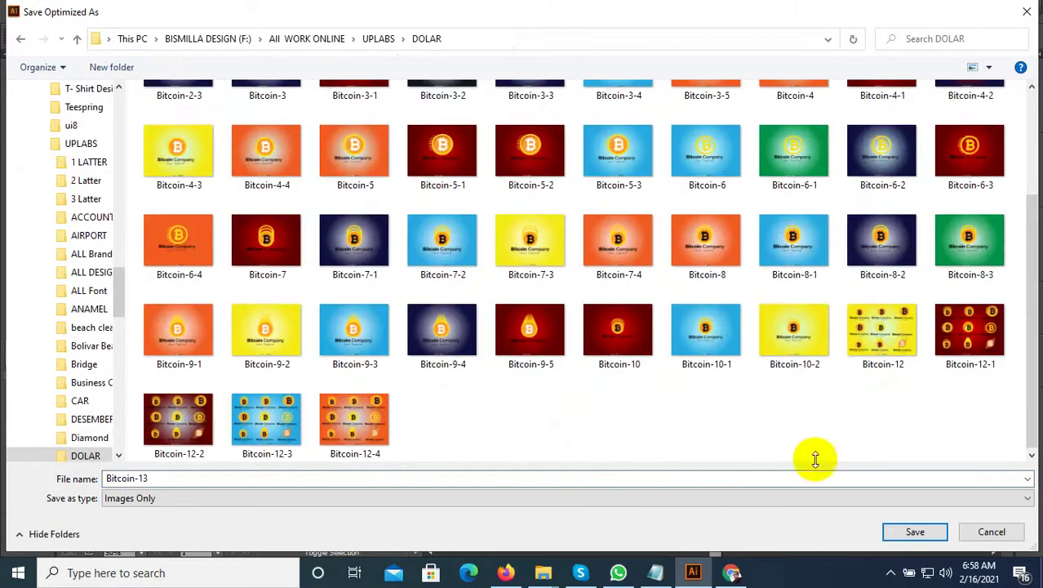
pyautogui.click(915, 533)
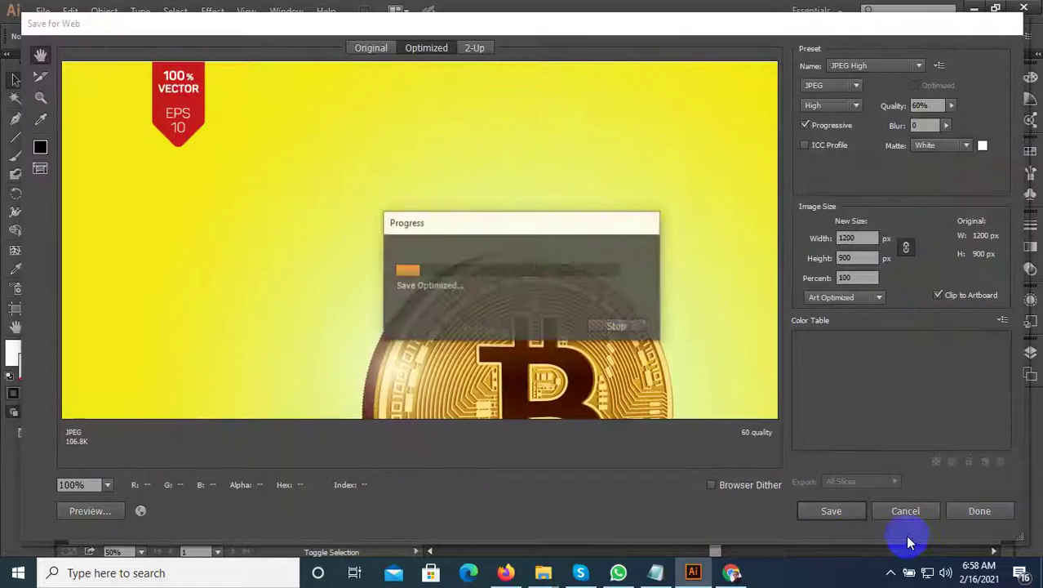
# Step: Eyedropper the JPG icon's red onto the background rectangle
pyautogui.scroll(3, 549, 484)
pyautogui.scroll(-1, 547, 462)
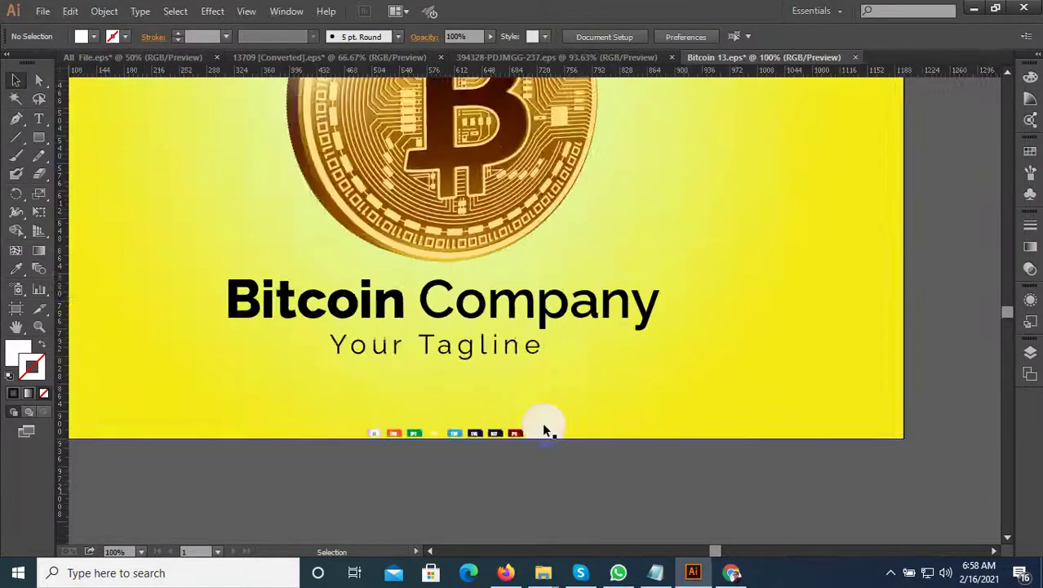
pyautogui.scroll(3, 542, 424)
pyautogui.click(551, 354)
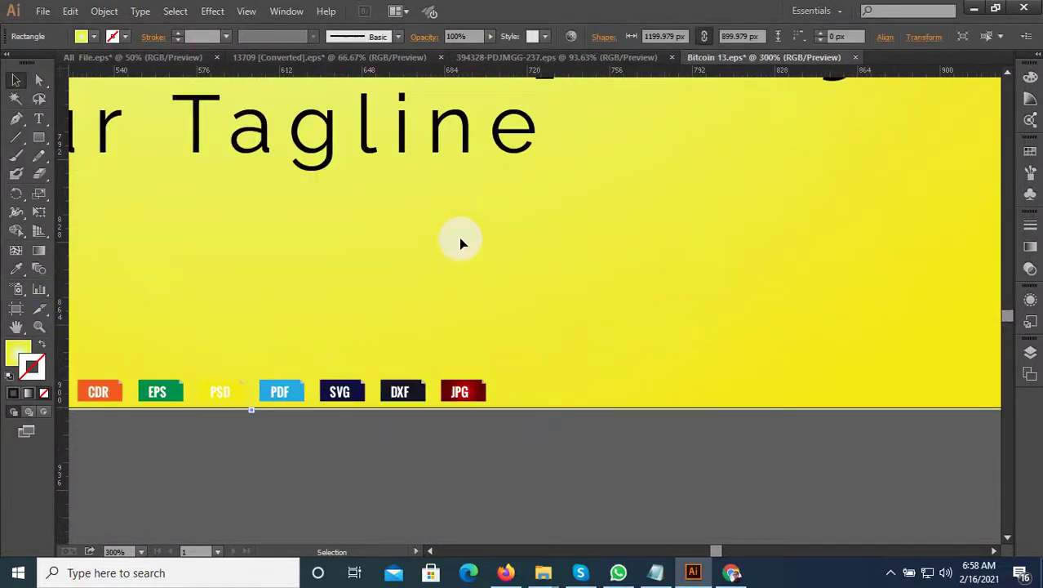
pyautogui.click(13, 274)
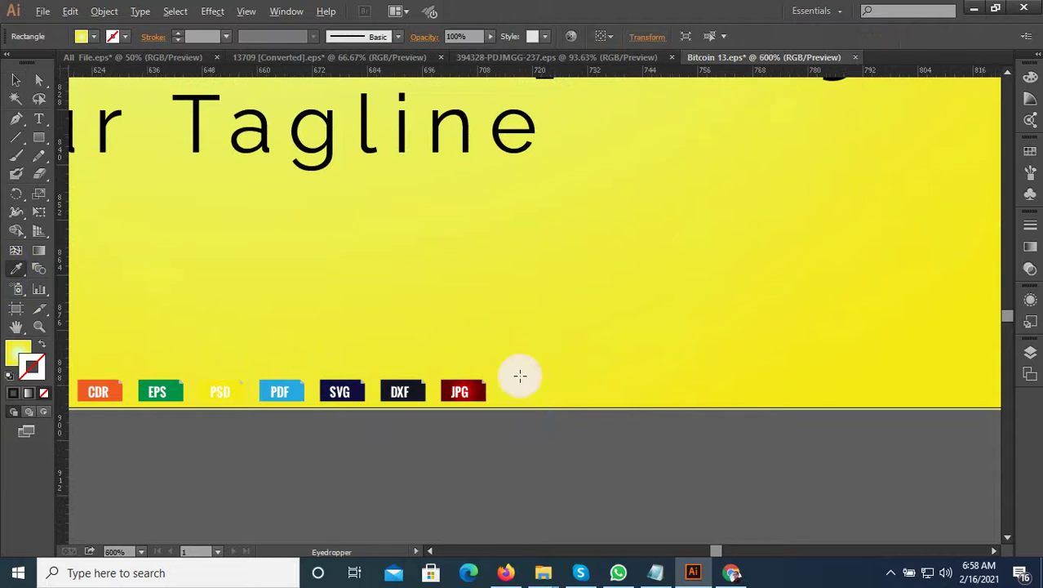
pyautogui.scroll(2, 519, 384)
pyautogui.click(432, 411)
pyautogui.scroll(-3, 530, 466)
pyautogui.scroll(-3, 564, 480)
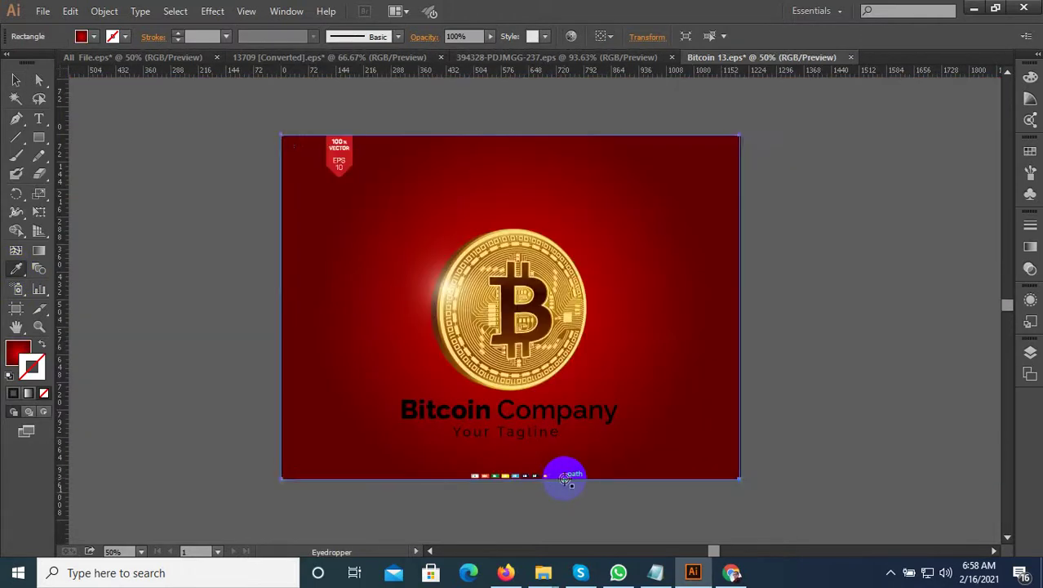
# Step: Export the red version as JPEG 'Bitcoin-13-1'
pyautogui.hotkey('ctrl', 'alt', 'shift', 's')
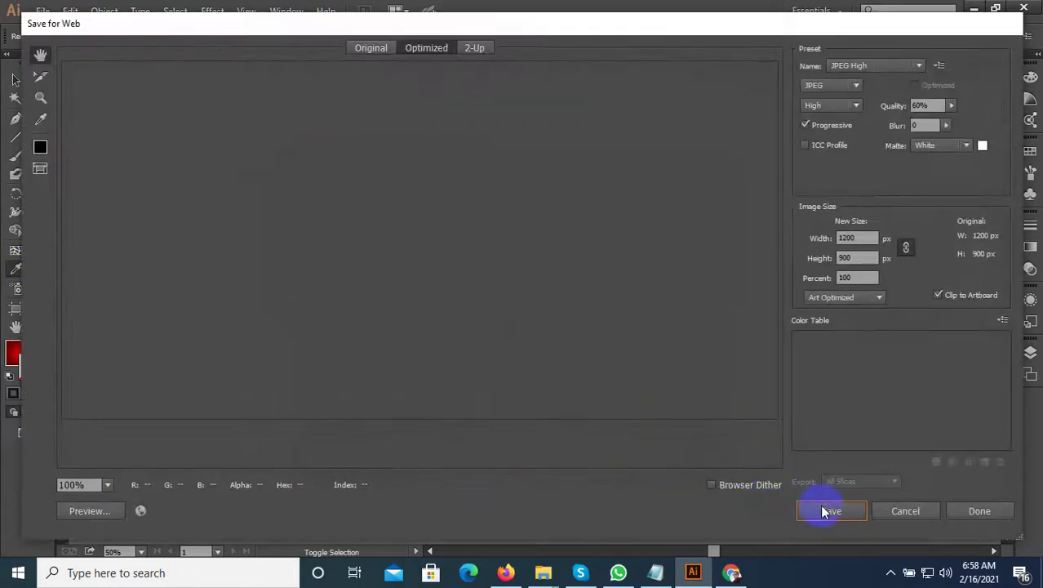
pyautogui.click(825, 511)
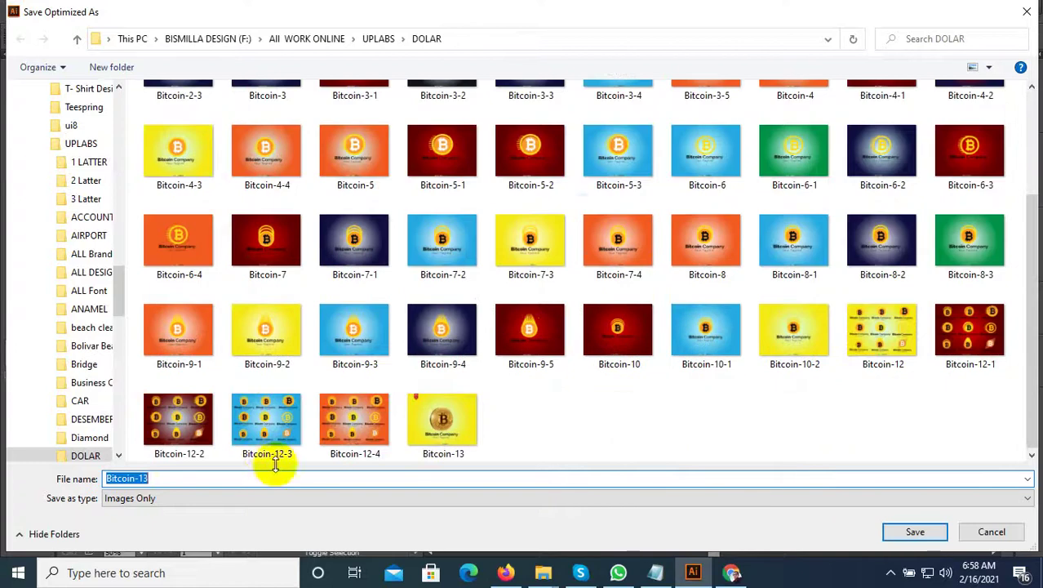
pyautogui.click(230, 477)
pyautogui.write('-1')
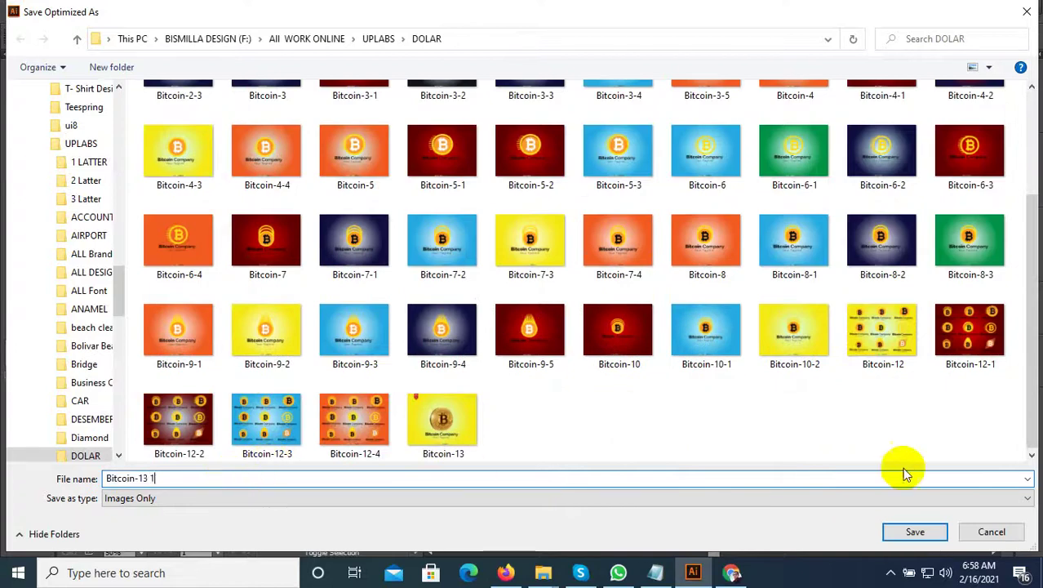
pyautogui.click(913, 532)
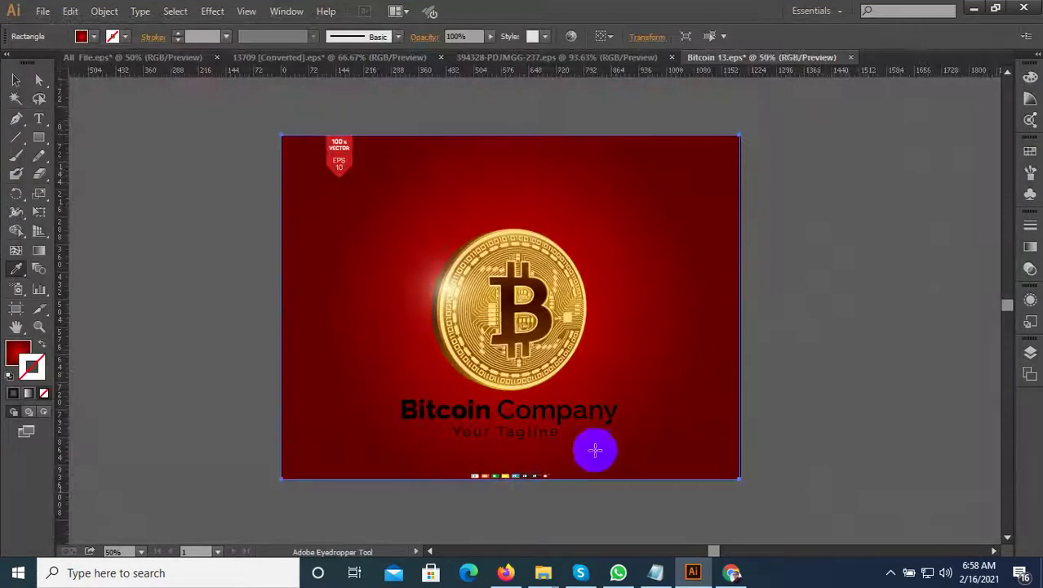
# Step: Sample the JPG icon's red gradient into the gradient settings with the eyedropper
pyautogui.scroll(3, 533, 483)
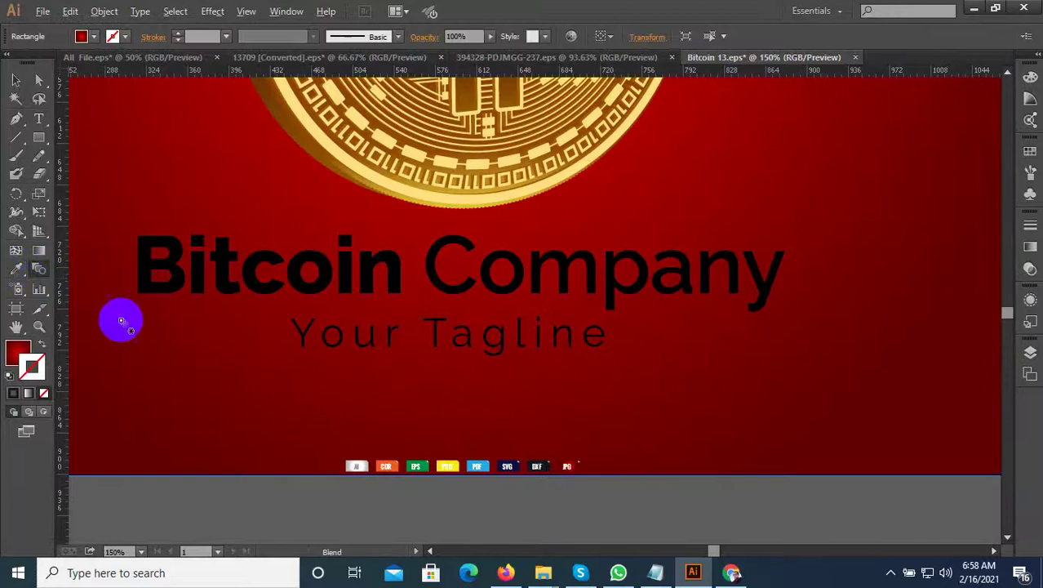
pyautogui.click(11, 275)
pyautogui.scroll(3, 485, 446)
pyautogui.scroll(2, 559, 479)
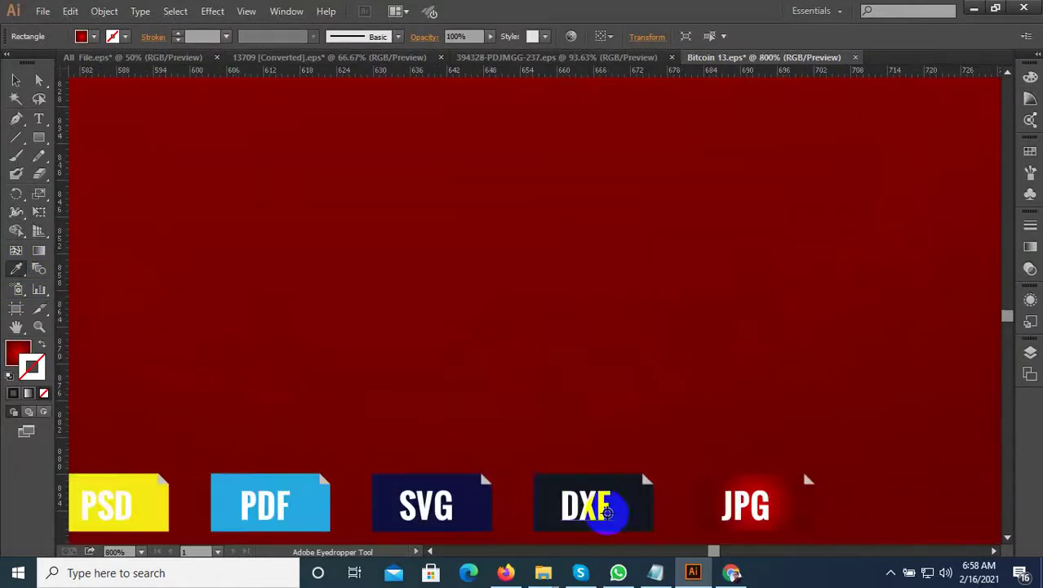
pyautogui.click(1030, 247)
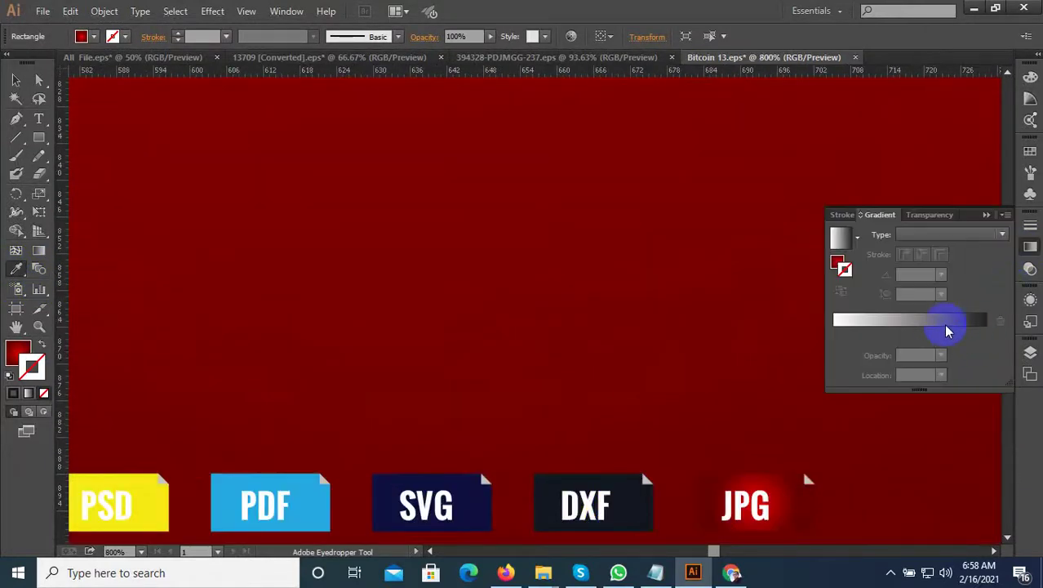
pyautogui.click(748, 485)
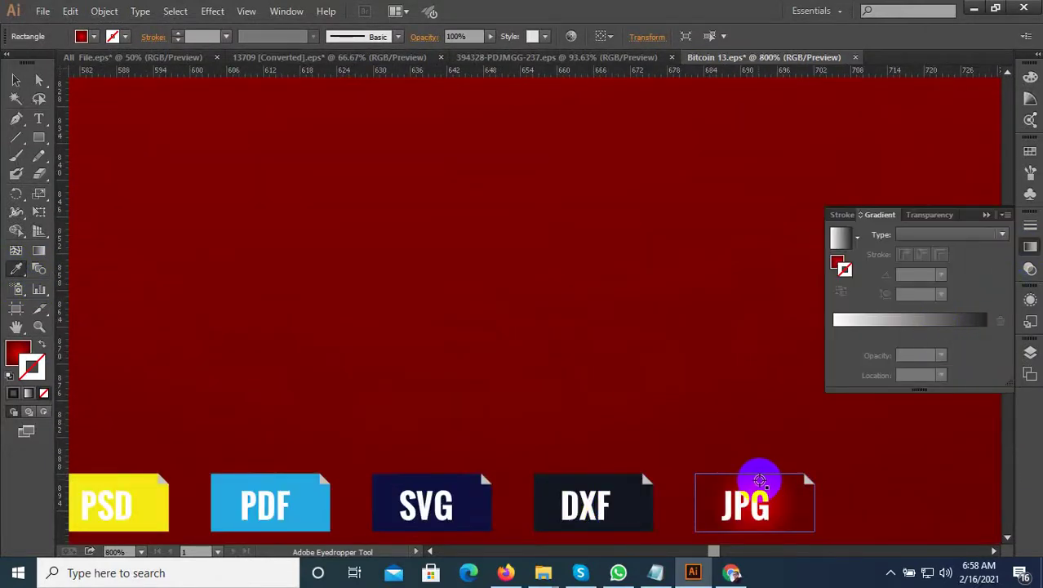
pyautogui.click(581, 380)
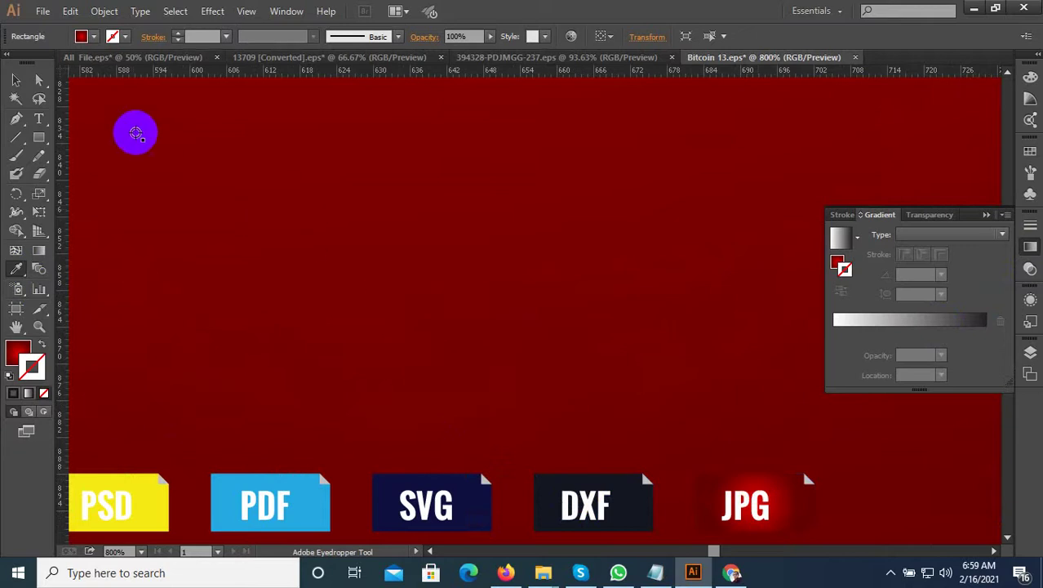
pyautogui.click(17, 81)
# Step: Make the background a radial red gradient with its outer stop darkened from the DXF icon
pyautogui.click(840, 239)
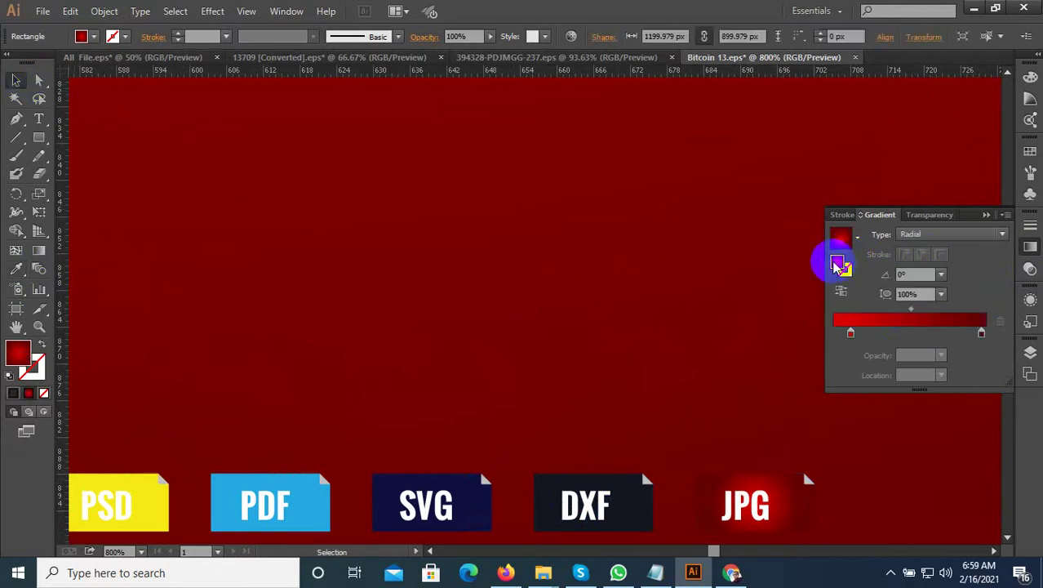
pyautogui.click(981, 332)
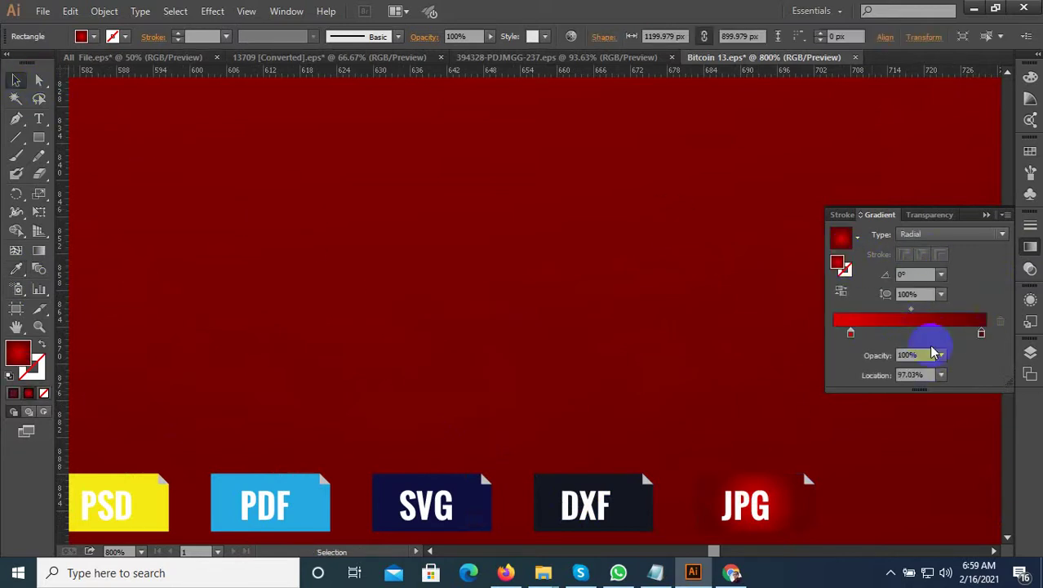
pyautogui.click(16, 269)
pyautogui.click(726, 471)
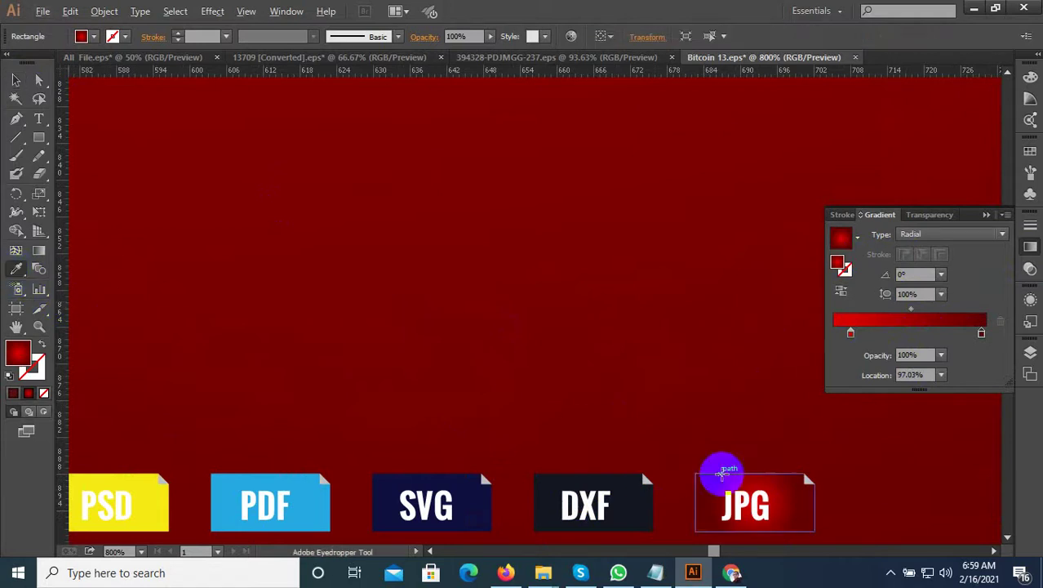
pyautogui.click(643, 511)
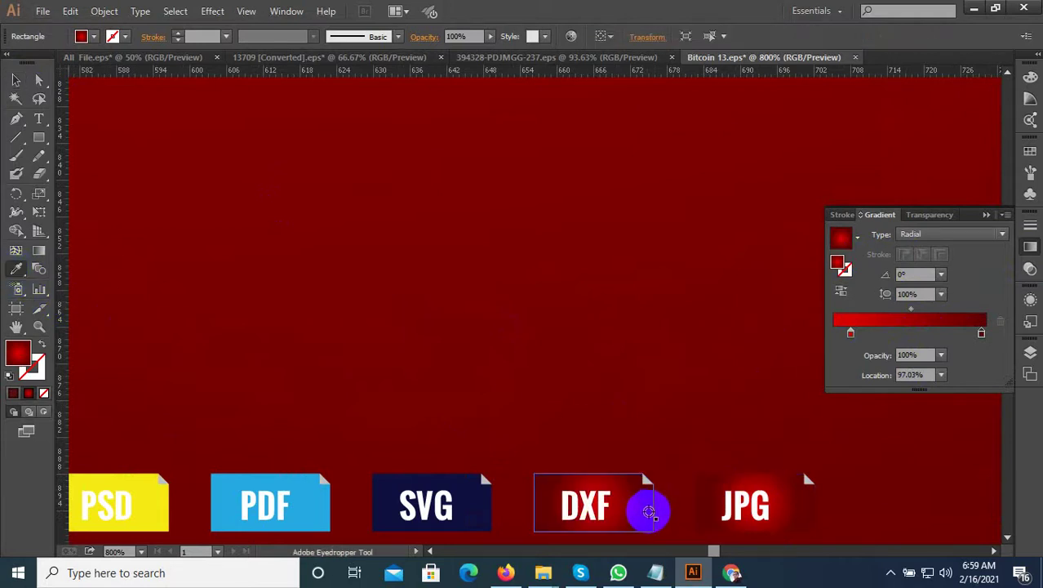
pyautogui.click(649, 510)
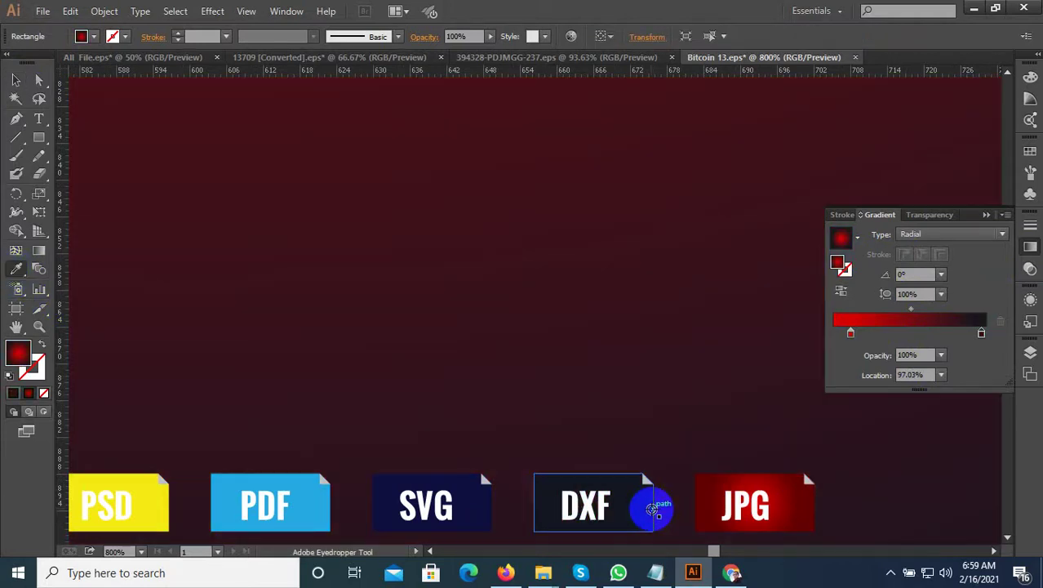
pyautogui.scroll(-4, 652, 509)
pyautogui.scroll(-3, 606, 398)
pyautogui.scroll(-1, 578, 420)
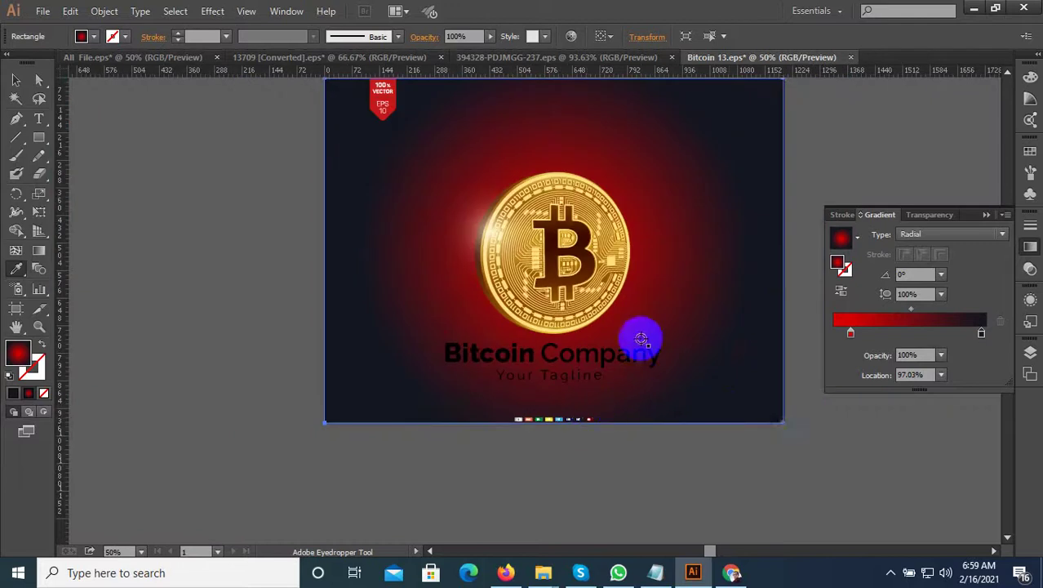
# Step: Export this version via Save for Web as a JPEG in the DOLAR folder, based on the Bitcoin-13-1 name
pyautogui.hotkey('ctrl', 'alt', 'shift', 's')
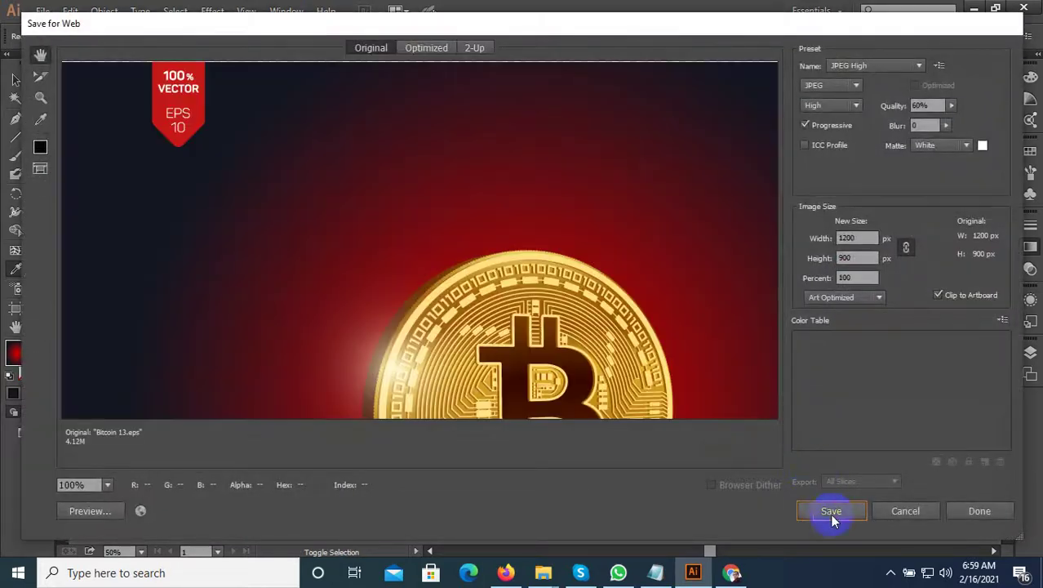
pyautogui.click(831, 513)
pyautogui.scroll(-3, 681, 412)
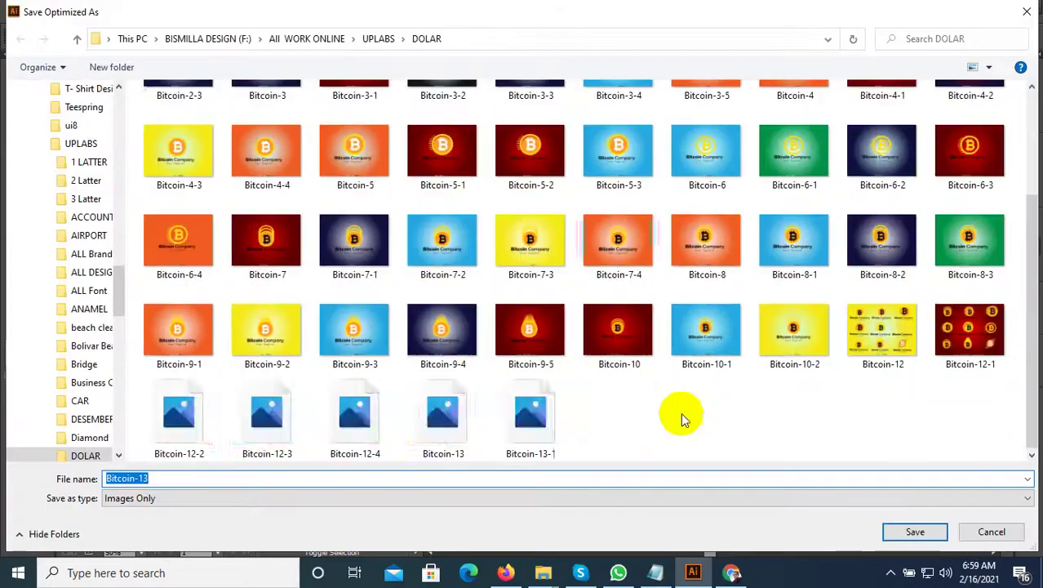
pyautogui.rightClick(539, 431)
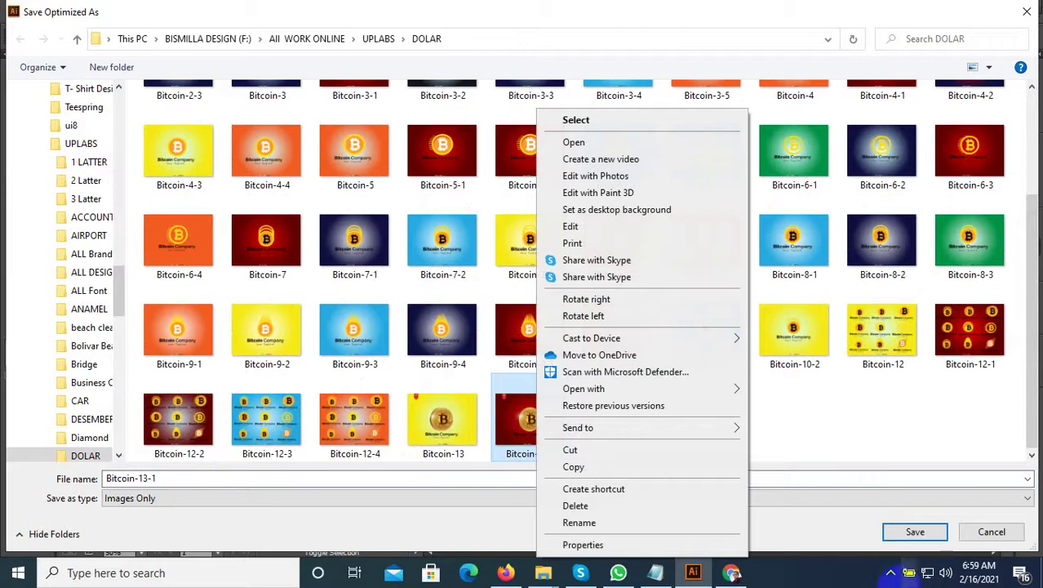
pyautogui.click(892, 576)
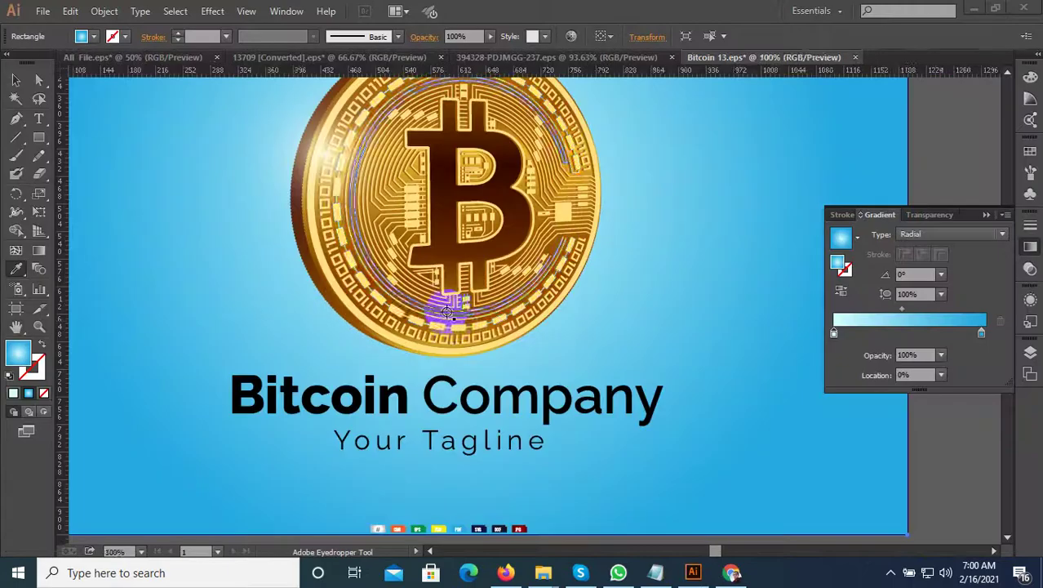
# Step: Move the light-blue gradient's outer colour stop to the 100% position
pyautogui.scroll(3, 445, 421)
pyautogui.scroll(1, 455, 457)
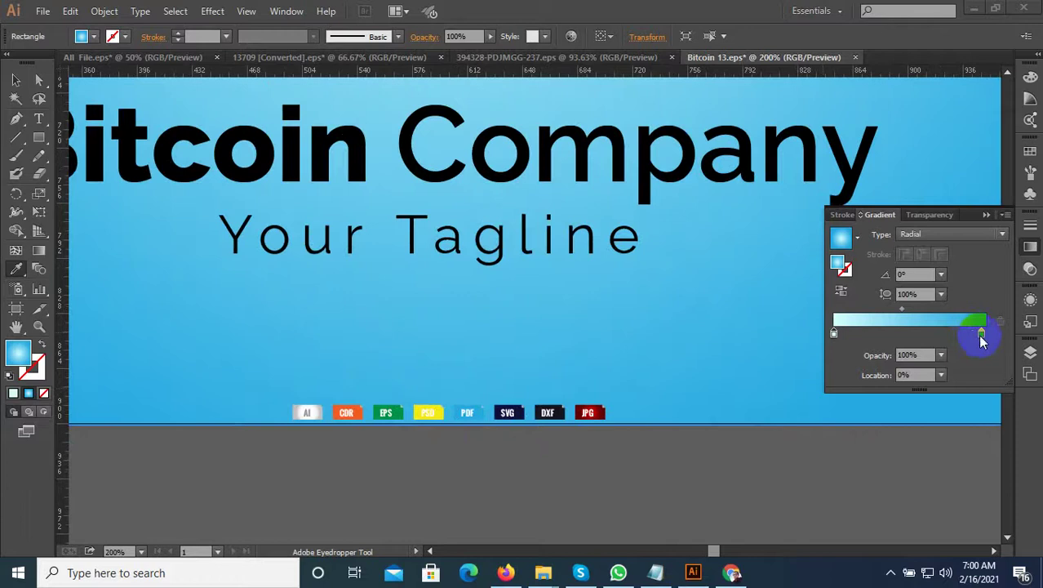
pyautogui.moveTo(980, 337); pyautogui.dragTo(1011, 336)
pyautogui.click(11, 275)
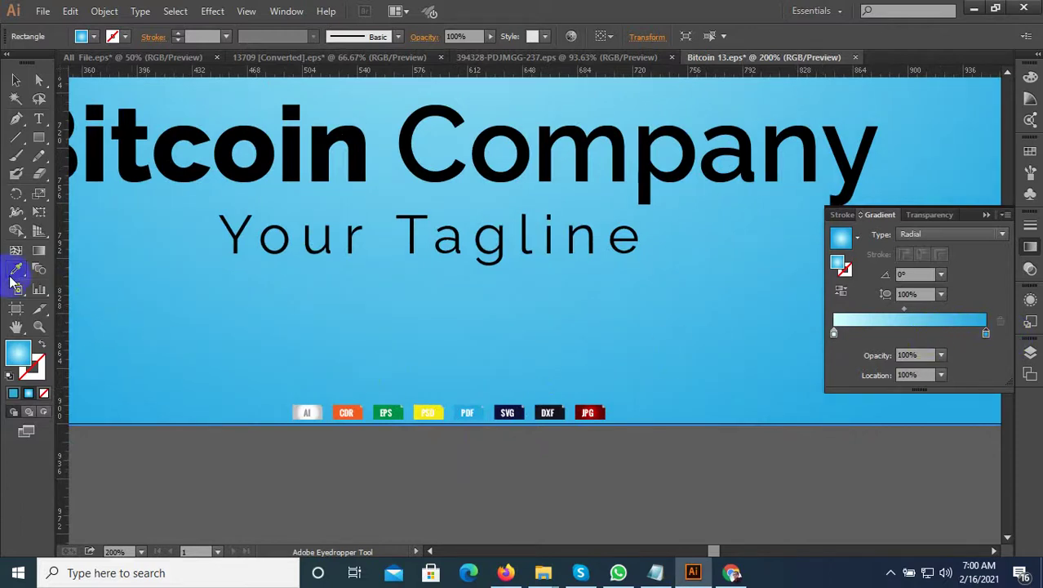
pyautogui.scroll(3, 469, 446)
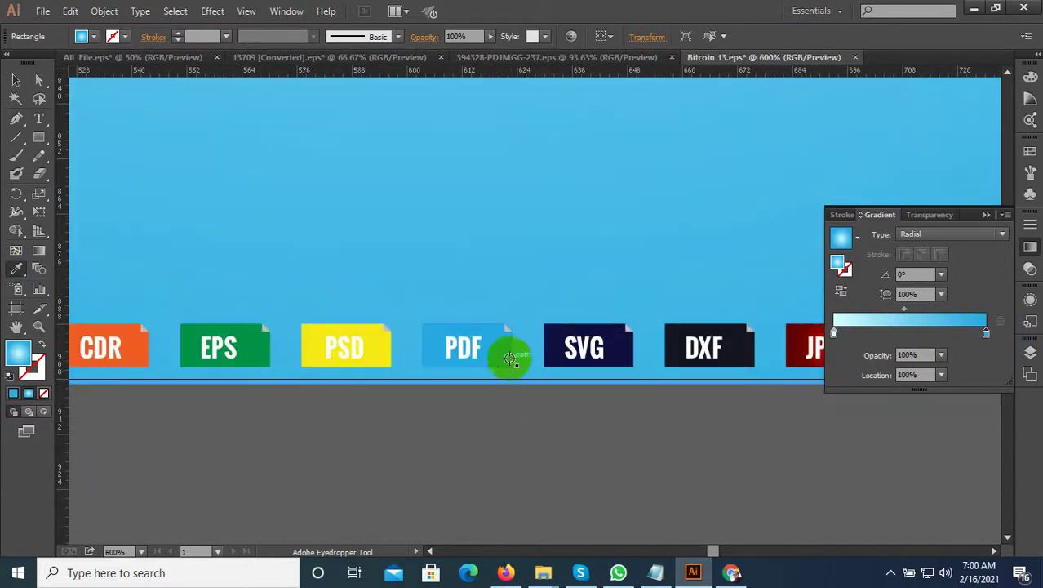
pyautogui.scroll(-2, 481, 443)
pyautogui.scroll(-1, 482, 445)
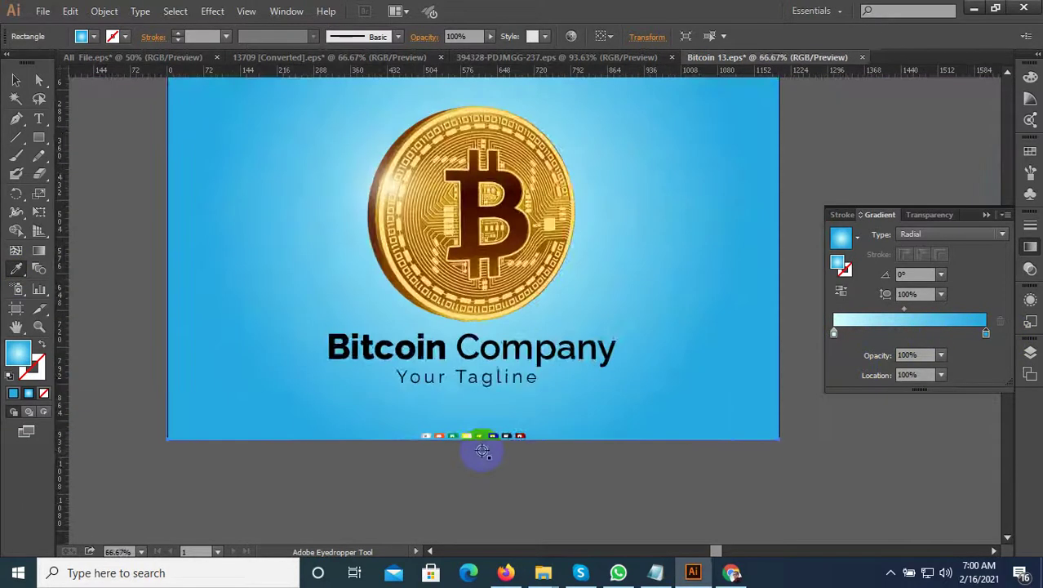
pyautogui.scroll(-1, 481, 453)
# Step: Export the artwork via Save for Web as the JPEG Bitcoin-13-3
pyautogui.hotkey('ctrl', 'alt', 'shift', 's')
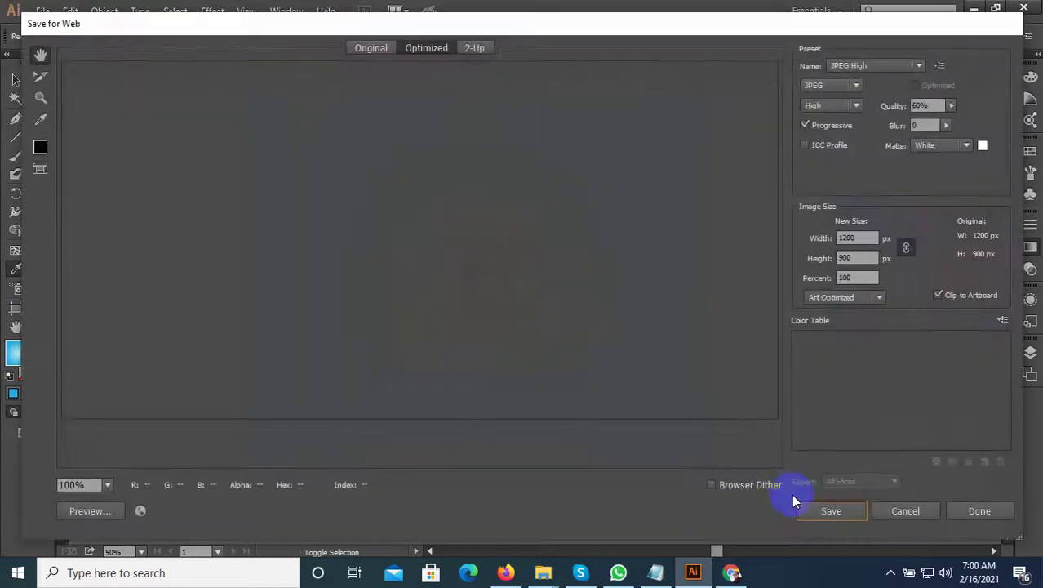
pyautogui.click(828, 510)
pyautogui.scroll(-3, 571, 433)
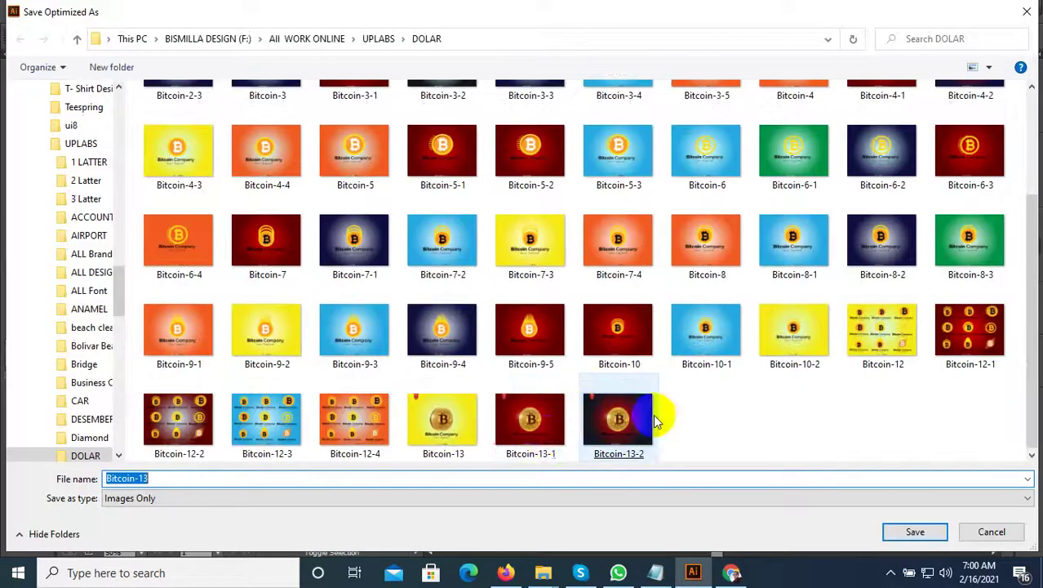
pyautogui.click(637, 429)
pyautogui.rightClick(637, 429)
pyautogui.doubleClick(154, 479)
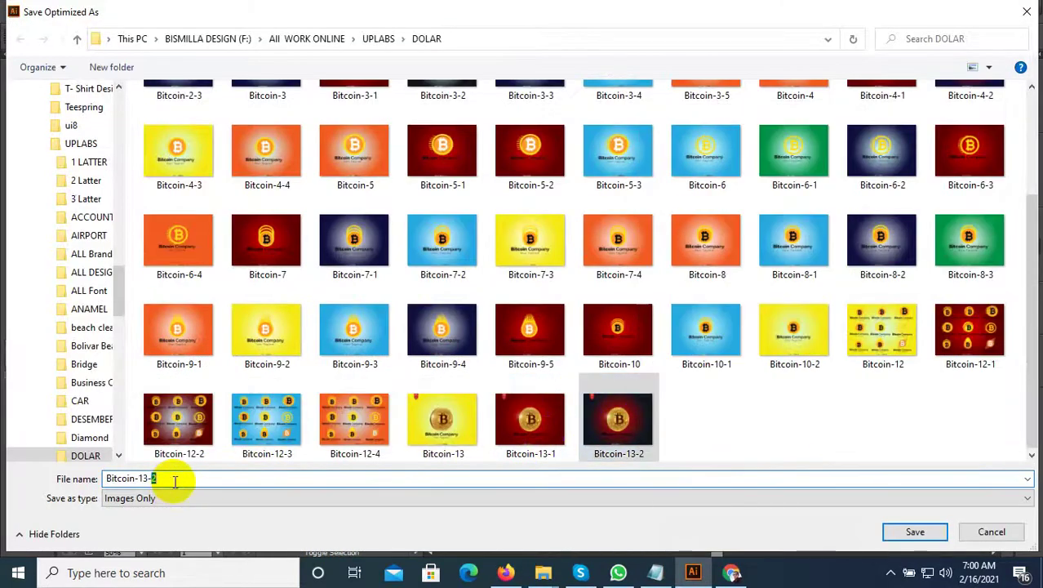
pyautogui.write('3')
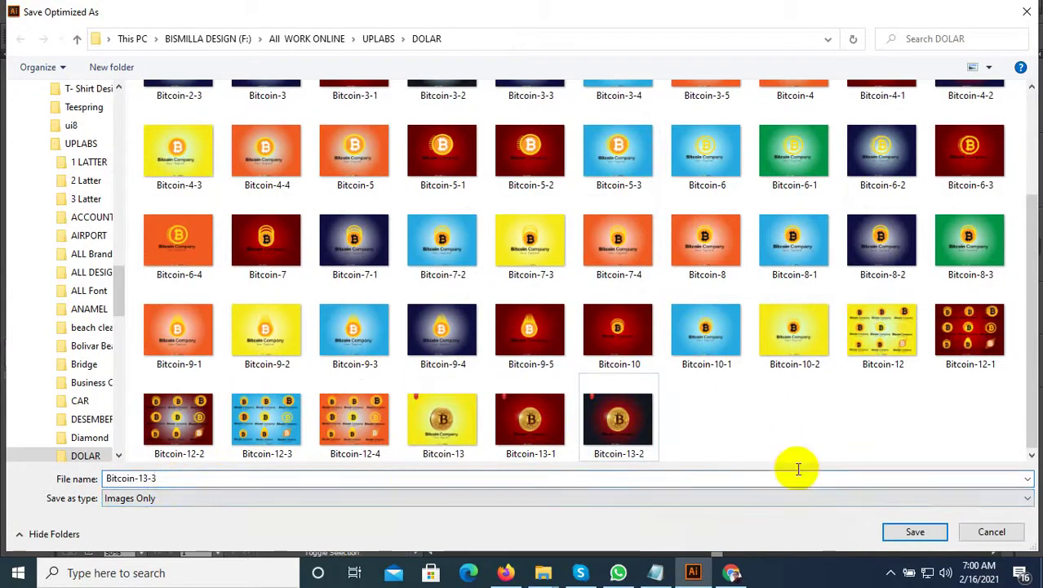
pyautogui.click(902, 535)
# Step: Eyedrop the orange CDR icon colour onto the background and select all the artwork
pyautogui.press('i')
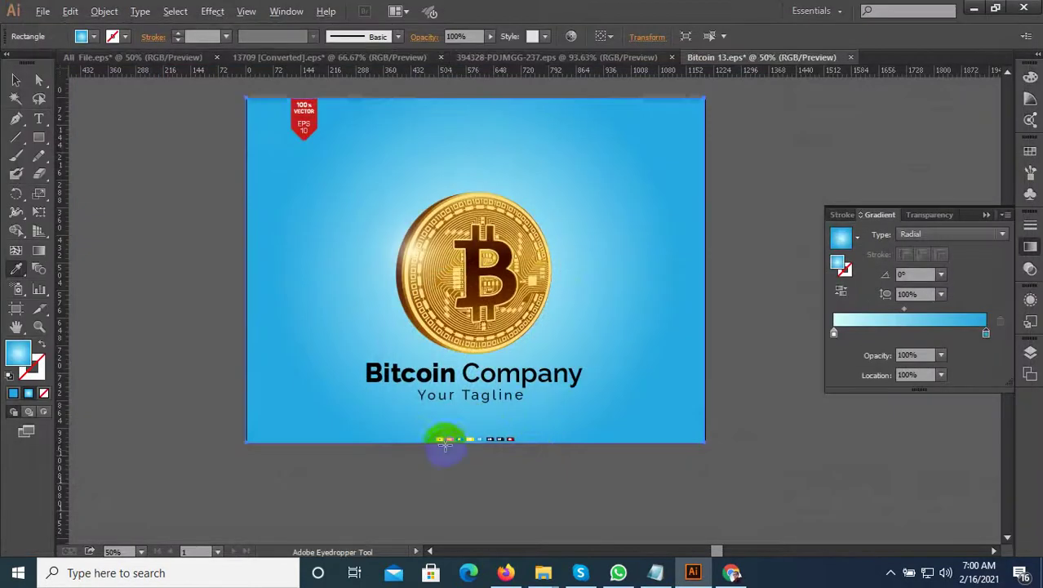
pyautogui.scroll(3, 461, 460)
pyautogui.scroll(2, 460, 459)
pyautogui.press('v')
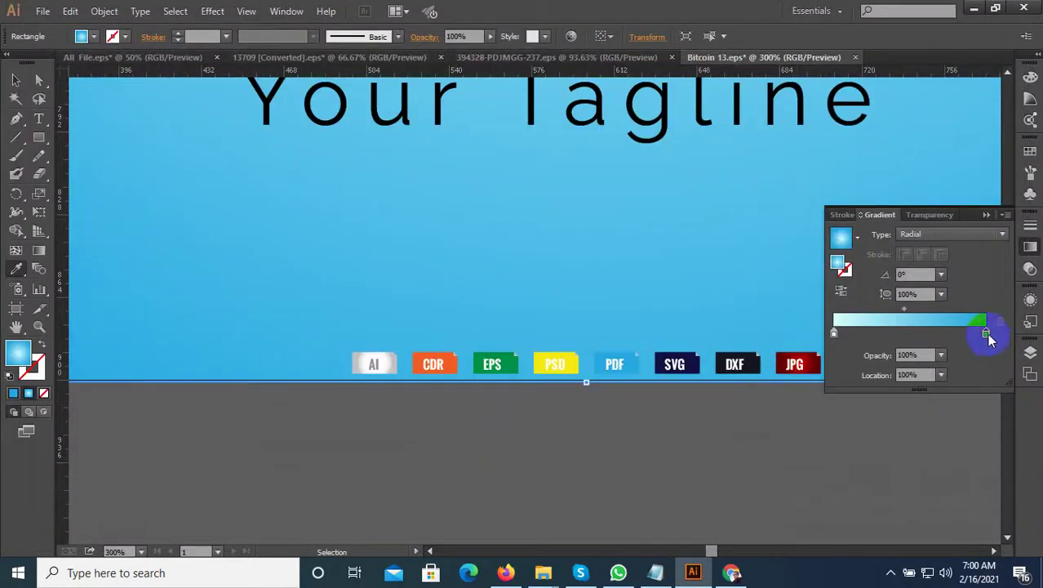
pyautogui.scroll(2, 494, 390)
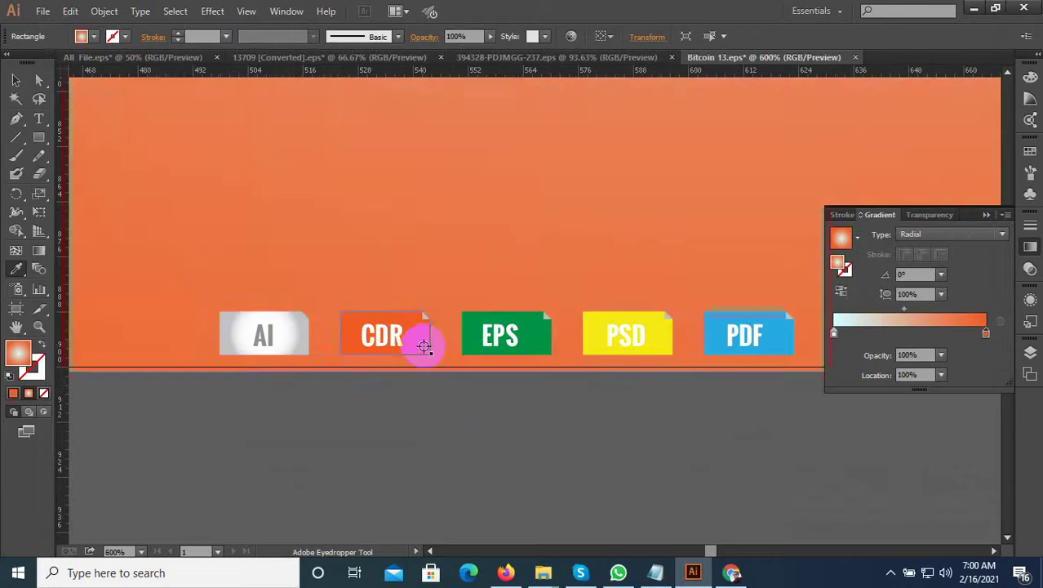
pyautogui.scroll(-4, 563, 507)
pyautogui.scroll(-3, 577, 494)
pyautogui.scroll(-1, 590, 500)
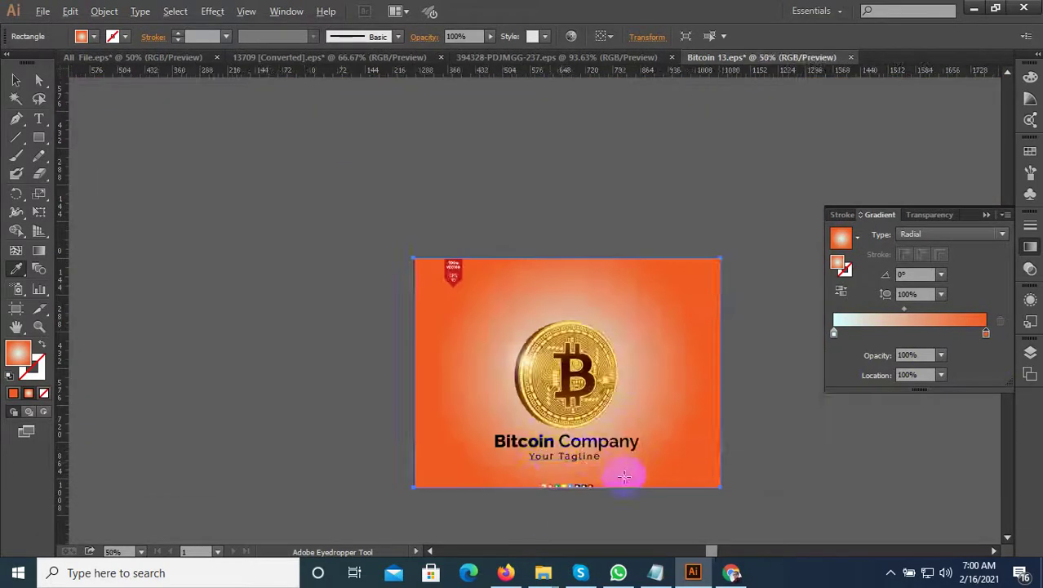
pyautogui.scroll(2, 624, 478)
pyautogui.scroll(-1, 624, 480)
pyautogui.scroll(-1, 577, 496)
pyautogui.hotkey('ctrl', 'a')
# Step: Export the orange version via Save for Web as the JPEG Bitcoin-13-4
pyautogui.hotkey('ctrl', 'alt', 'shift', 's')
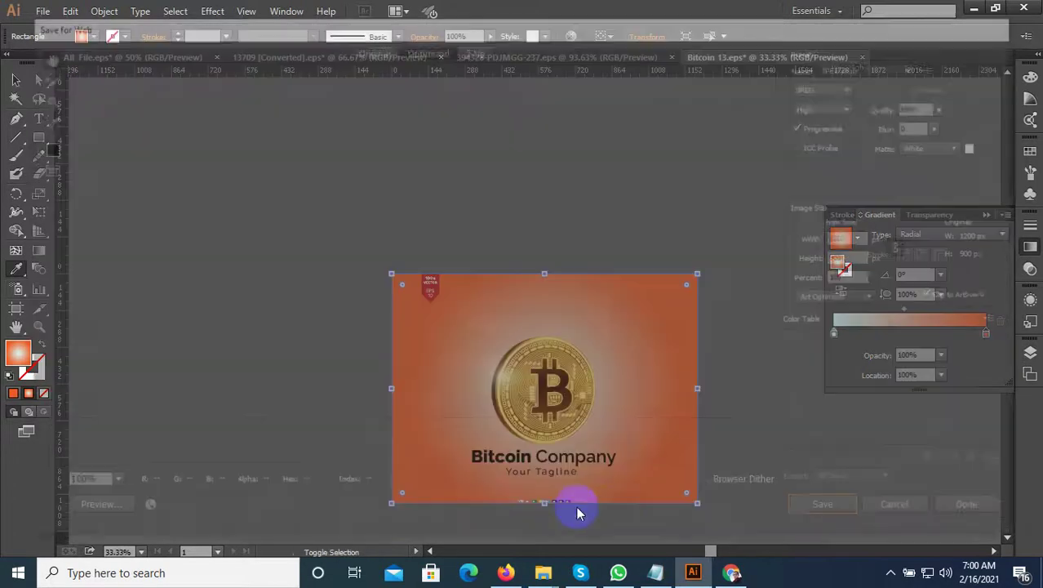
pyautogui.click(812, 512)
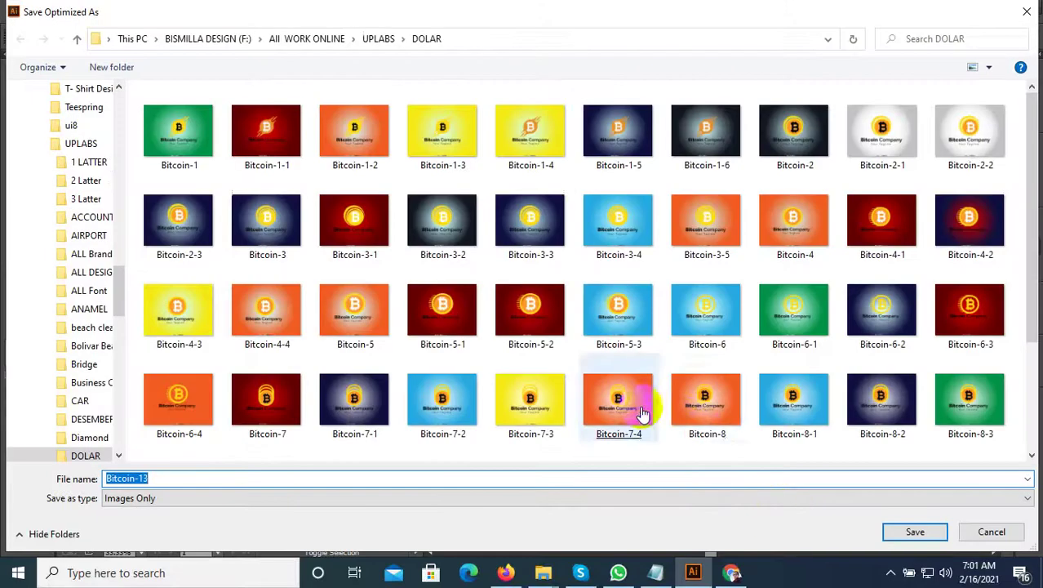
pyautogui.scroll(-2, 656, 426)
pyautogui.rightClick(710, 420)
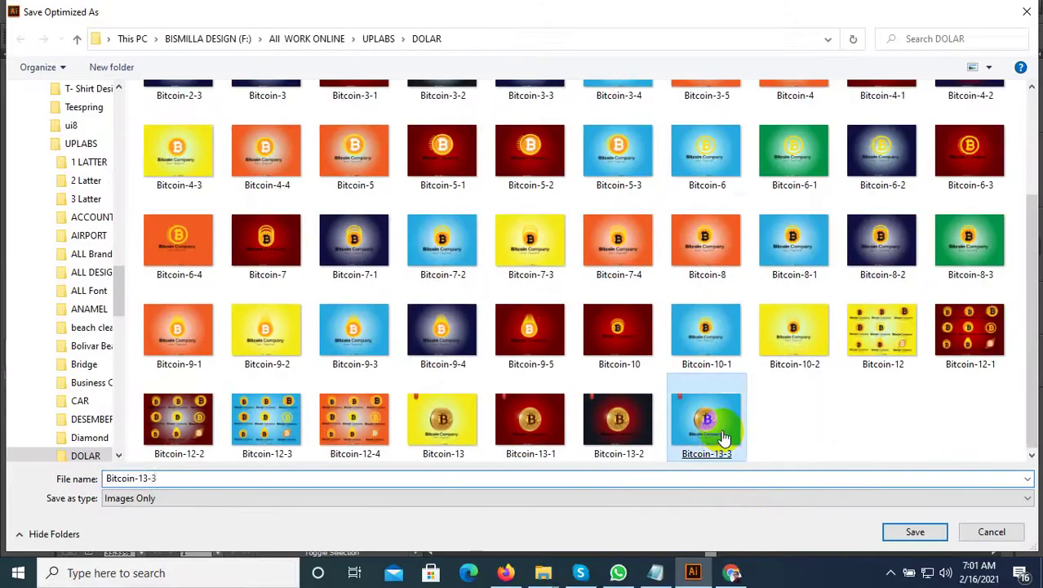
pyautogui.click(170, 477)
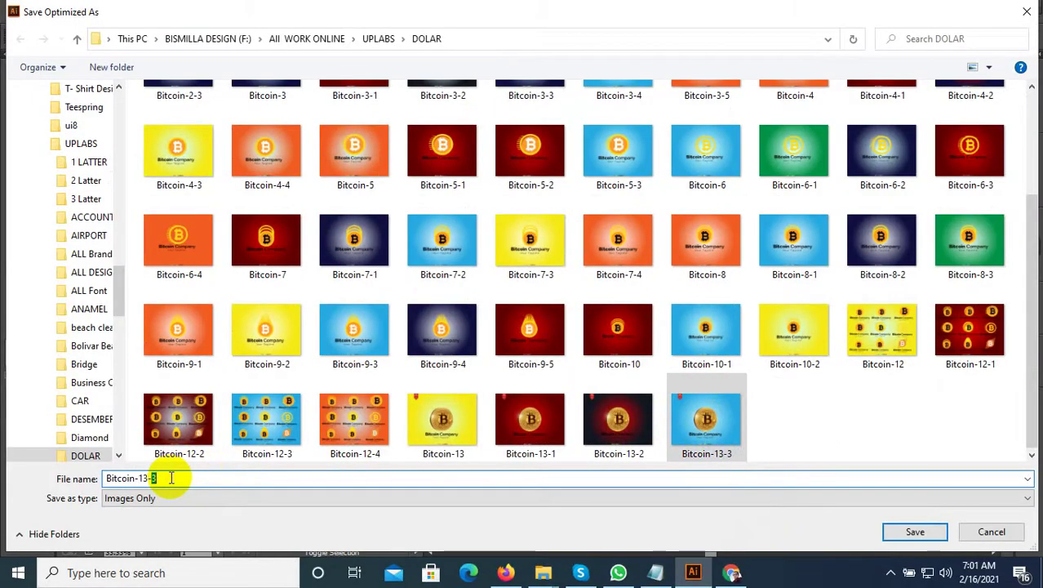
pyautogui.write('4')
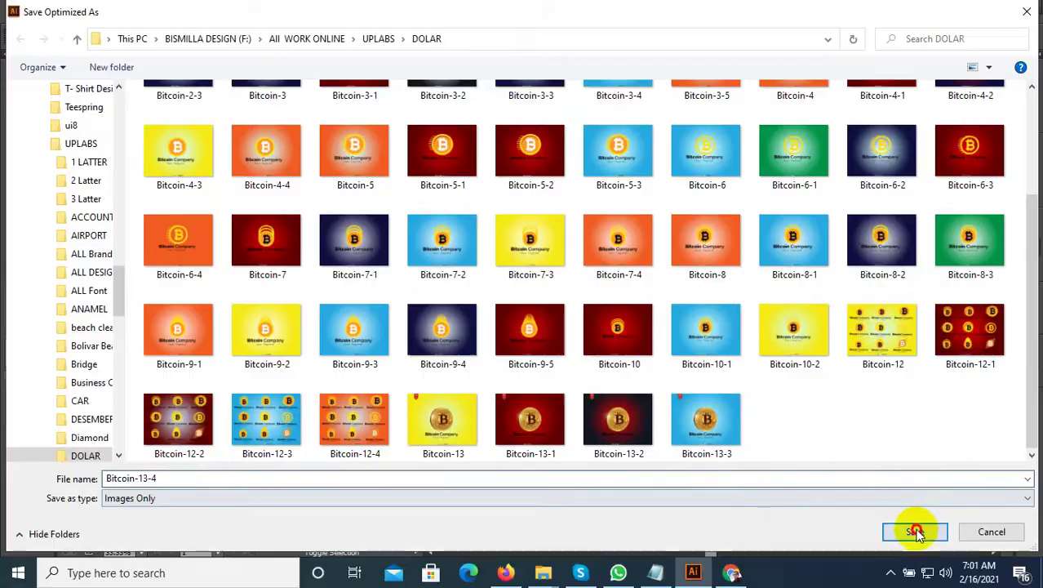
pyautogui.click(915, 532)
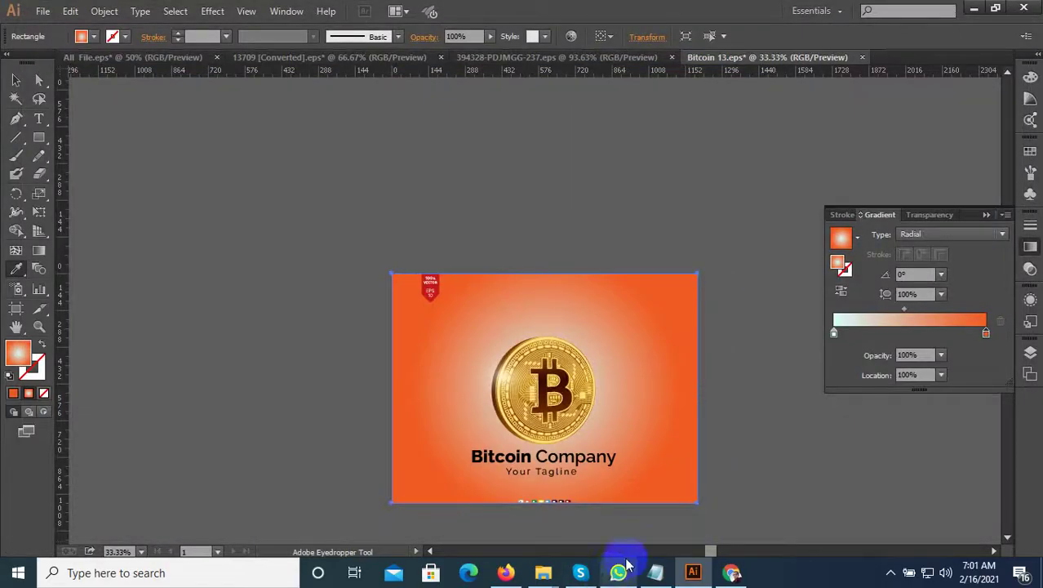
# Step: Save the Bitcoin 13 EPS file, confirming the legacy EPS format warning with OK
pyautogui.scroll(-2, 550, 387)
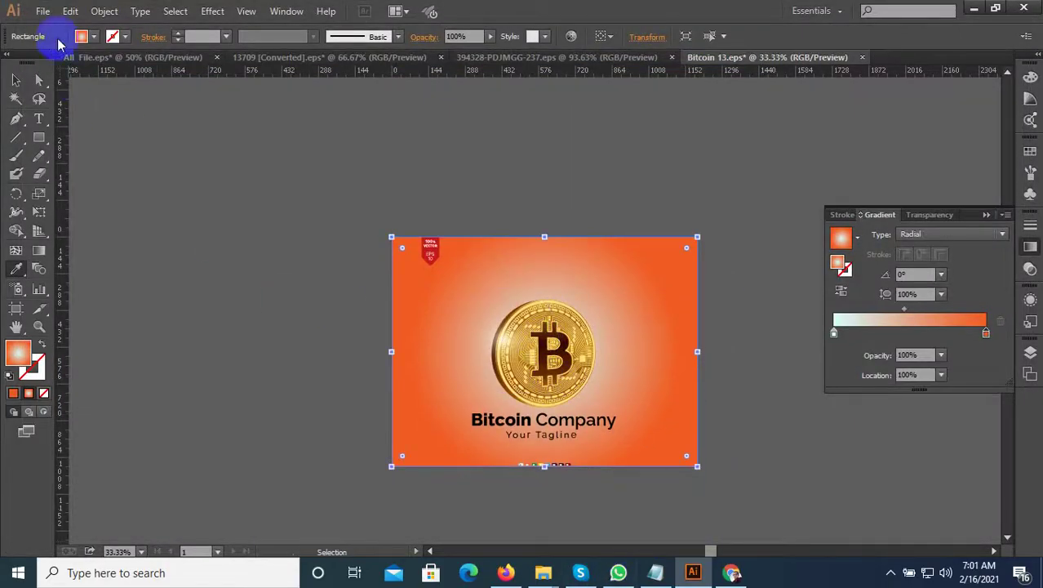
pyautogui.click(46, 12)
pyautogui.click(110, 135)
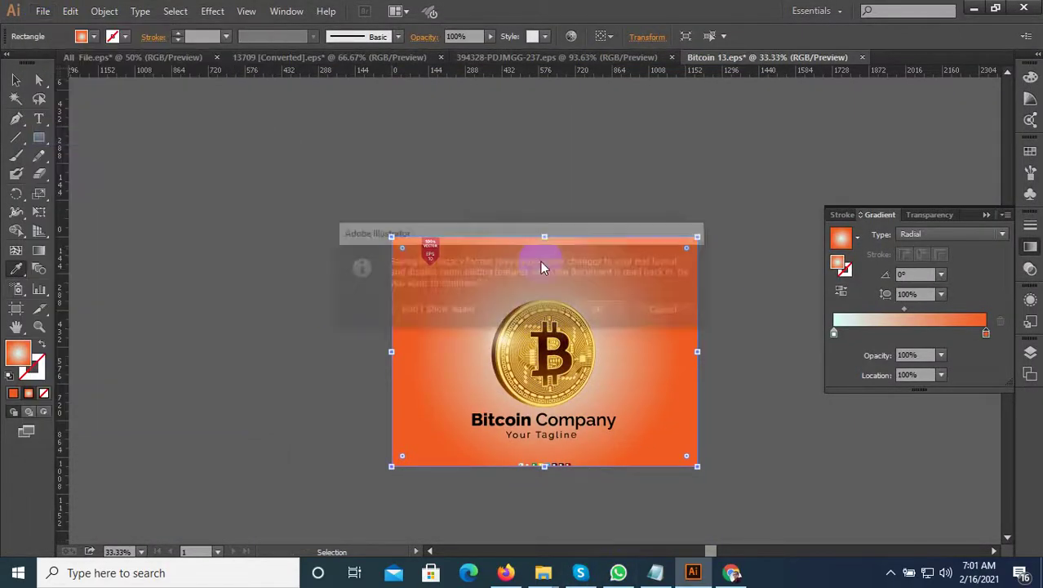
pyautogui.click(663, 311)
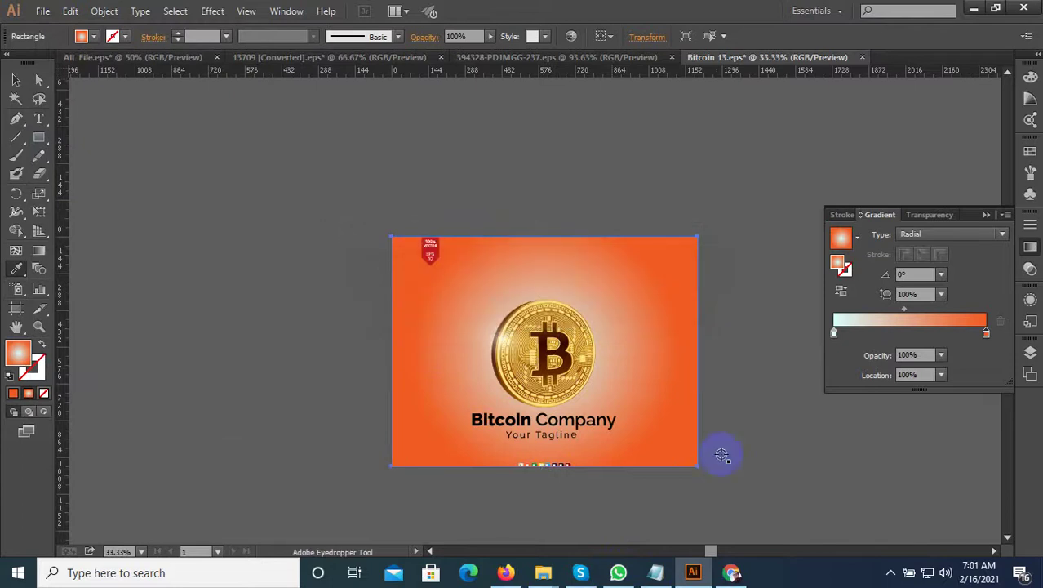
pyautogui.click(890, 572)
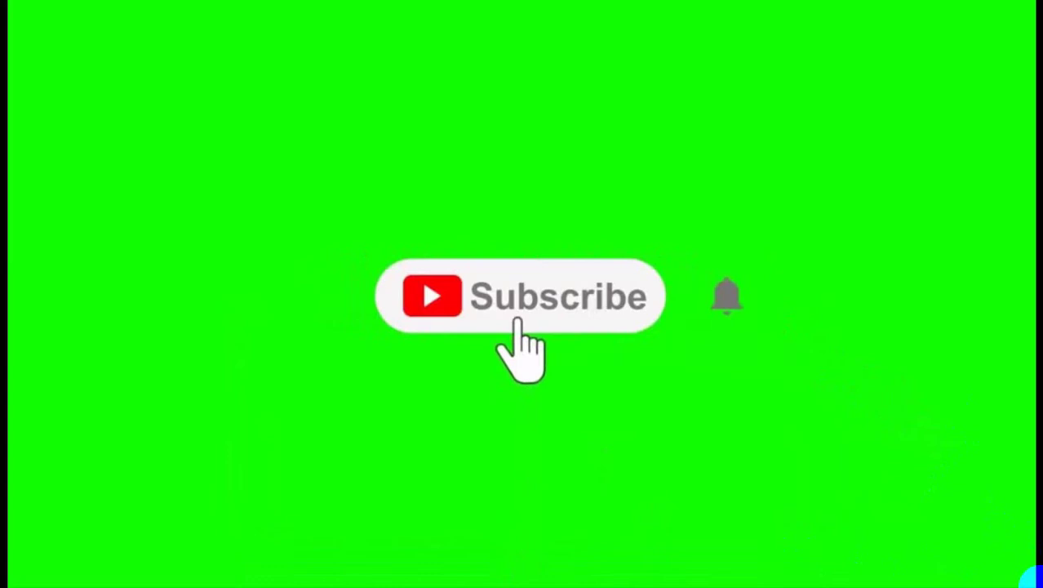
# Step: Exit fullscreen on Subscribe Button Video.wmv so it plays in a normal VLC window
pyautogui.doubleClick(979, 549)
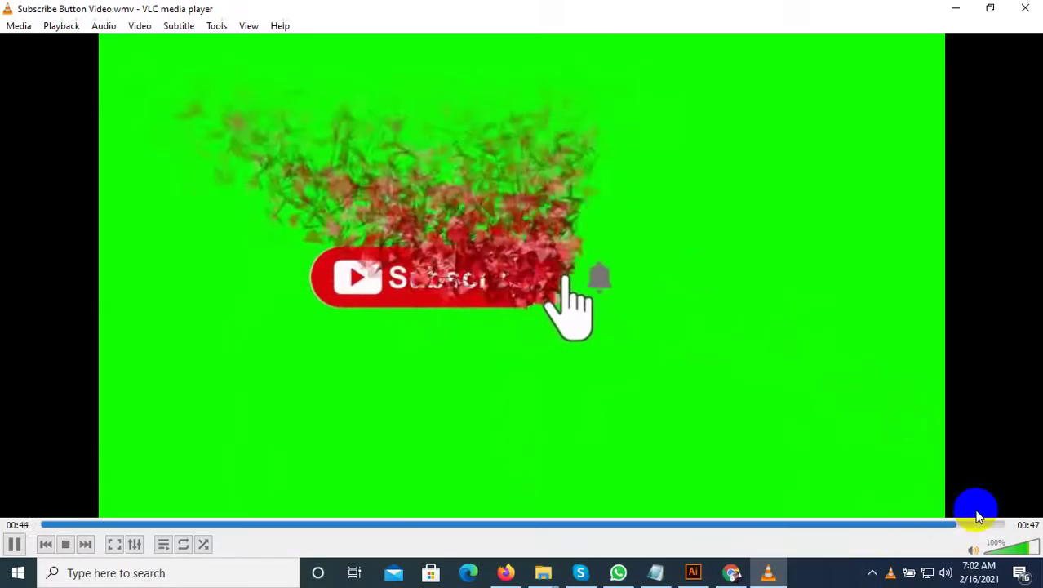